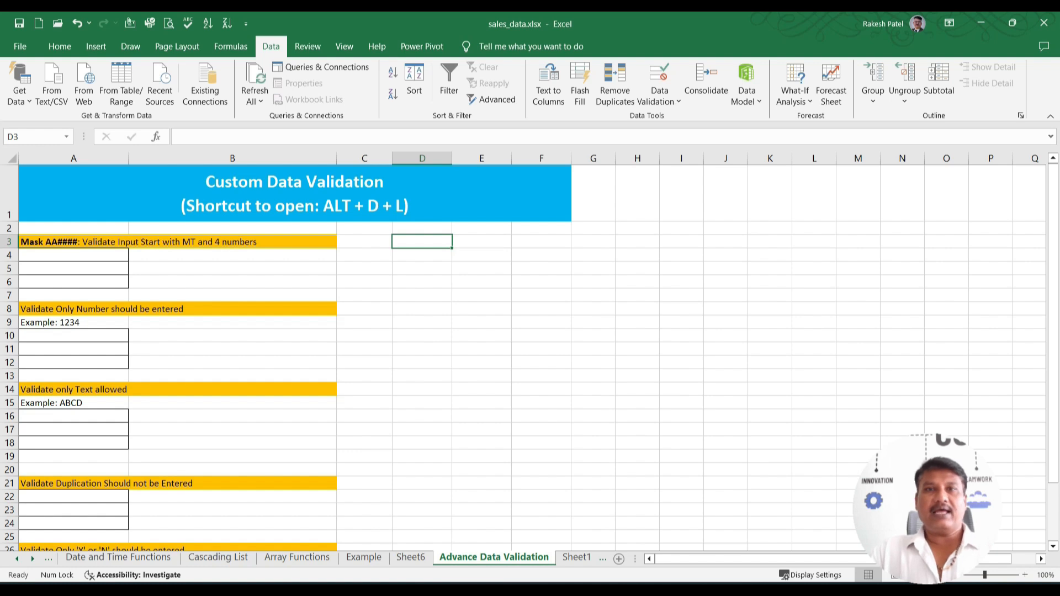
- Enter the first rule note "1) Length 6" in cell D3, beside the Mask AA#### heading
click(73, 242)
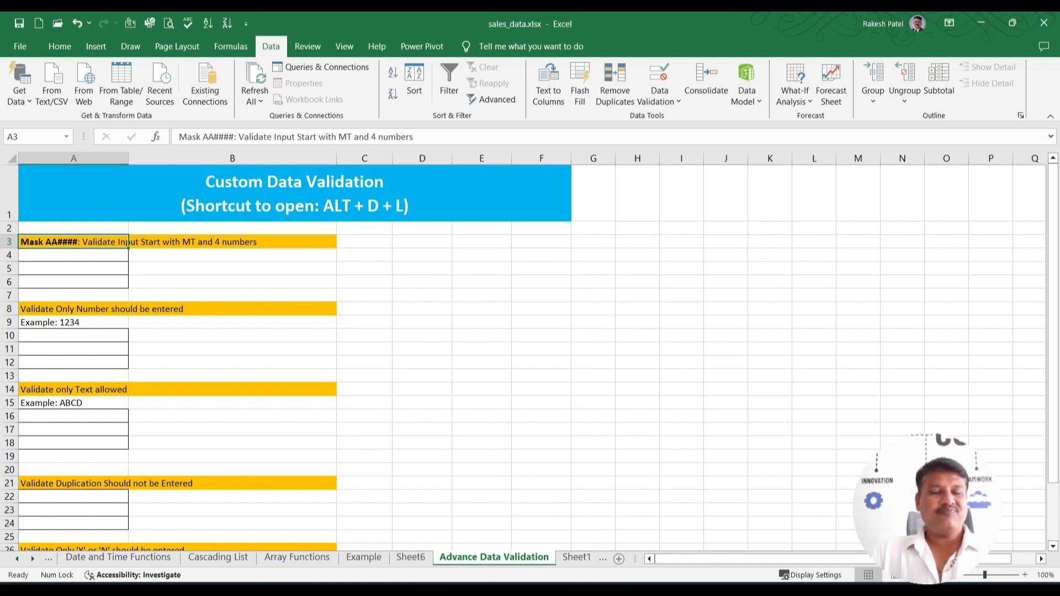
click(422, 242)
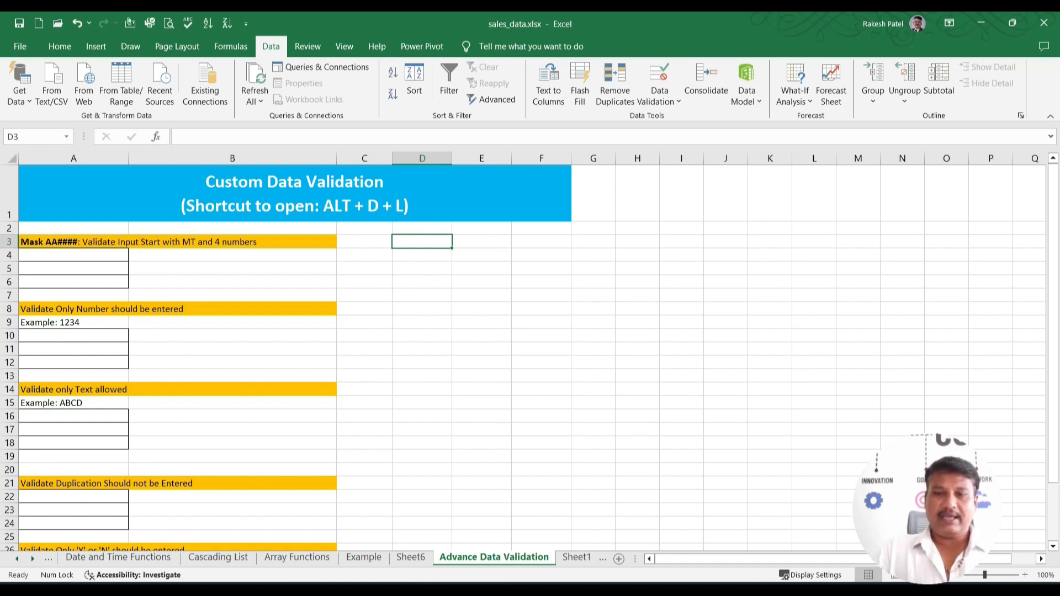
text(1) Le)
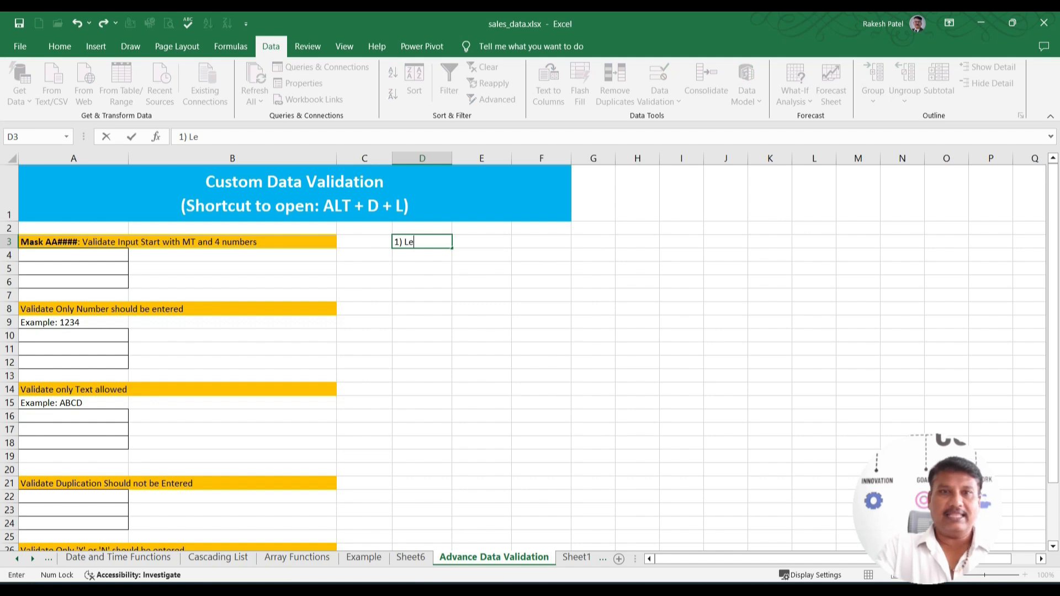
text(ngth 6)
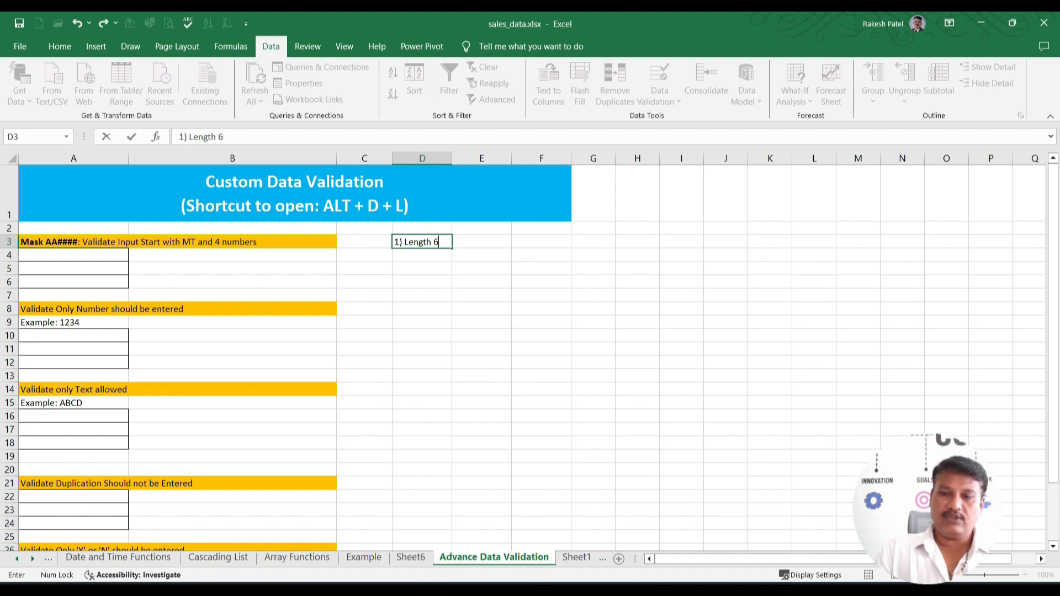
key(Return)
- Enter the second rule note '2) fist 2 letter should be "MT"' in cell D4
text(2))
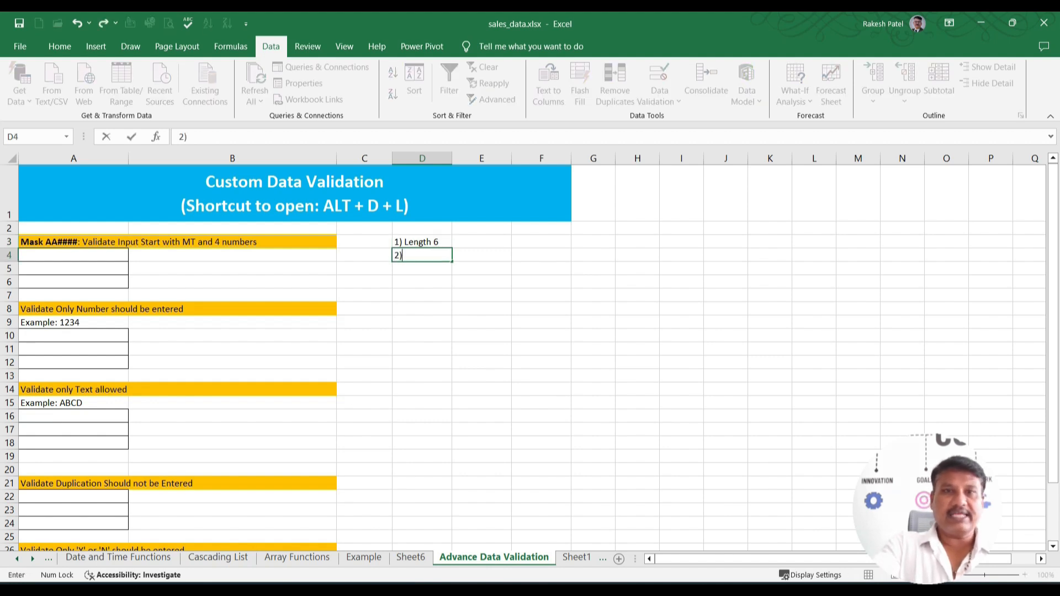
text( fi)
key(BackSpace)
key(BackSpace)
text(fi)
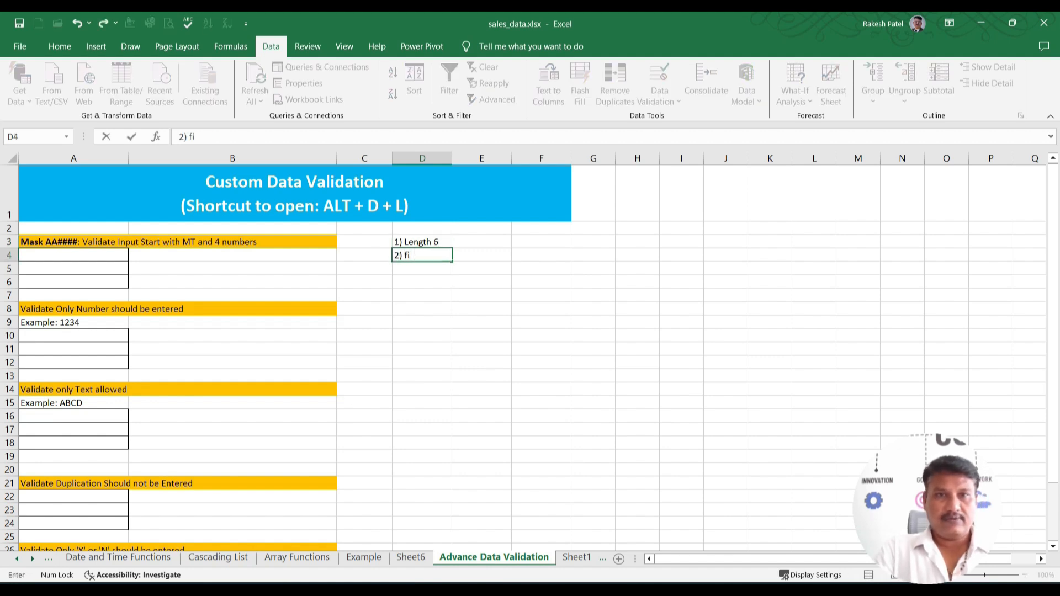
text(st 2 letter shoul)
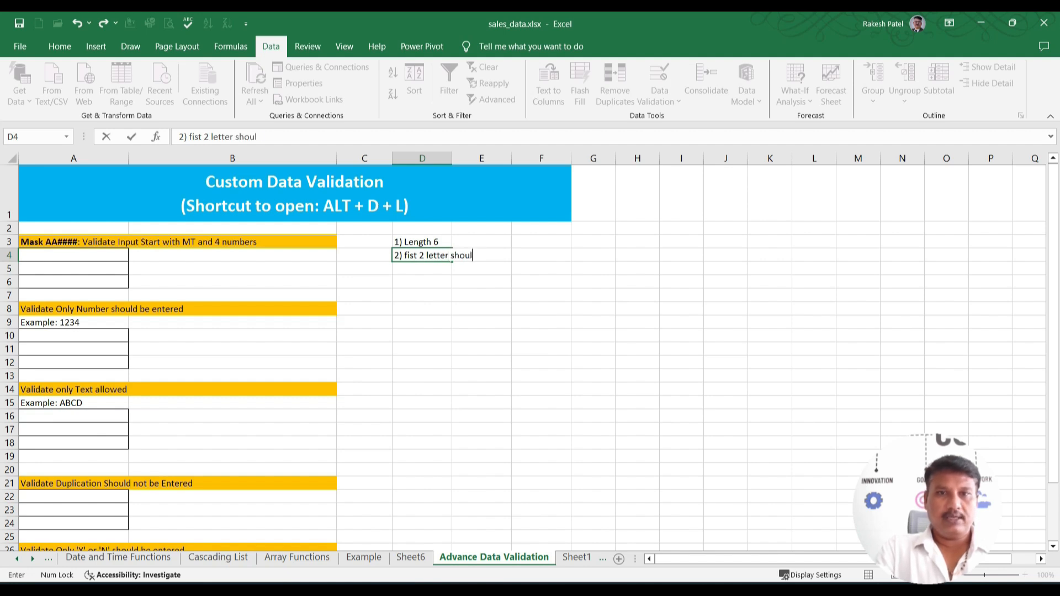
text(d be "MT:)
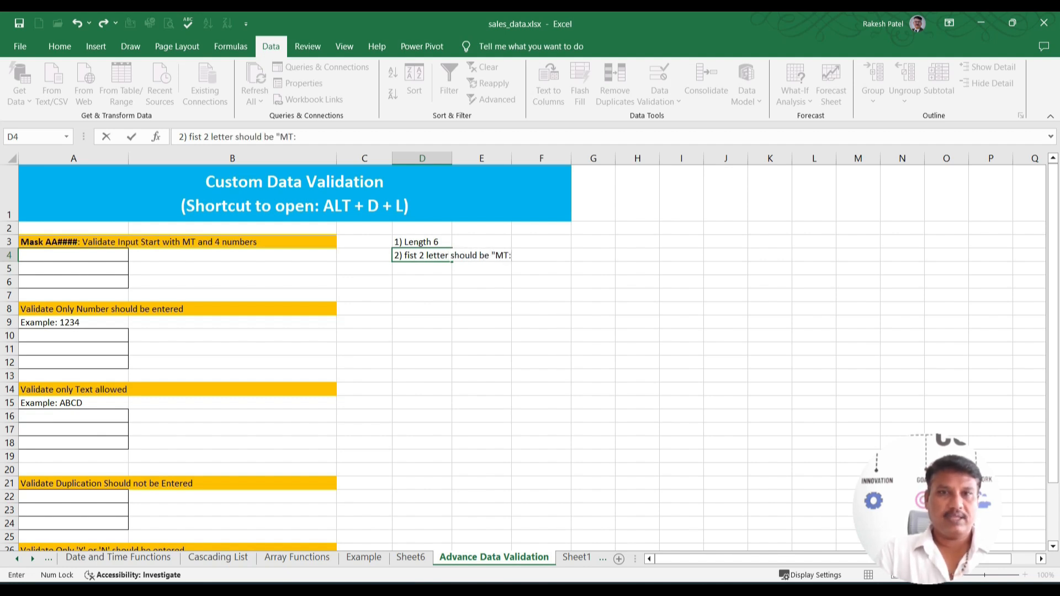
key(BackSpace)
text(")
key(Return)
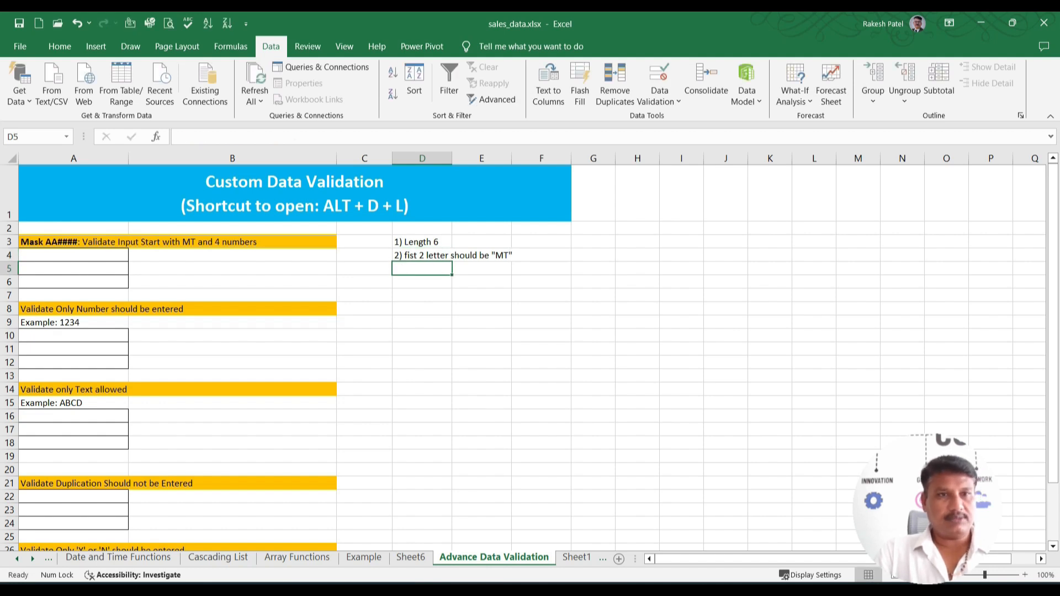
- Enter the third rule note "3) Last 4 lettershould be number" in cell D5
text(3)
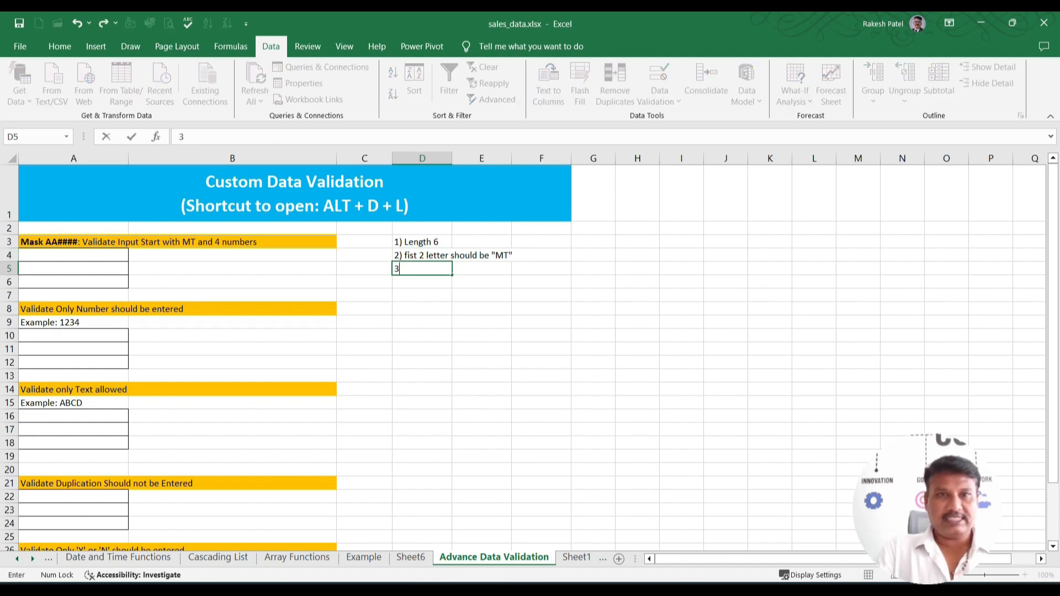
text() La)
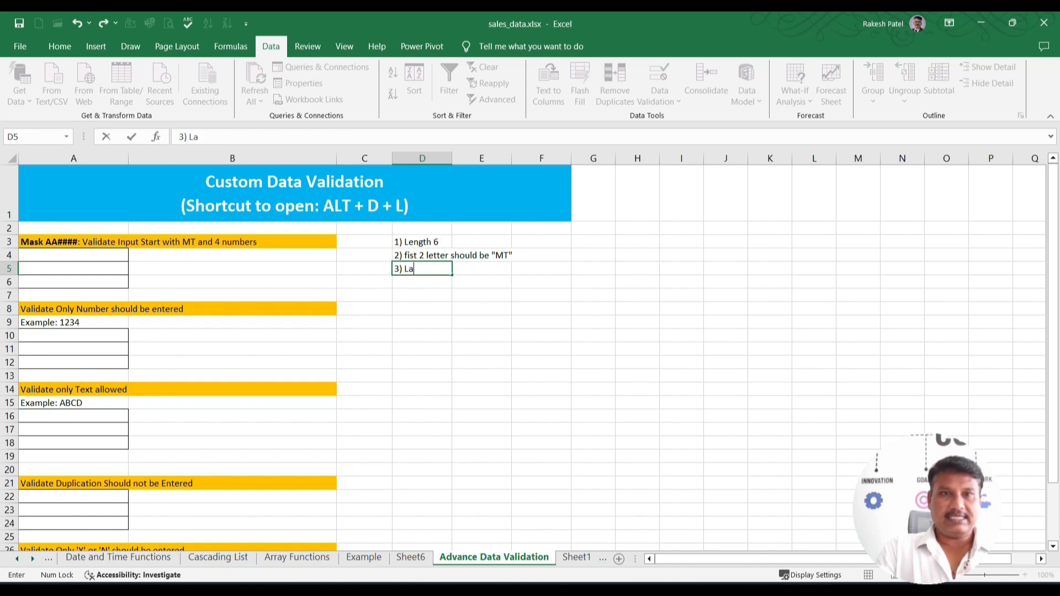
text(st 4)
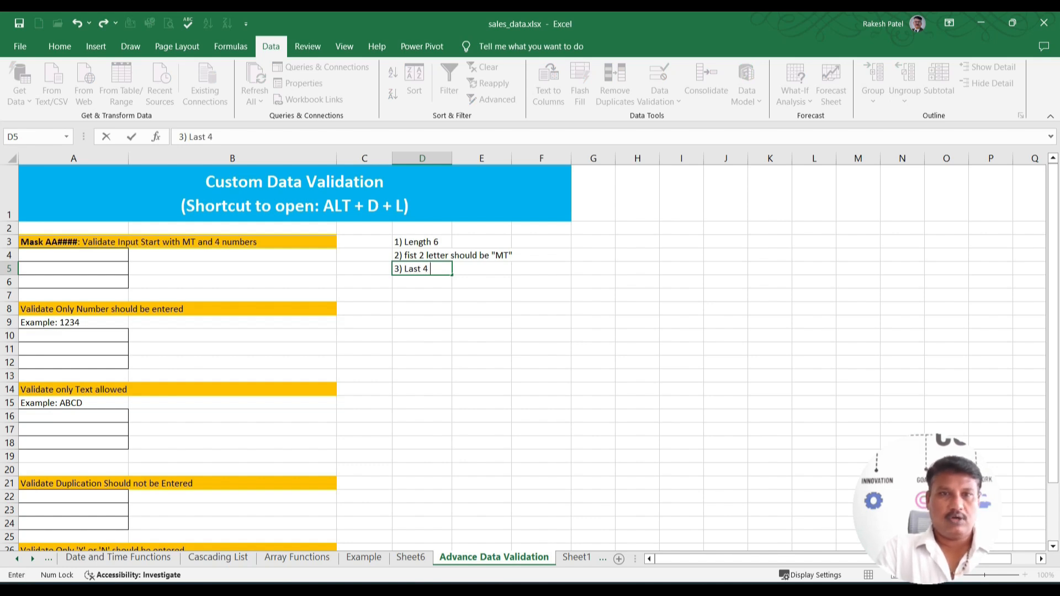
text( letter)
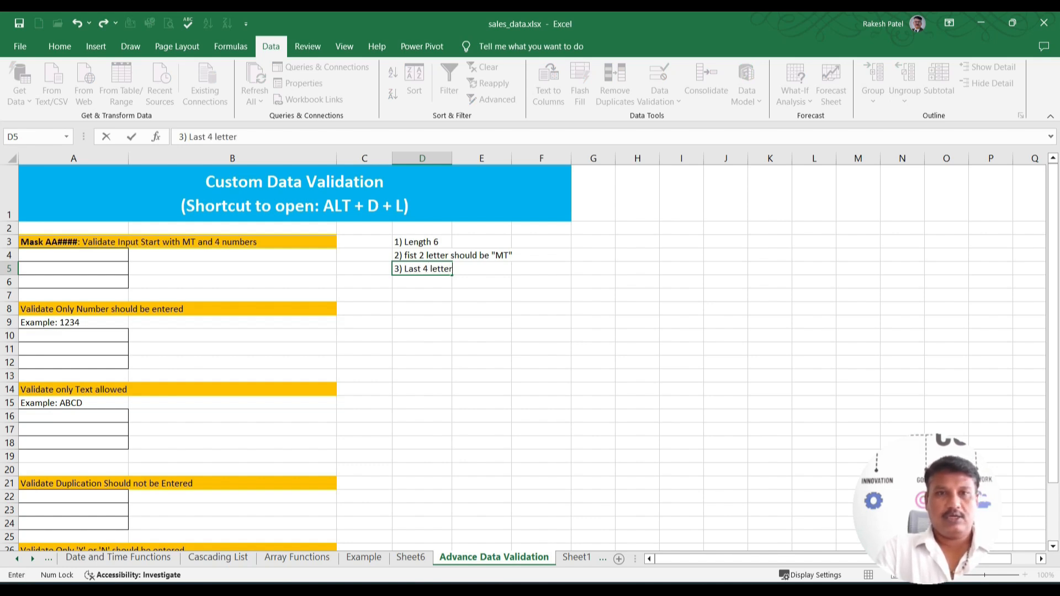
text(should be nu)
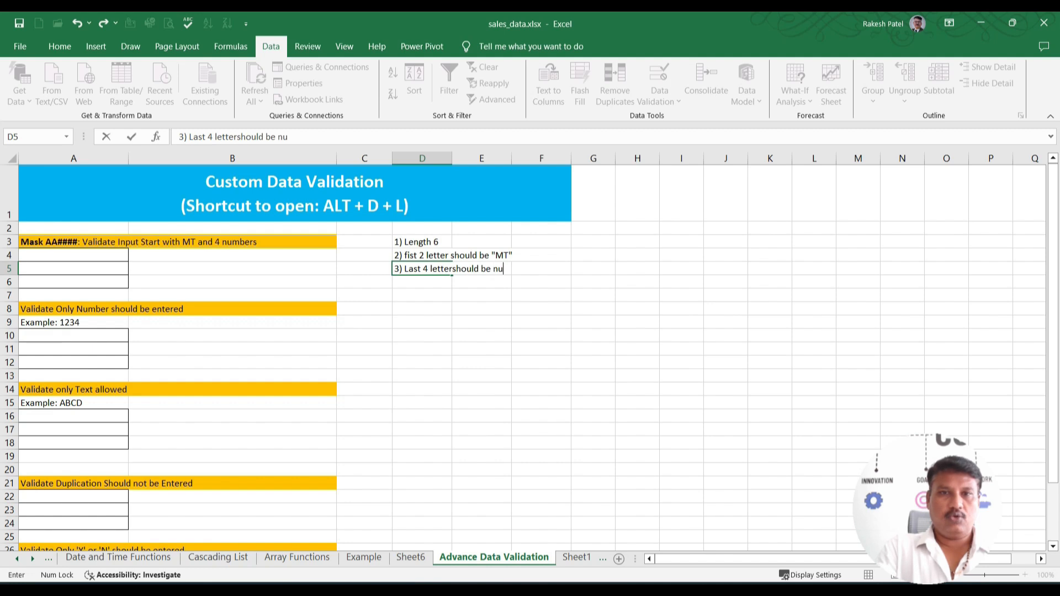
text(mber)
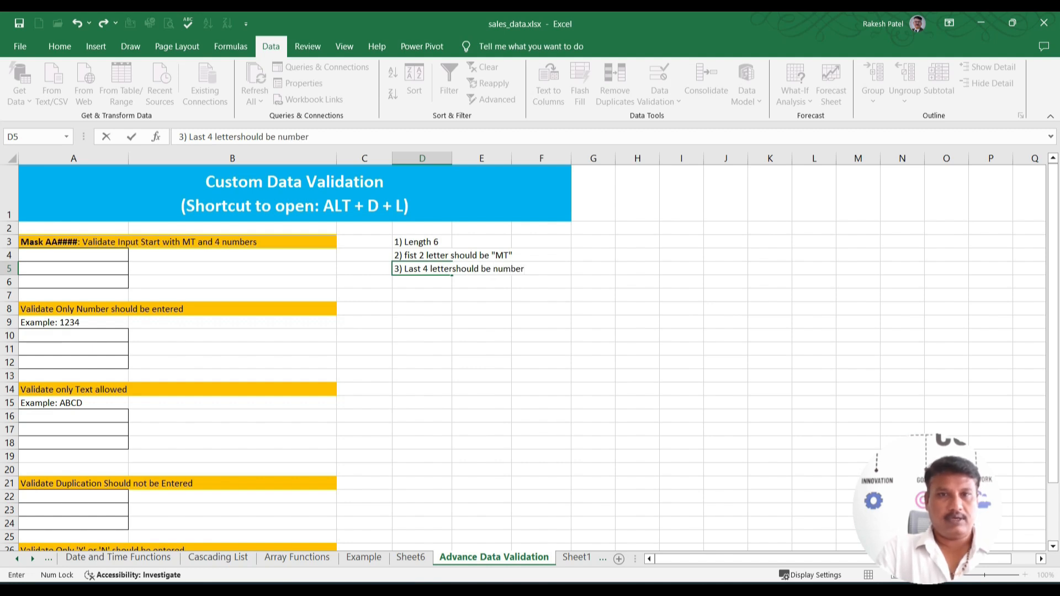
key(Return)
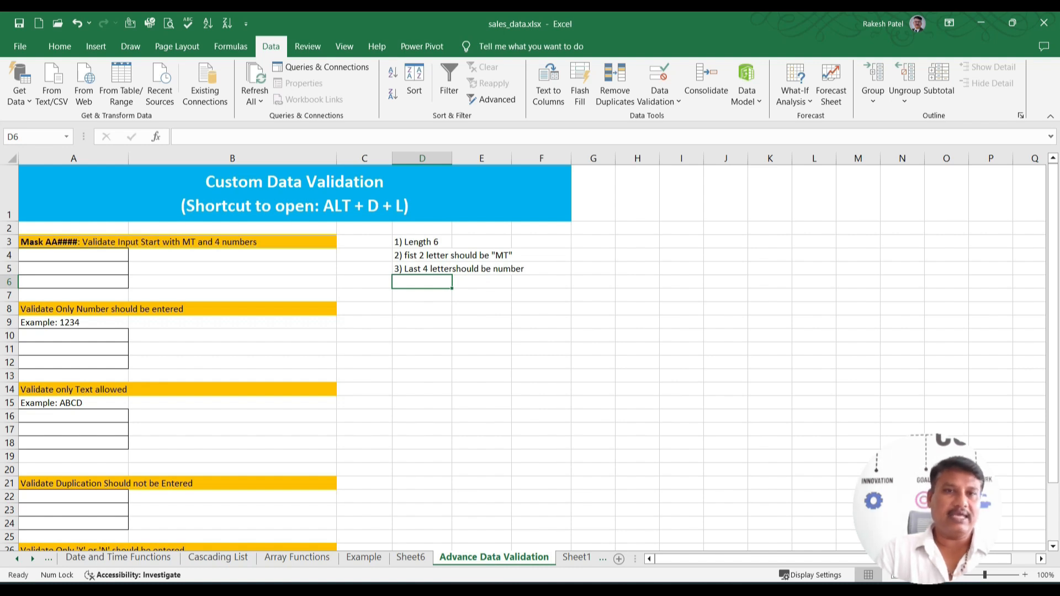
key(Left)
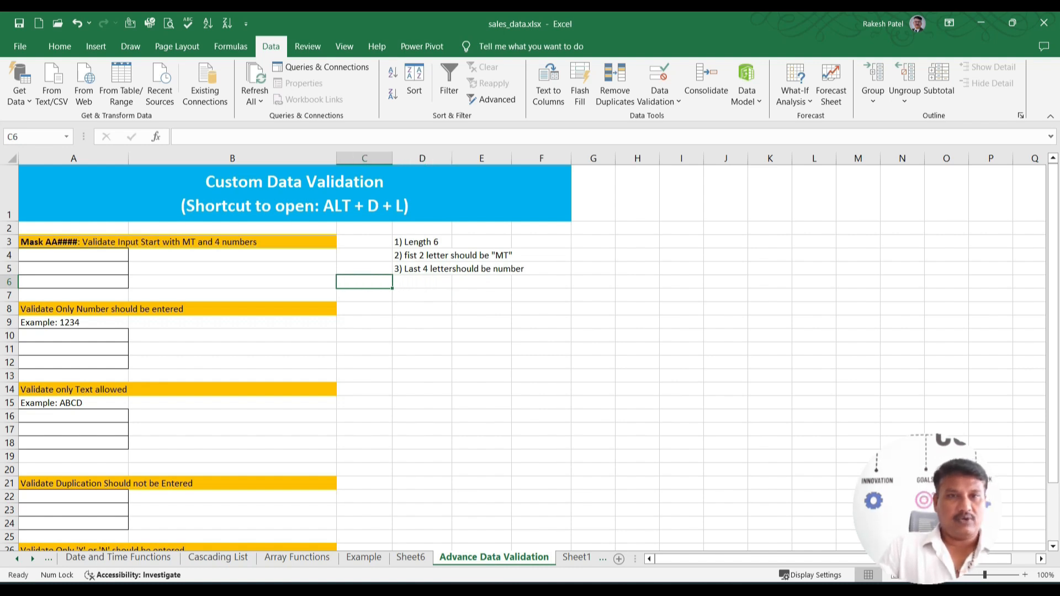
key(Up)
key(Up)
key(Up)
key(Down)
key(Down)
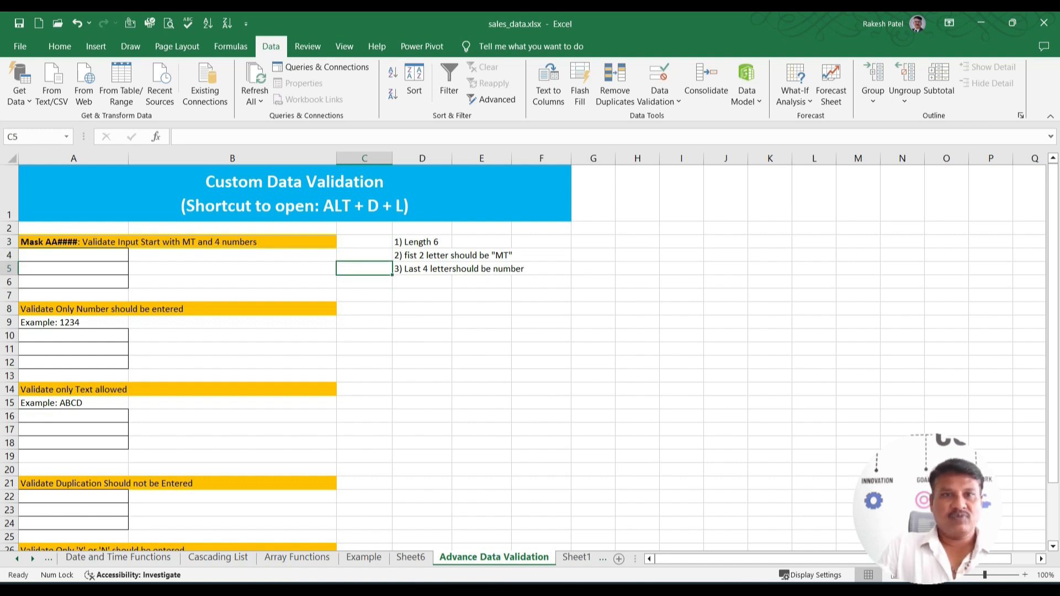
key(Up)
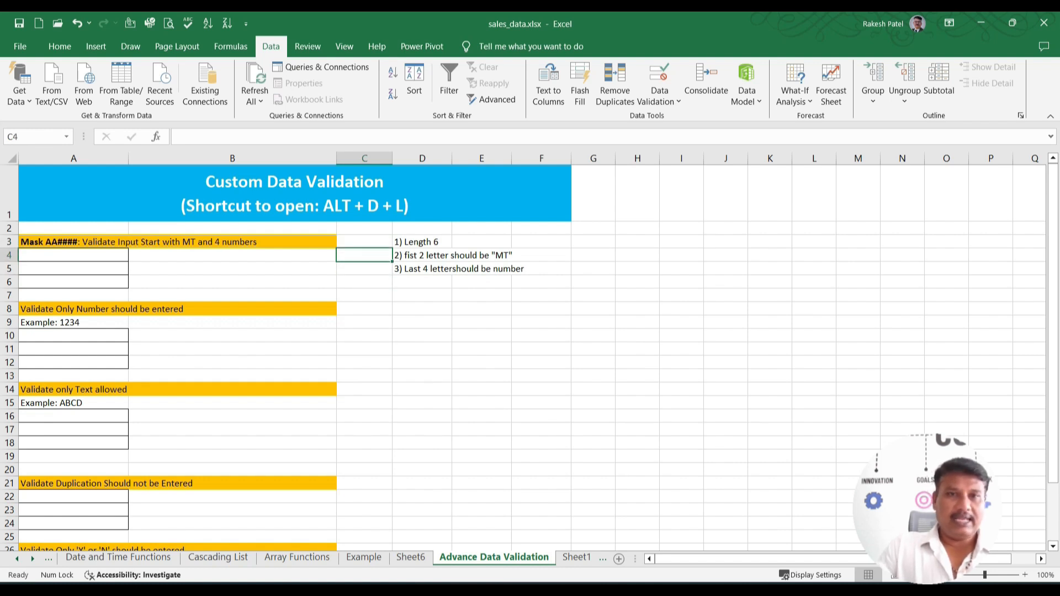
- Move the three rule notes in D3:D5 down one row to D4:D6
key(Up)
key(Right)
key(shift+Down)
key(shift+Down)
key(ctrl+x)
key(Down)
key(Return)
- Enter the formula =LEN(A4) in cell C4 to count the characters of the first input cell
key(Left)
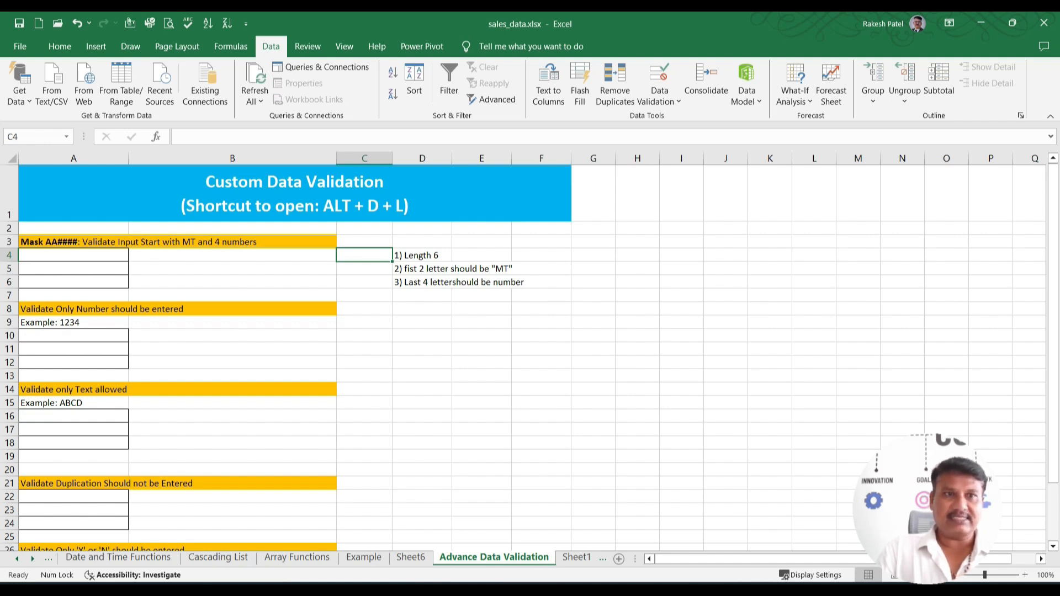
text(=LEN()
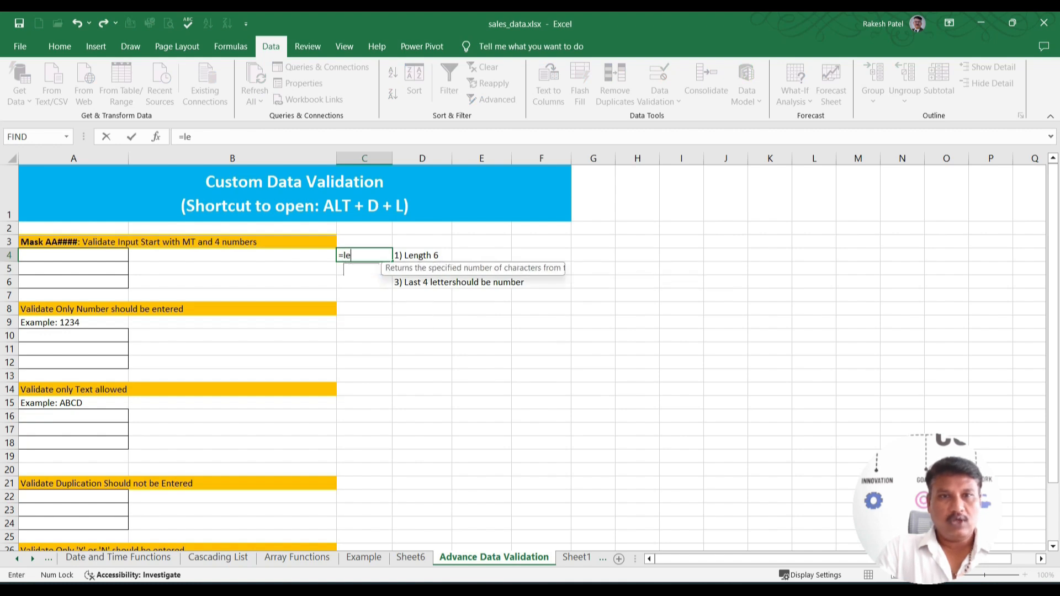
key(Left)
key(Left)
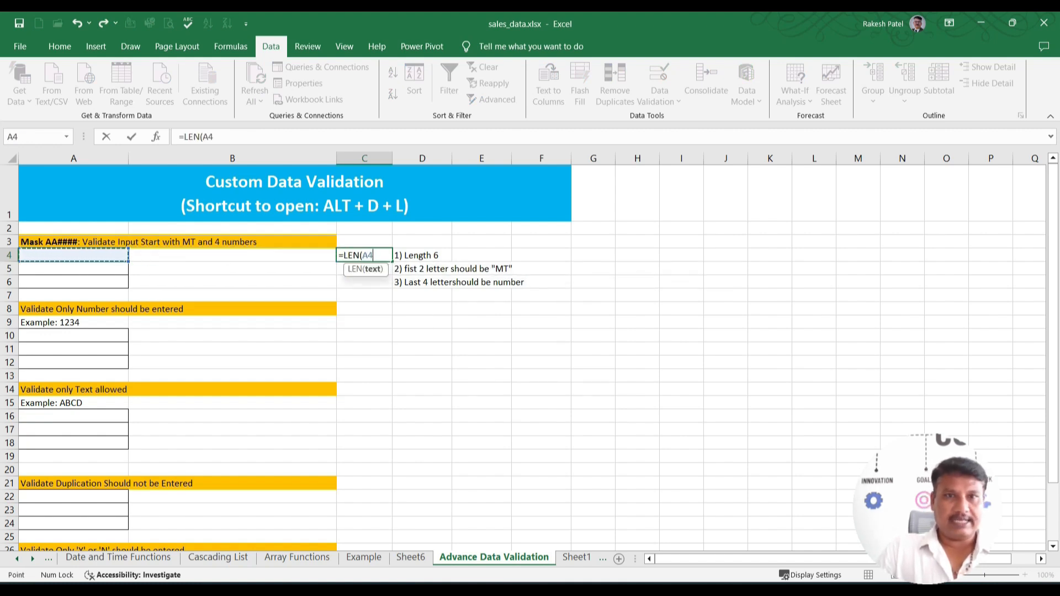
text())
key(Return)
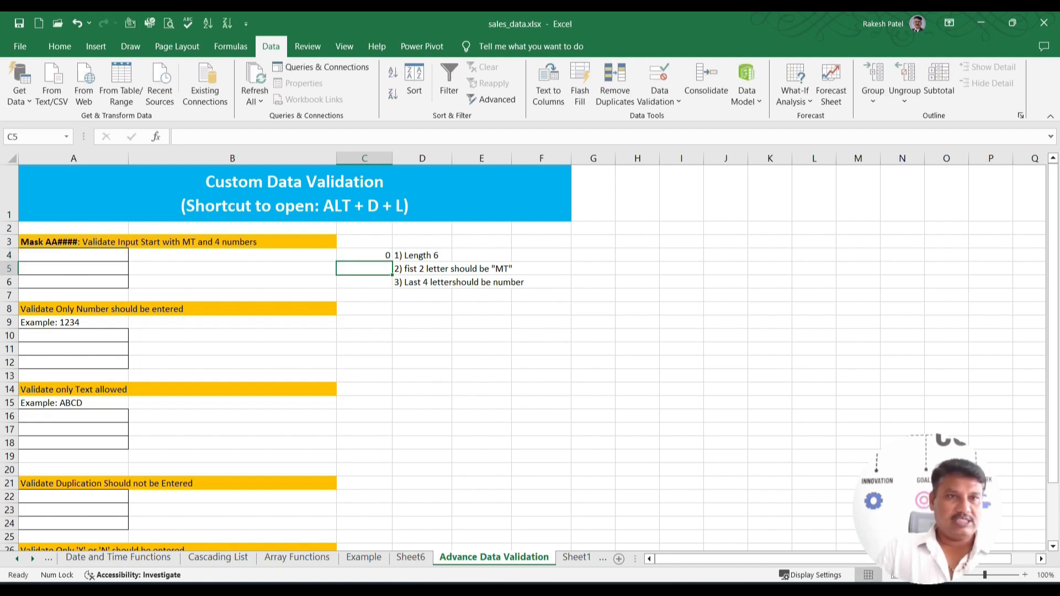
- Enter the sample code AB123456 in cell A4 to try out the length formula
key(Left)
key(Left)
key(Up)
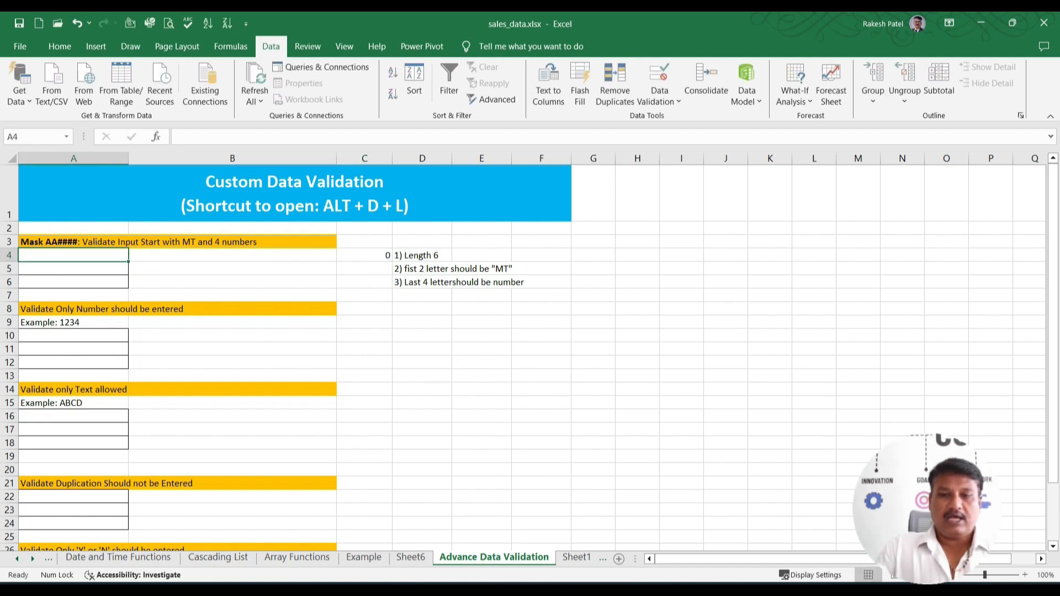
text(AB123456)
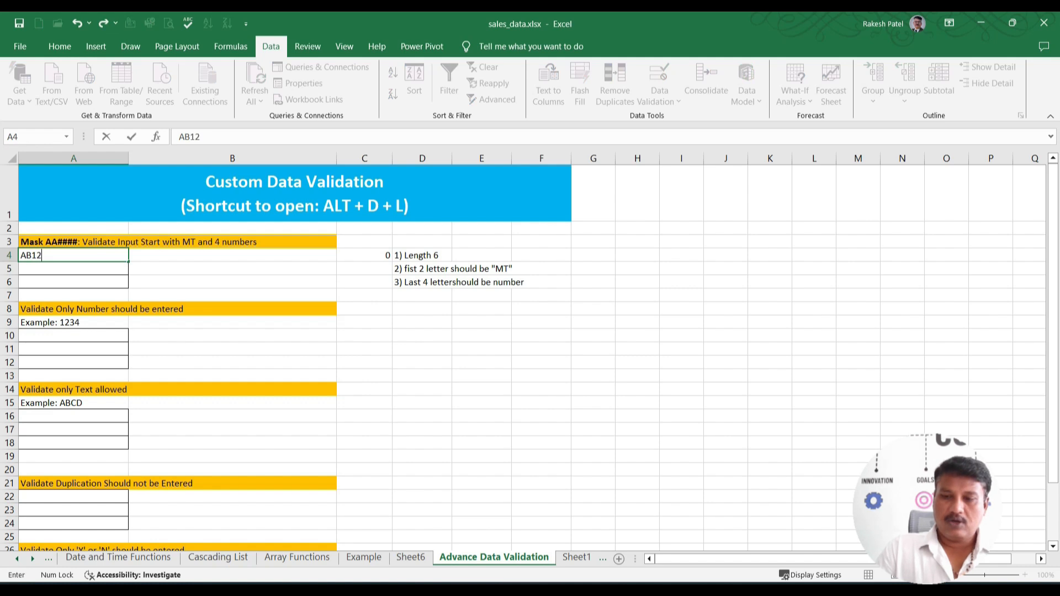
key(Return)
key(Up)
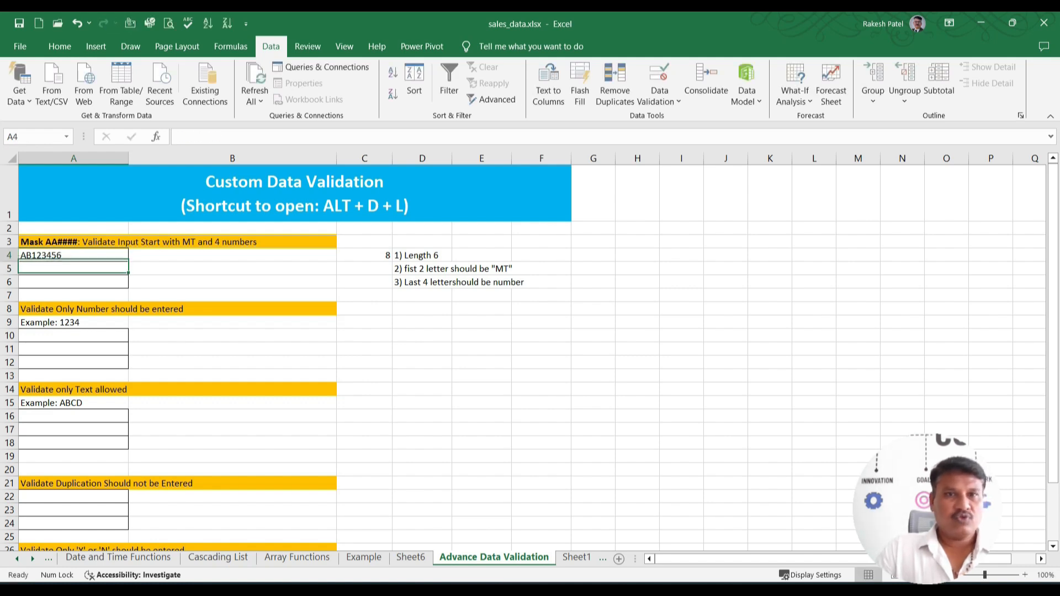
key(Right)
key(Right)
- Shorten the sample code in cell A4 to AB1234
click(74, 255)
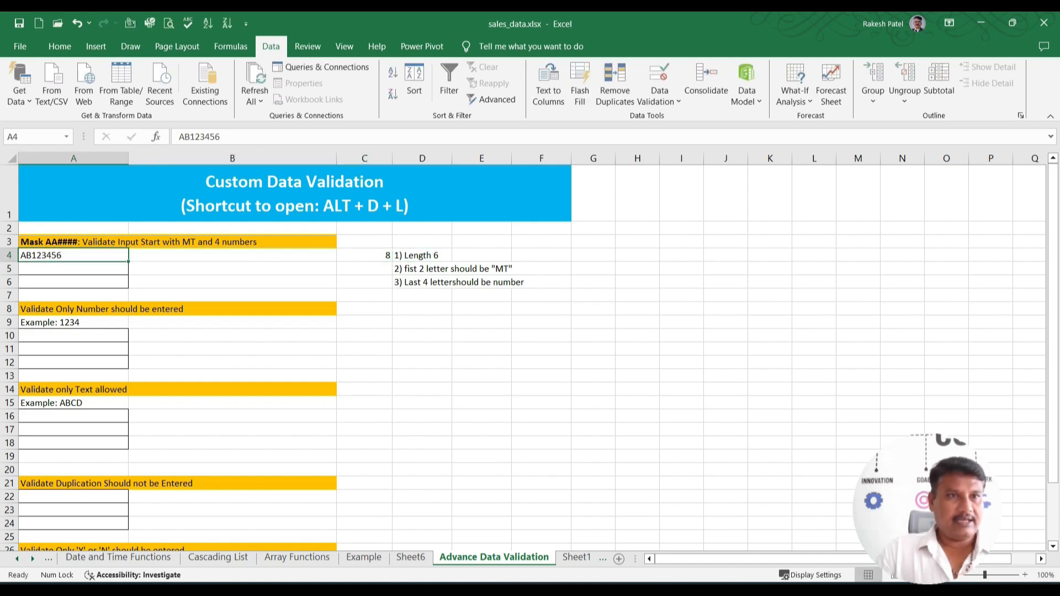
key(F2)
key(BackSpace)
key(BackSpace)
key(Return)
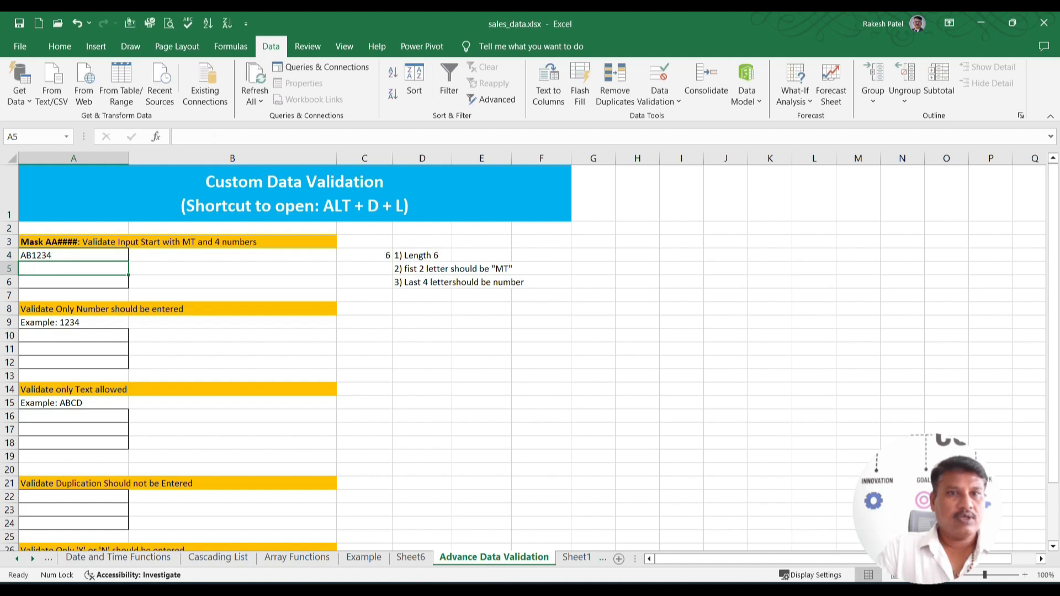
- Extend the length formula in C4 to =LEN(A4)=6 so it checks for exactly six characters
key(Up)
key(Right)
key(Right)
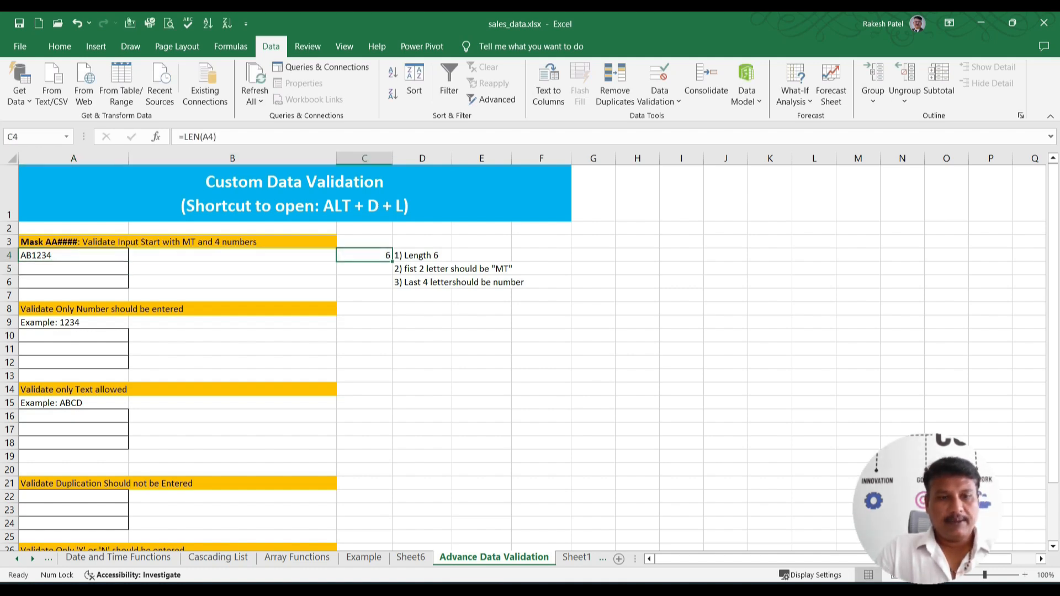
key(F2)
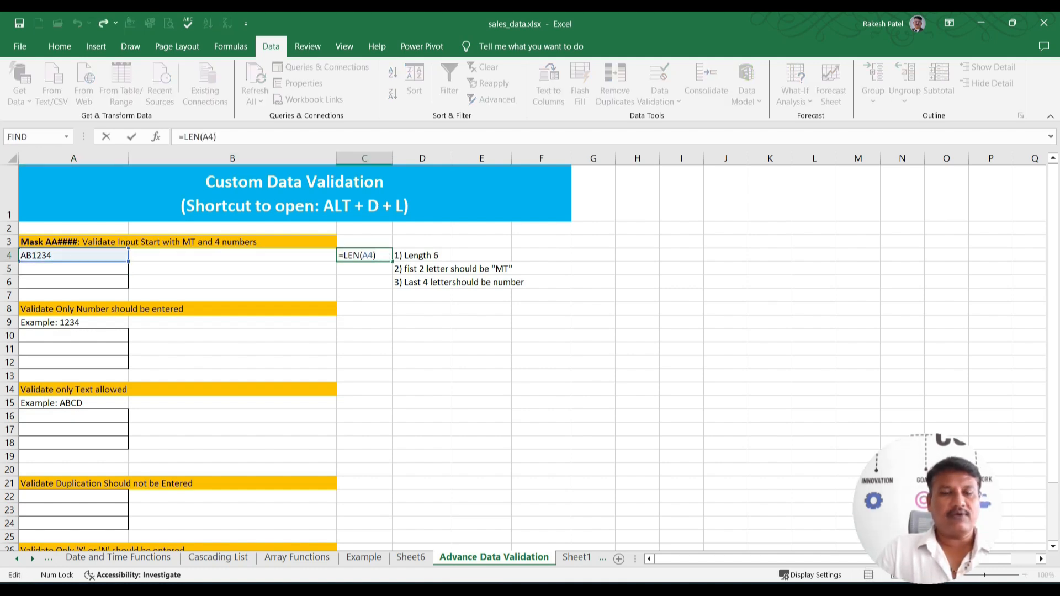
text(=6)
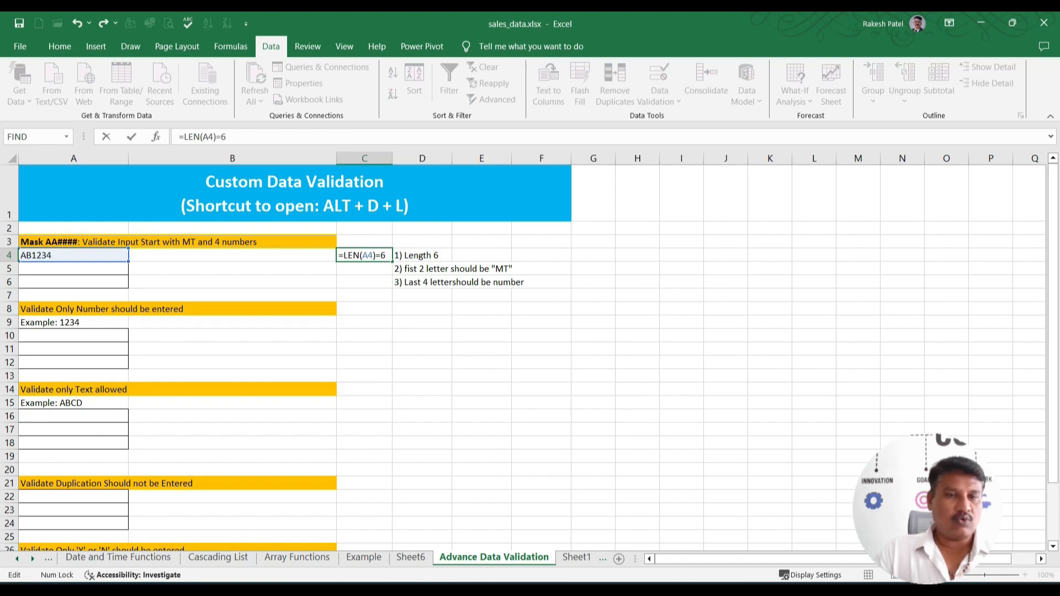
key(Return)
click(365, 255)
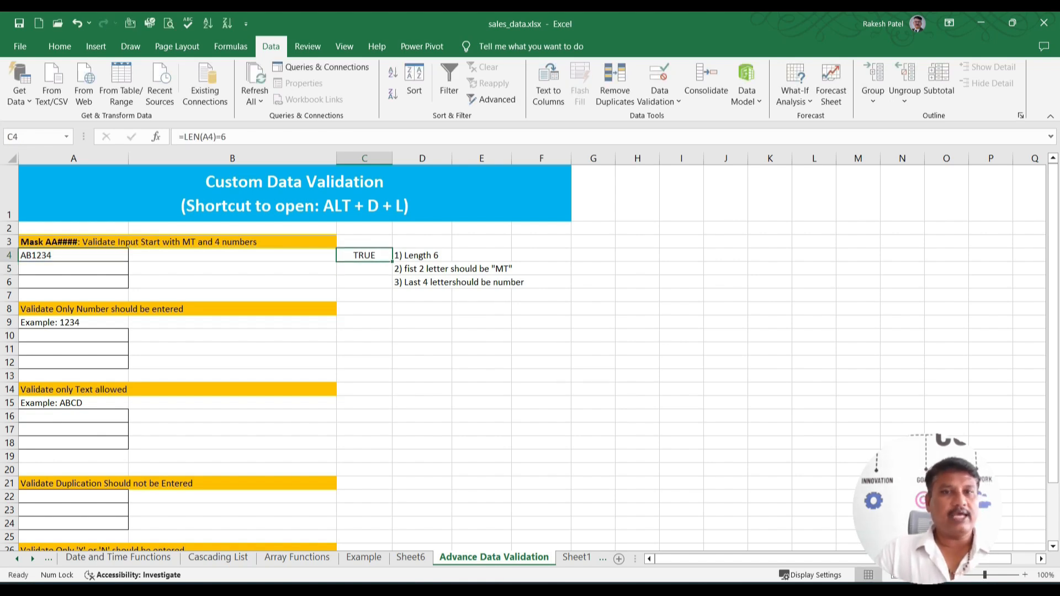
- Test the length check by changing A4 to AB12345 and restoring it to AB1234
click(232, 255)
click(55, 255)
key(F2)
text(5)
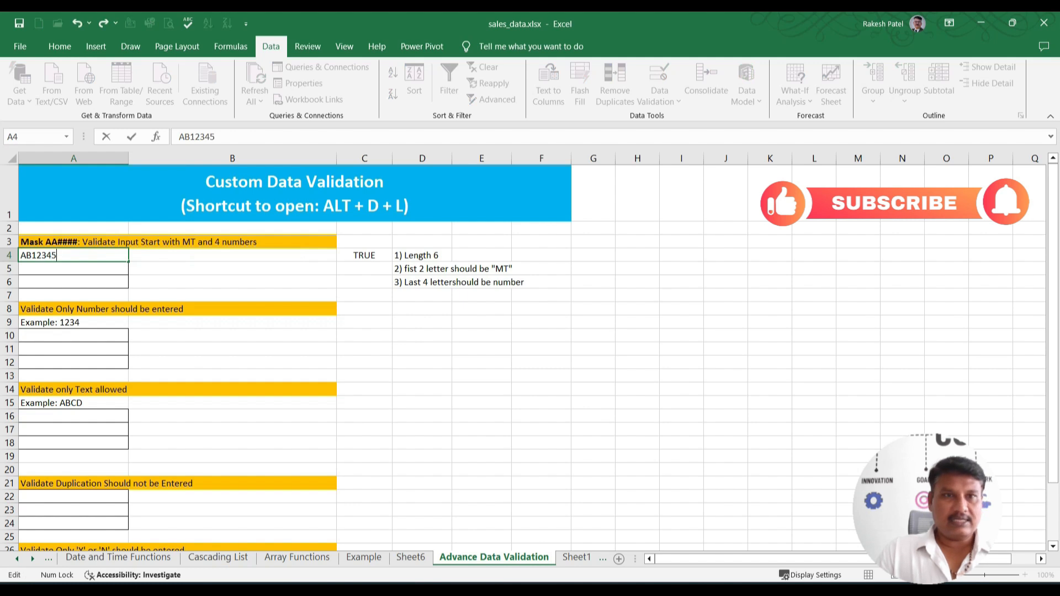
key(Return)
key(Up)
key(F2)
key(BackSpace)
key(Return)
- Enter =LEFT(A4,2) in cell C5 to extract the first two characters of the sample code
key(Up)
key(Right)
key(Right)
key(Right)
key(Down)
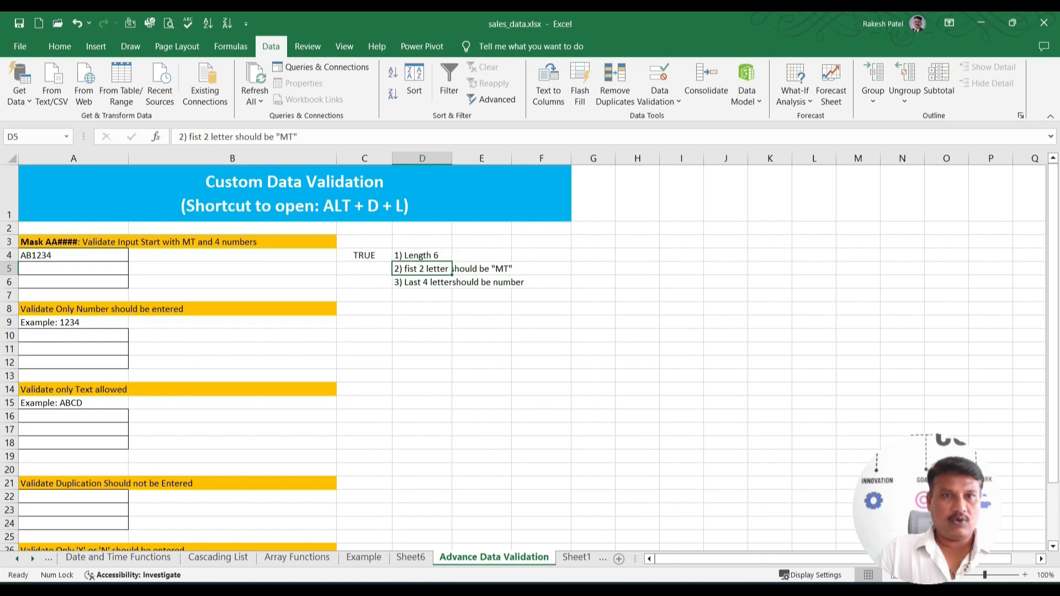
key(Left)
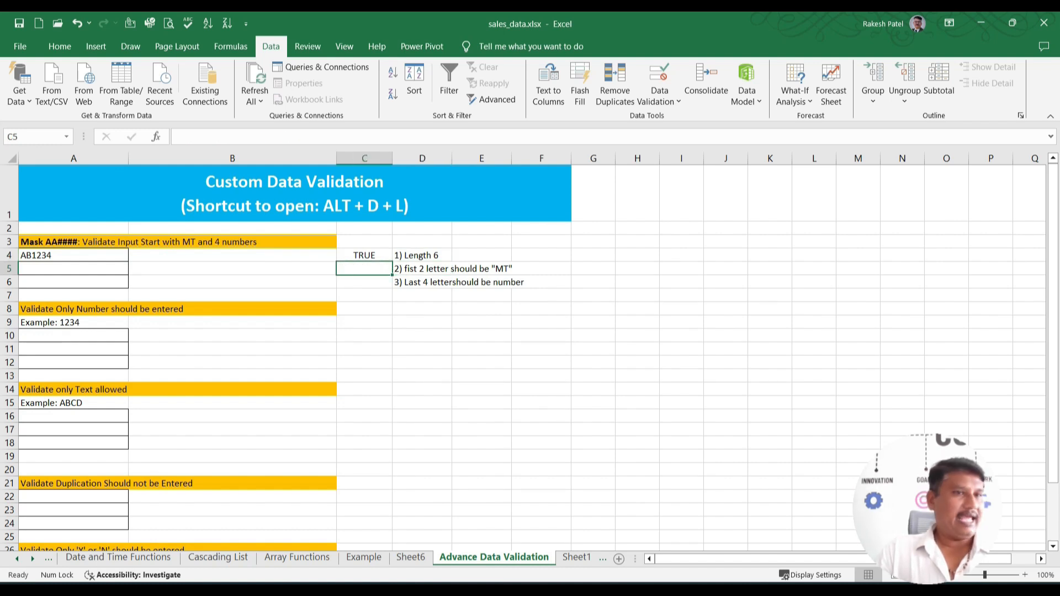
text(=)
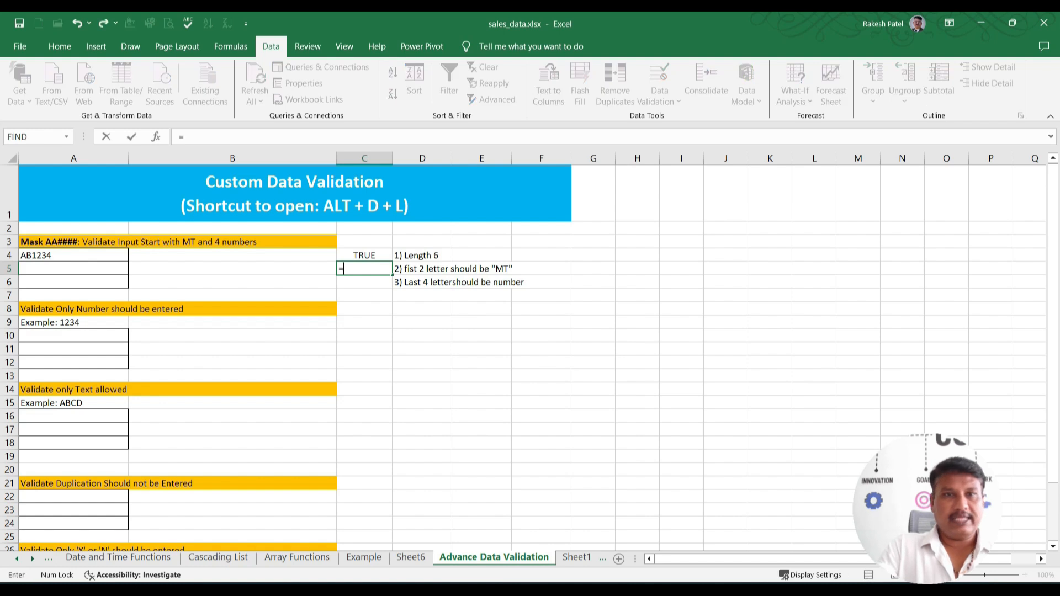
text(lef)
key(Tab)
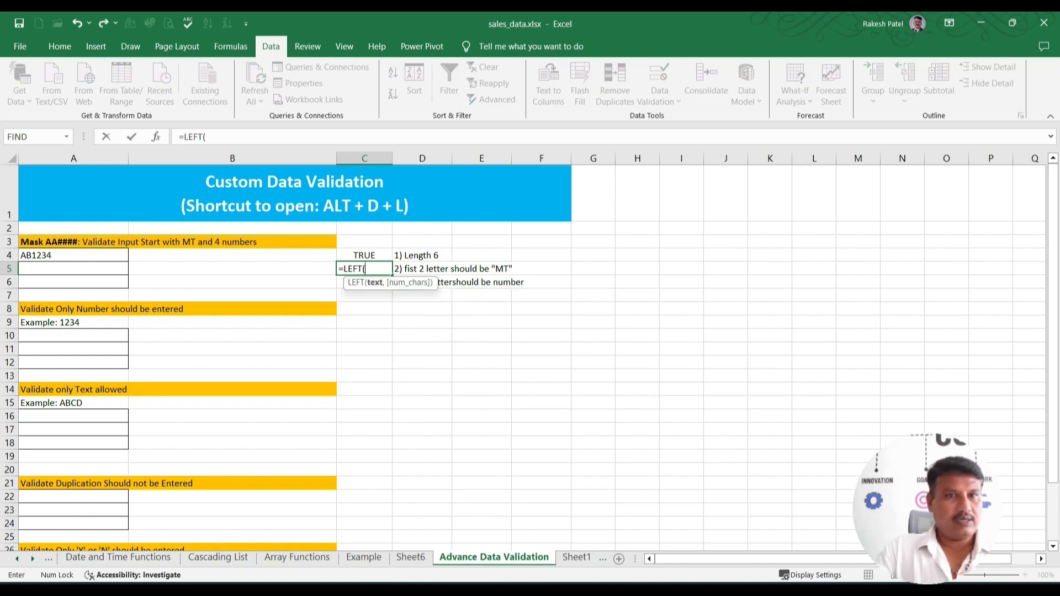
key(Left)
key(Left)
key(Up)
text(,2))
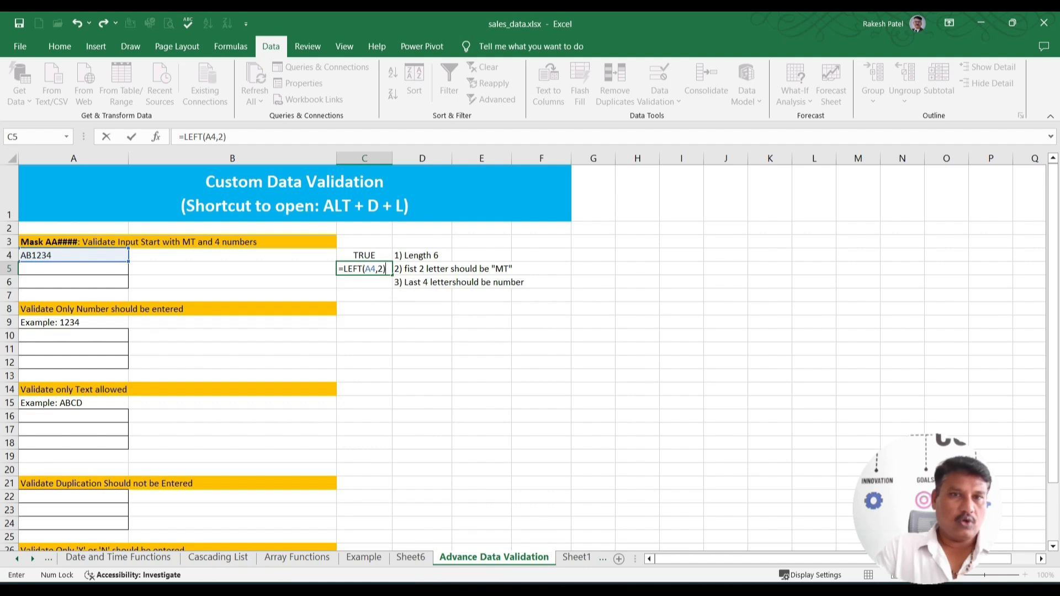
key(ctrl+Return)
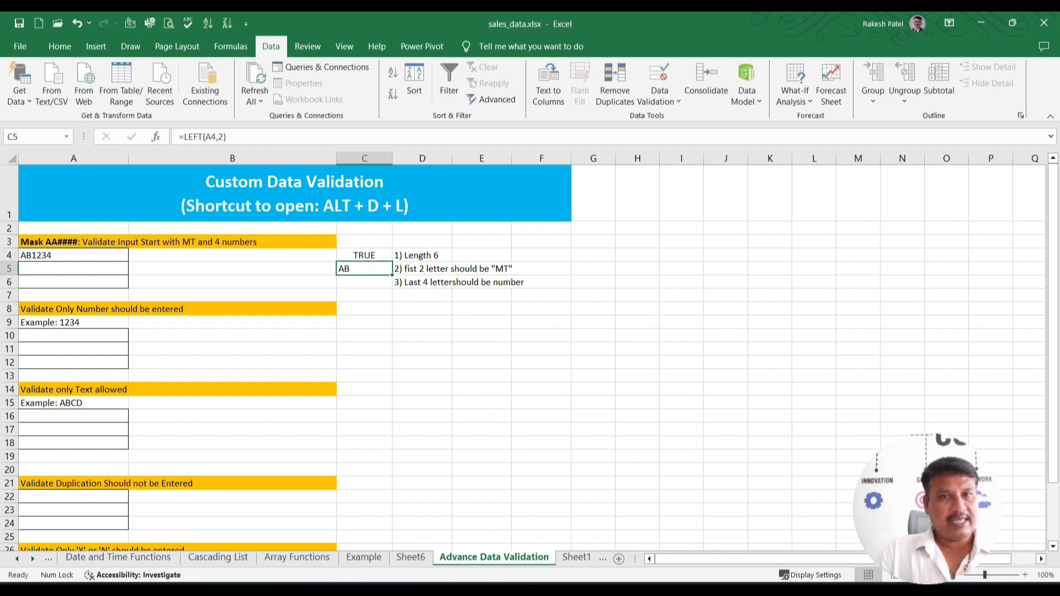
- Extend the formula in C5 to =LEFT(A4,2)="MT" so it checks the code's first two letters
key(F2)
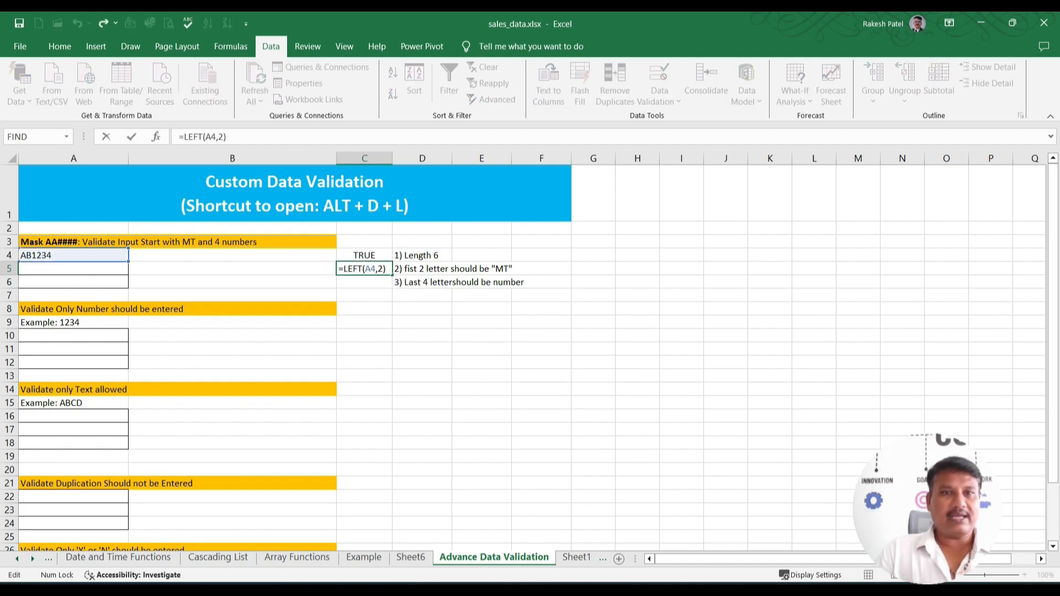
text(="MT")
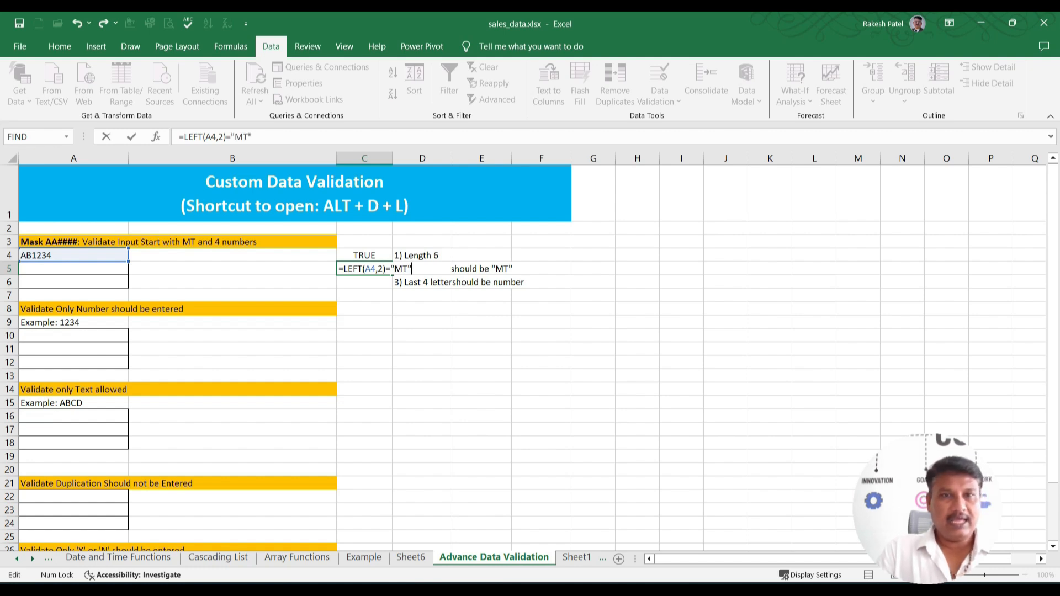
key(Return)
key(Up)
- Replace the AB prefix of the sample code in A4 with MT to try out the prefix check
click(42, 255)
double_click(41, 255)
key(BackSpace)
key(BackSpace)
text(MT)
key(Return)
key(Up)
key(Right)
key(Right)
key(Down)
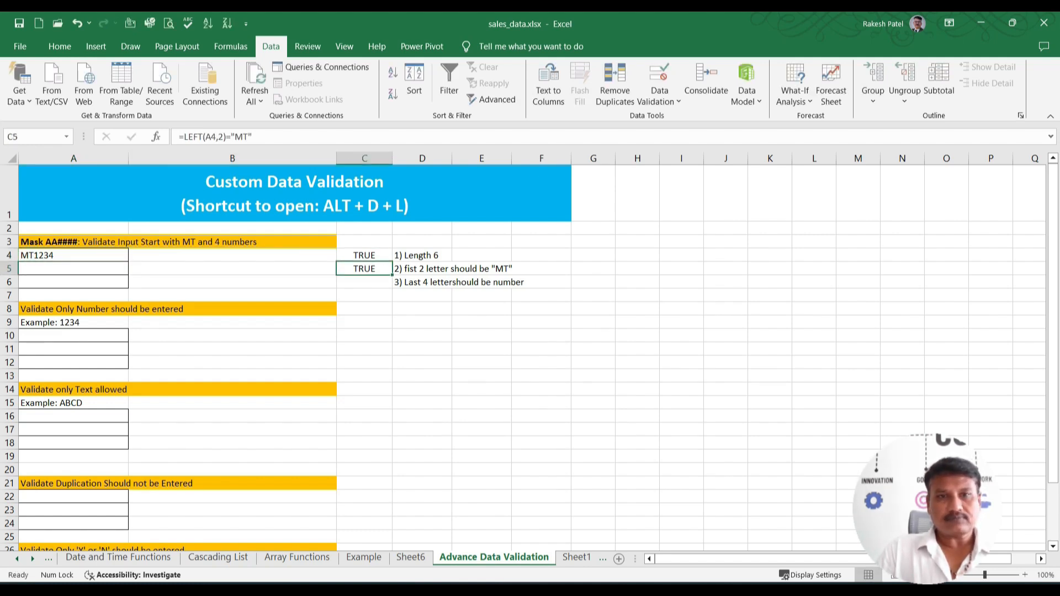
- Enter =RIGHT(A4,4) in cell C6 to extract the last four characters of the sample code
key(Down)
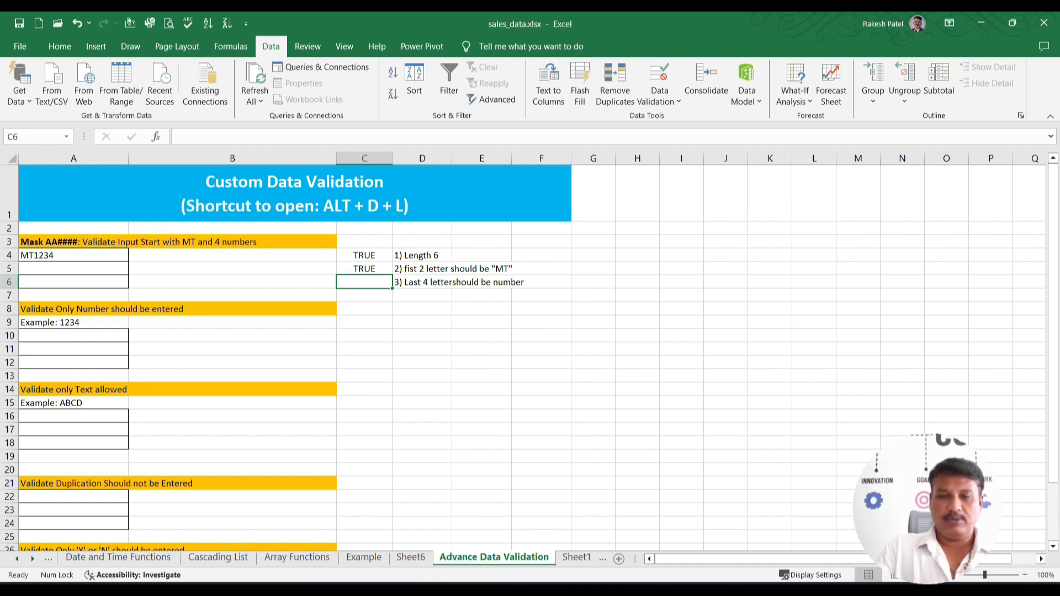
text(=)
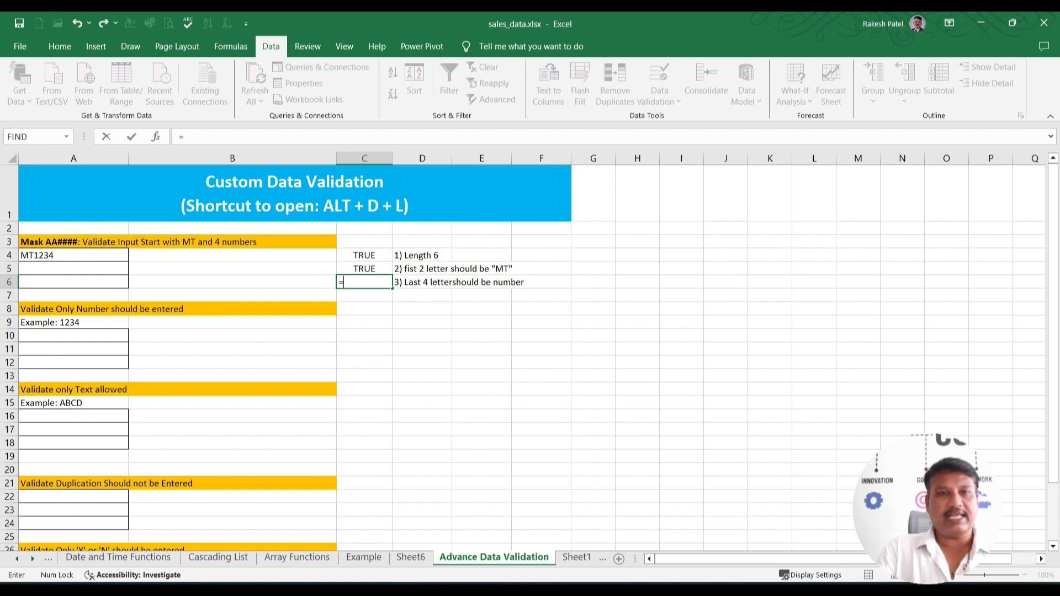
text(rit)
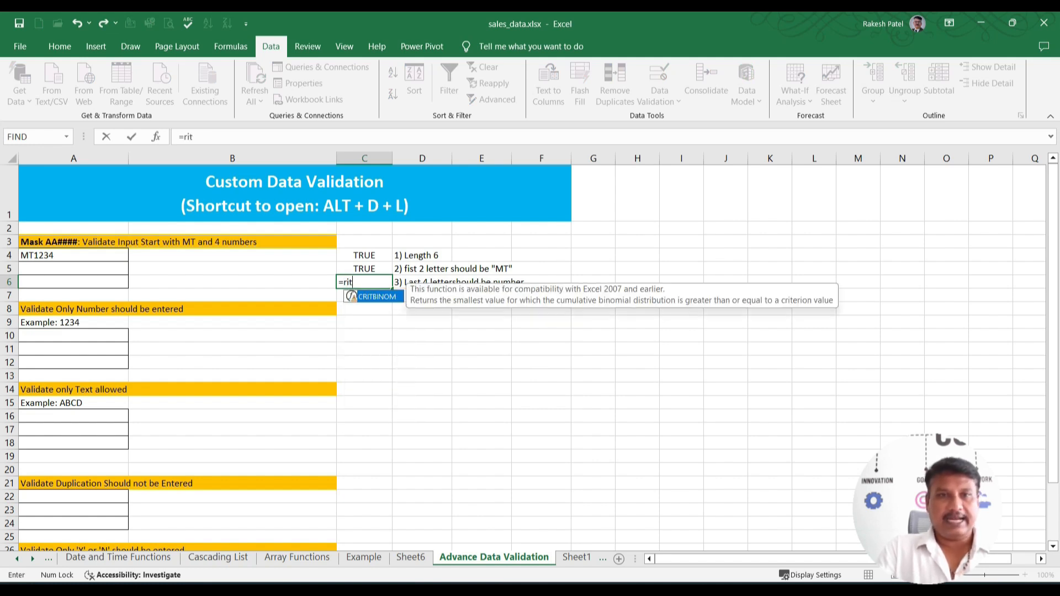
key(Tab)
key(Left)
key(Left)
key(Up)
key(Up)
text(,4))
key(Return)
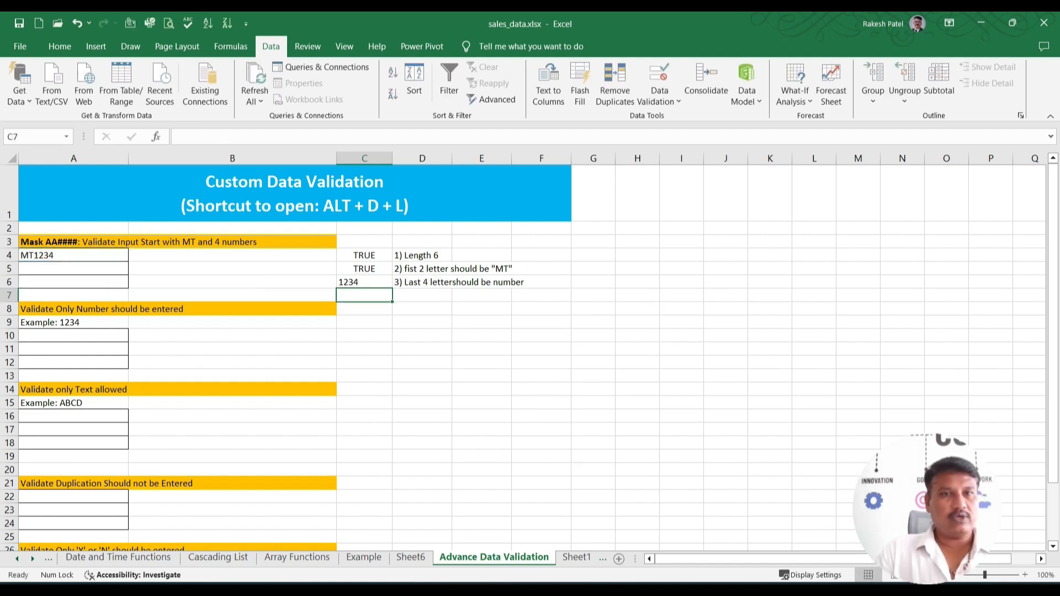
- Wrap the C6 formula in VALUE, making it =VALUE(RIGHT(A4,4)), to convert the extracted text to a number
key(Up)
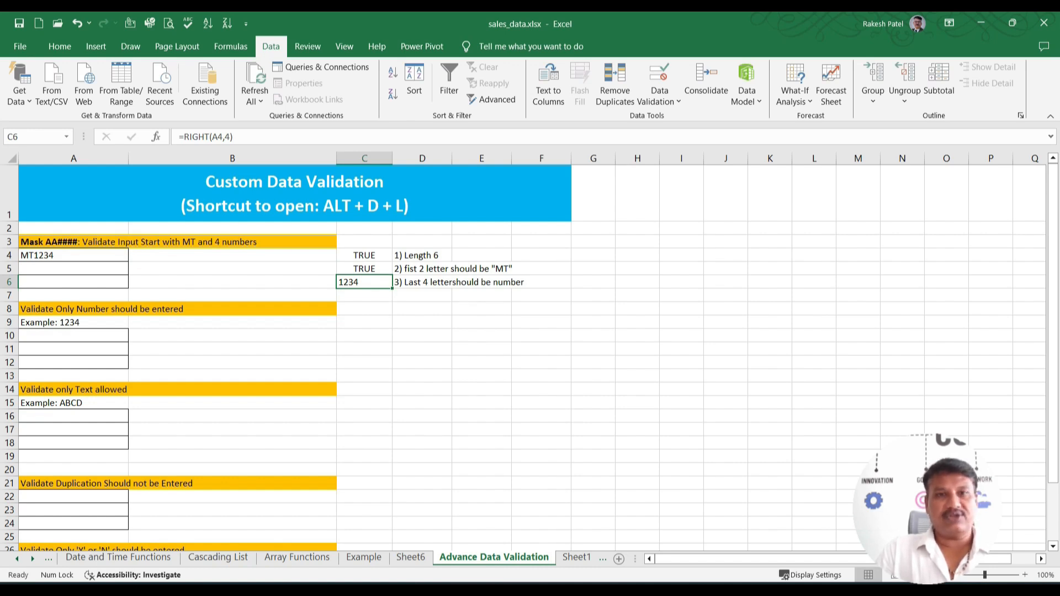
key(F2)
key(Left)
key(Left)
key(Left)
key(Left)
key(Left)
key(Left)
key(Left)
key(Left)
key(Left)
key(Left)
key(Left)
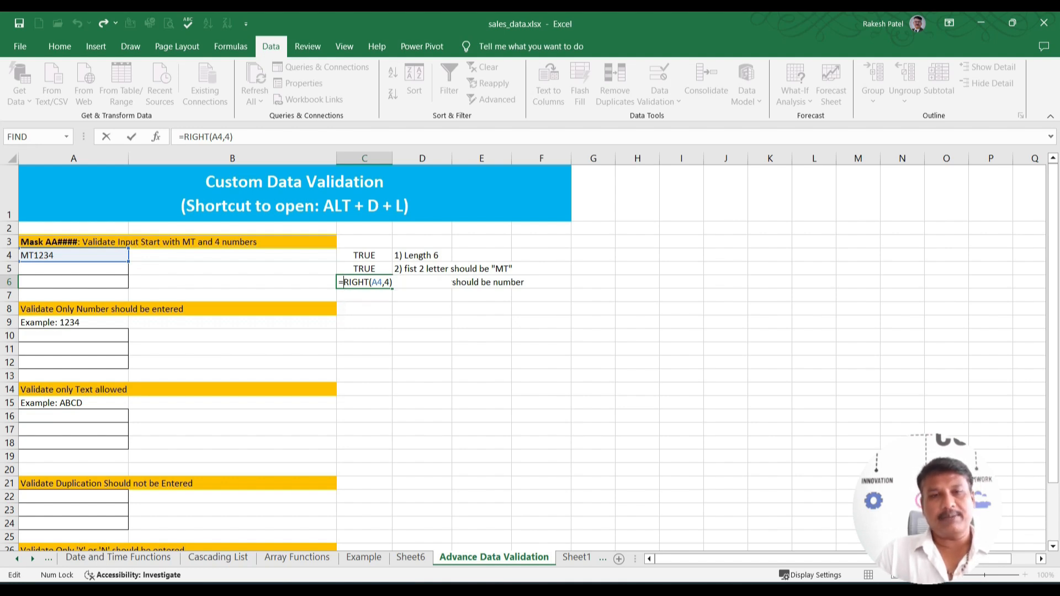
text(VALUE()
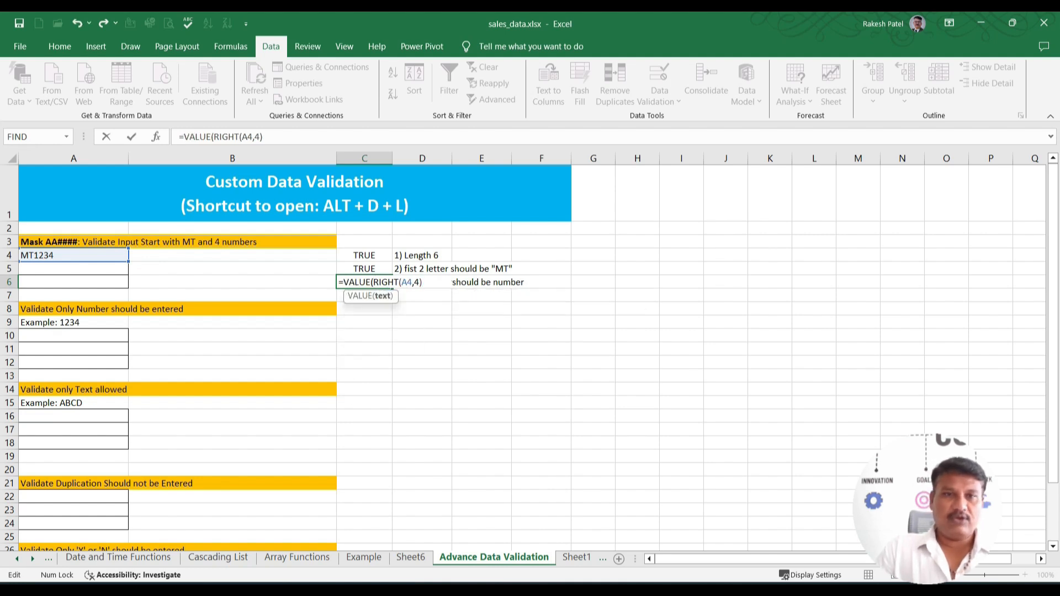
text())
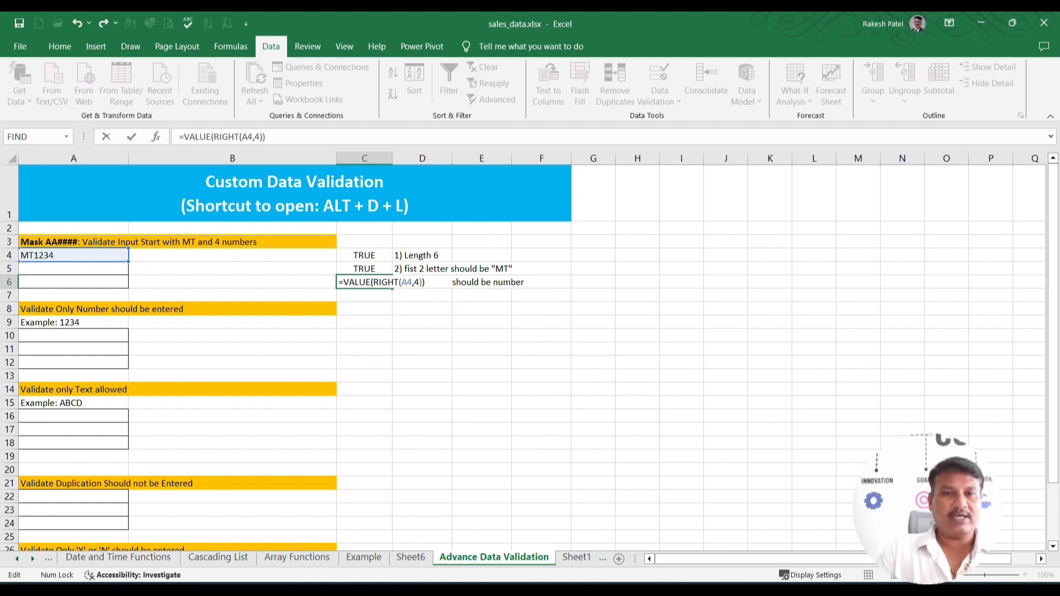
key(Return)
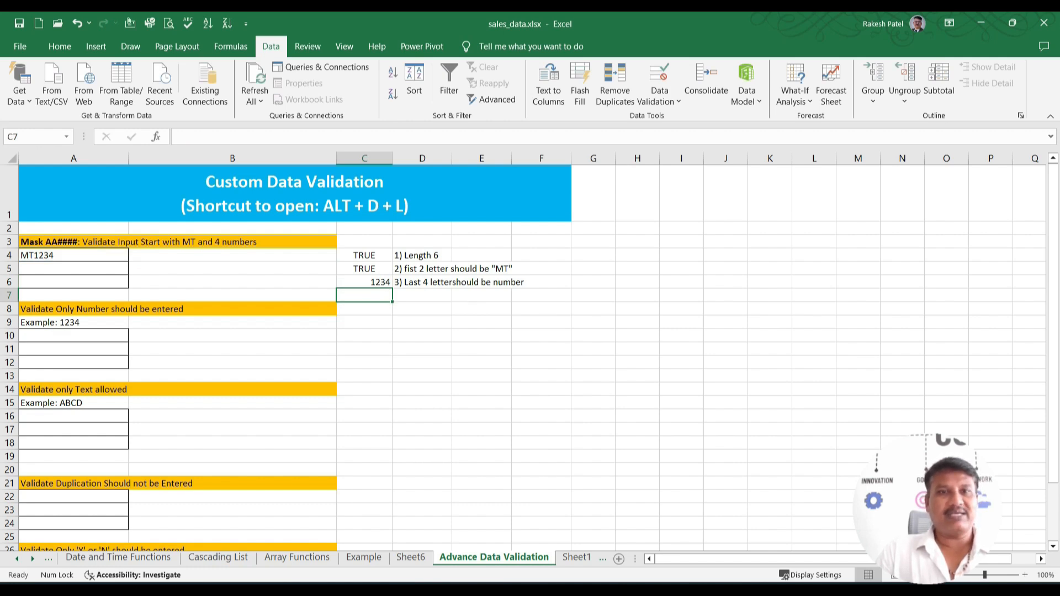
- Remove the VALUE function name from the C6 formula, leaving =(RIGHT(A4,4)), to compare the output without conversion
key(Up)
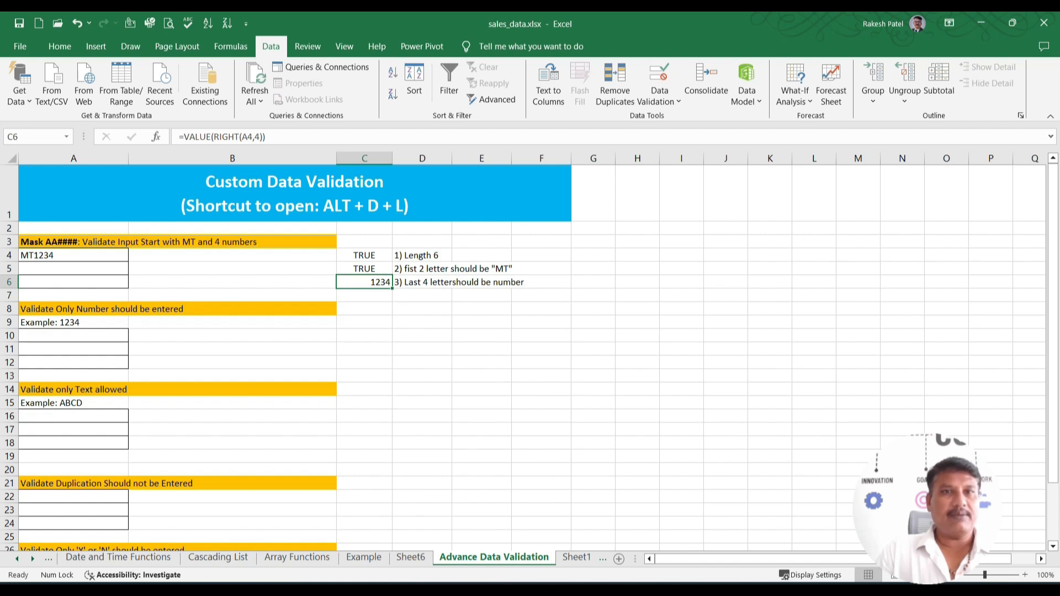
key(Right)
key(Left)
key(Down)
key(Up)
key(F2)
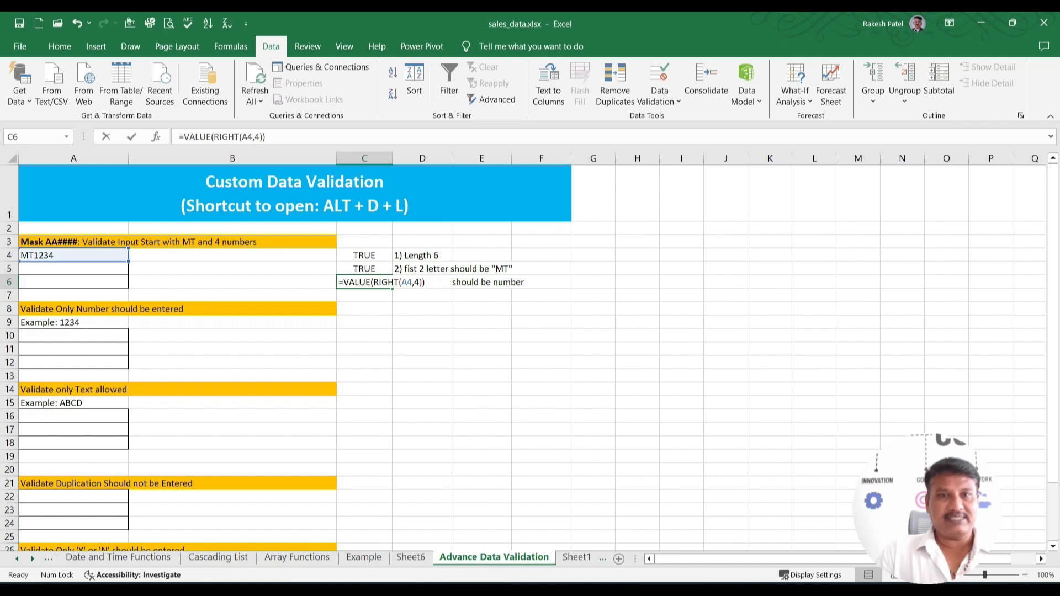
key(Left)
key(Left)
key(Left)
key(Left)
key(Left)
key(Left)
key(Left)
key(Left)
key(Left)
key(Left)
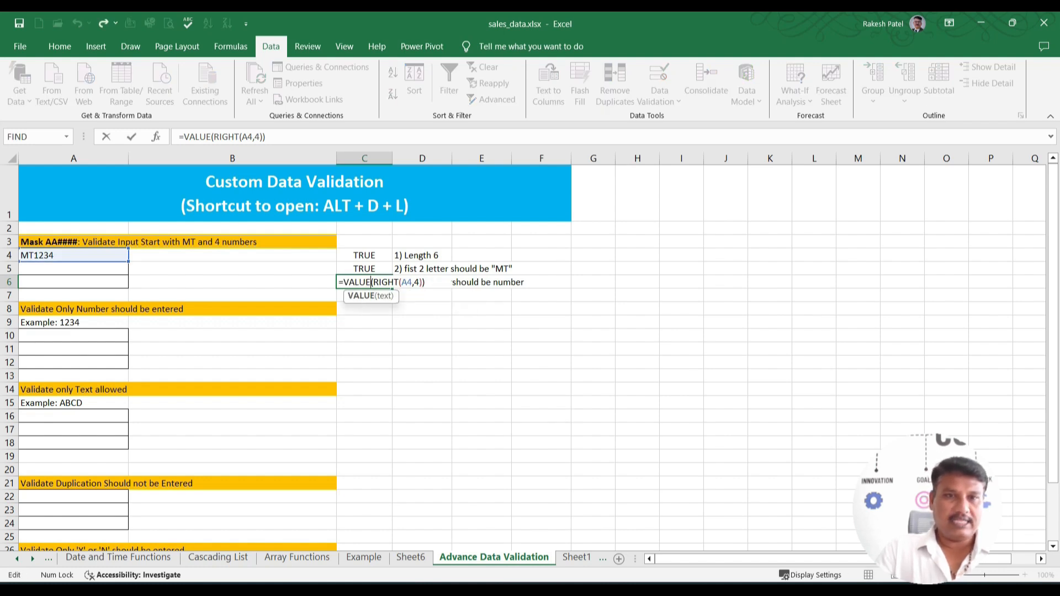
key(BackSpace)
key(BackSpace)
key(BackSpace)
key(BackSpace)
key(BackSpace)
key(BackSpace)
key(Return)
key(Up)
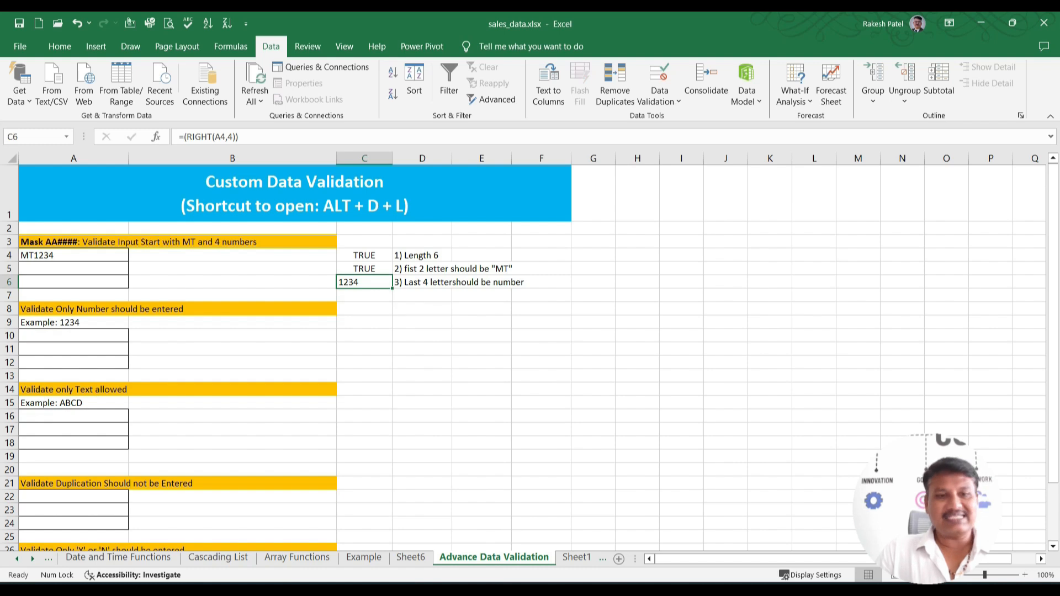
- Put the VALUE function back into the C6 formula so it reads =VALUE(RIGHT(A4,4))
key(F2)
key(Left)
key(Left)
key(Left)
key(Left)
key(Left)
key(Left)
key(Left)
key(Left)
key(Left)
key(Left)
key(Left)
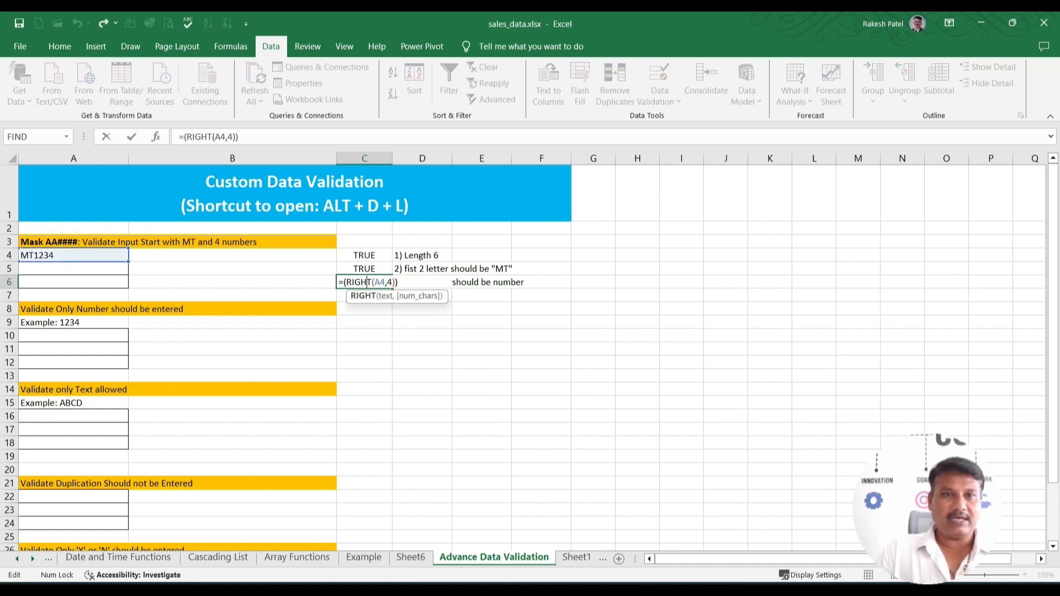
key(Left)
text(v)
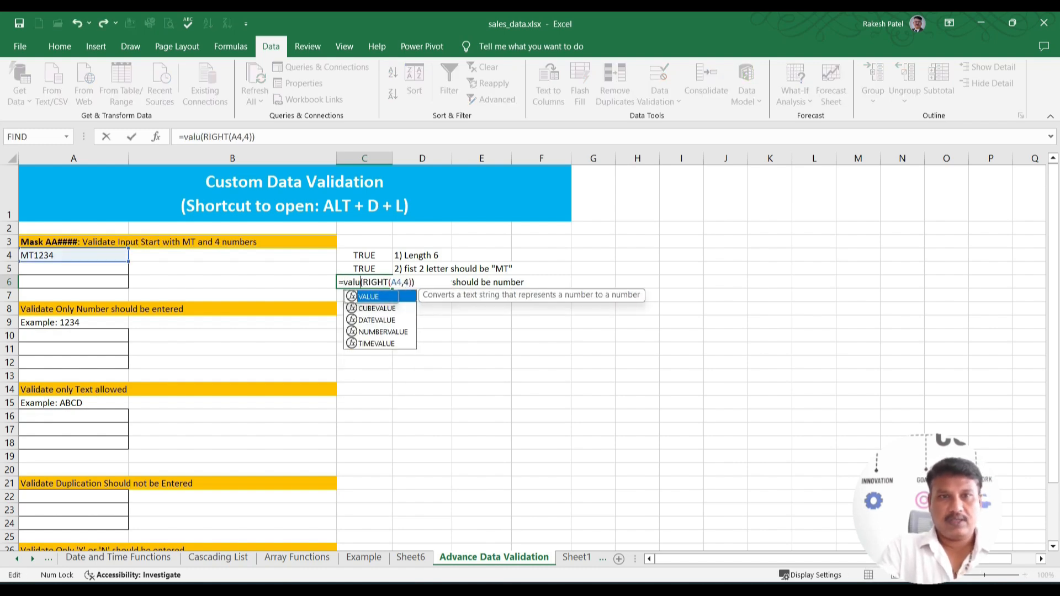
key(Tab)
key(Return)
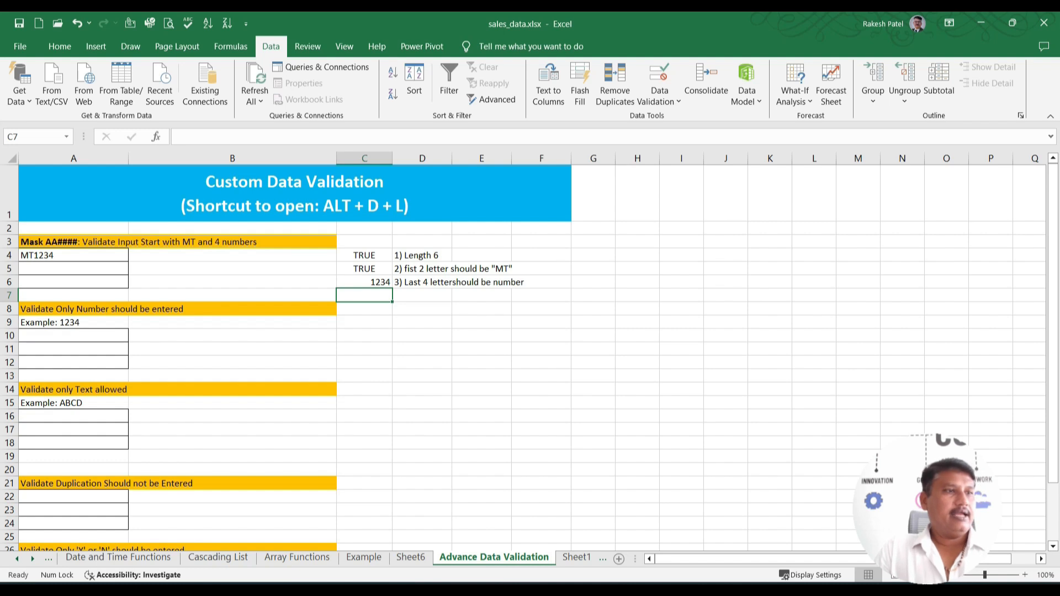
- Wrap the C6 formula in ISNUMBER, making it =ISNUMBER(VALUE(RIGHT(A4,4))), to check that the last four characters are numeric
key(Up)
key(F2)
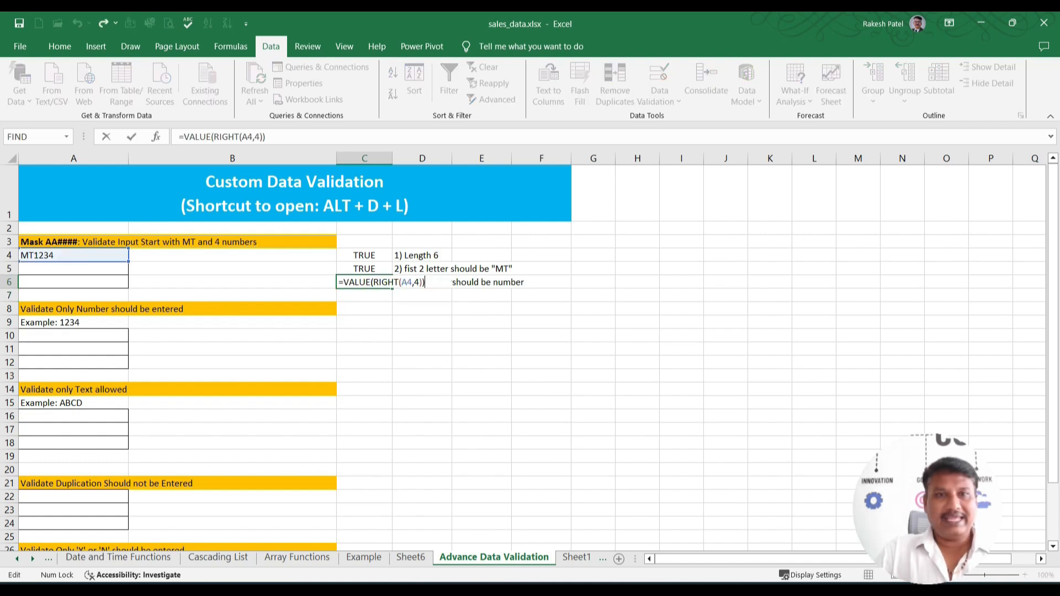
key(Left)
key(Left)
key(Left)
key(Left)
key(Left)
key(Left)
key(Left)
key(Left)
key(Left)
key(Left)
key(Left)
key(Left)
key(Left)
key(Left)
key(Left)
key(Left)
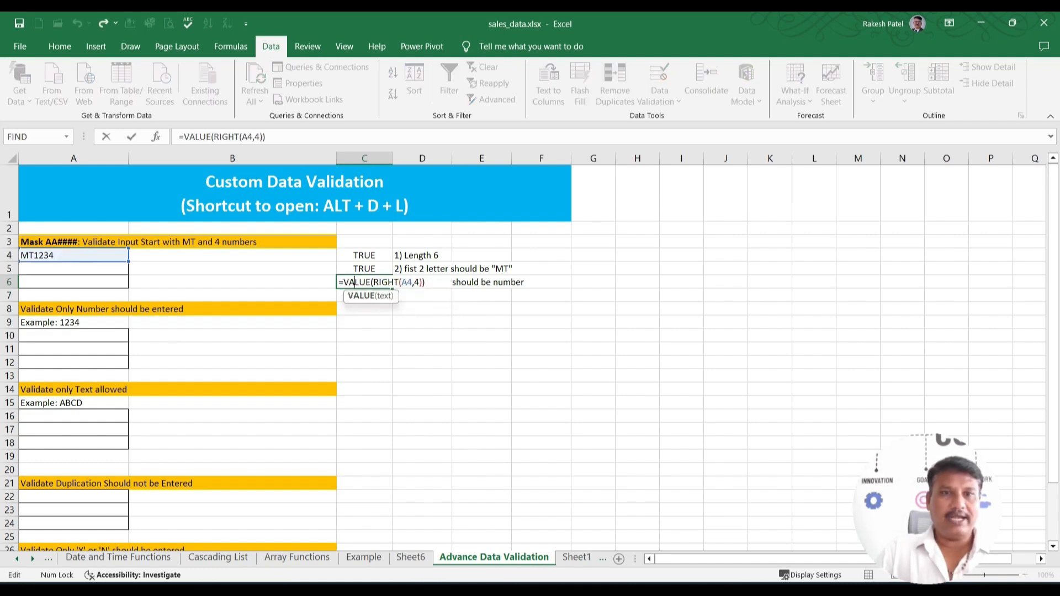
key(Left)
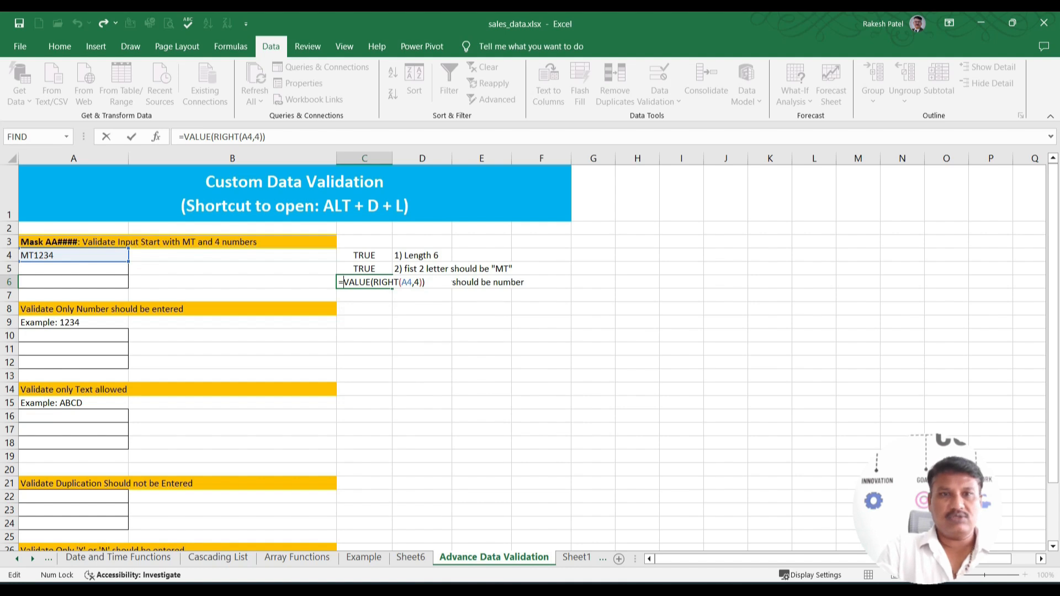
text(isn)
key(Down)
key(Down)
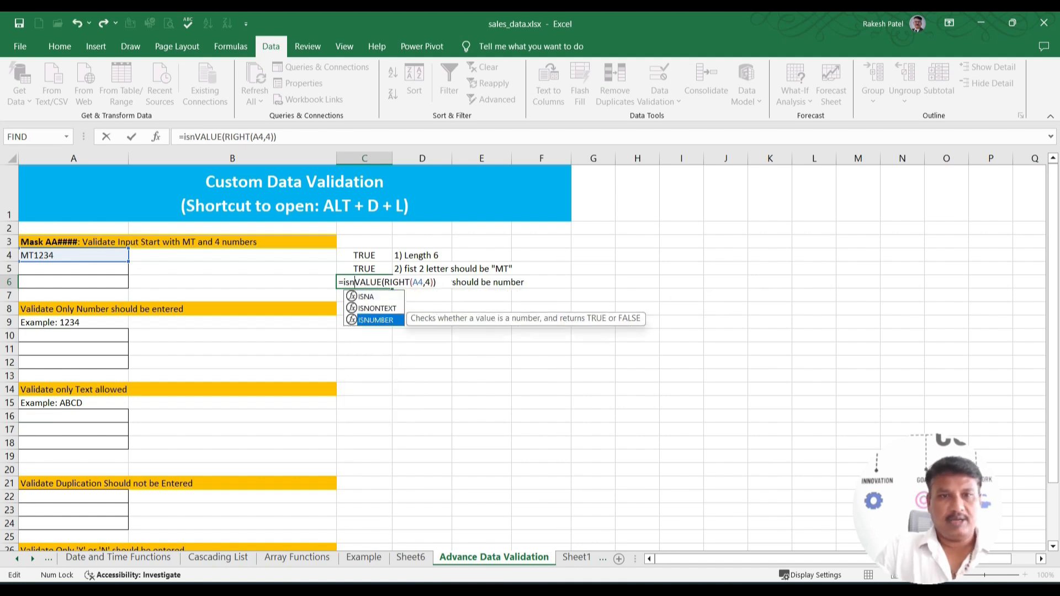
key(Tab)
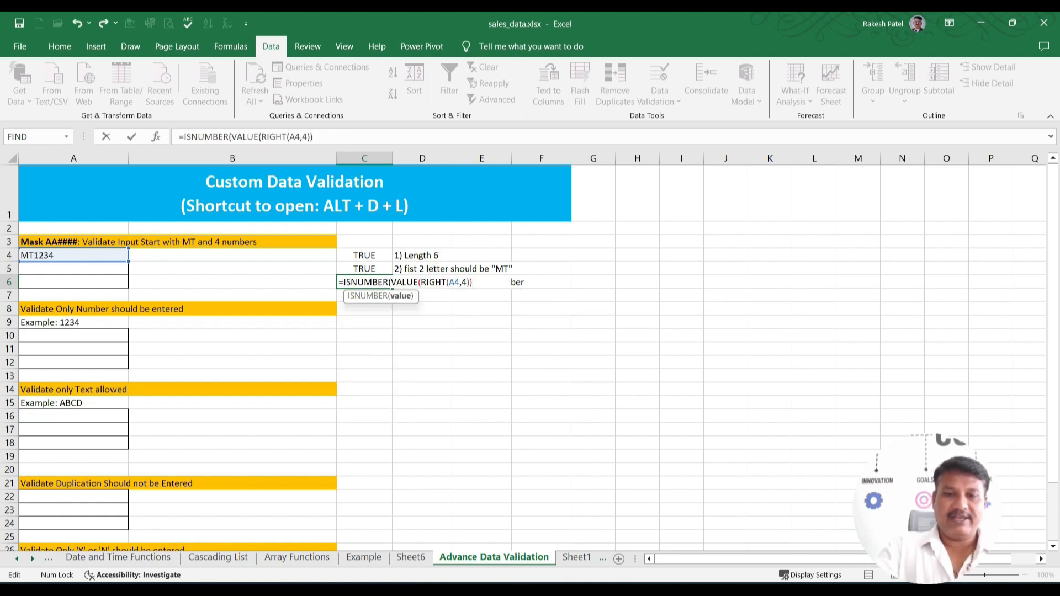
text())
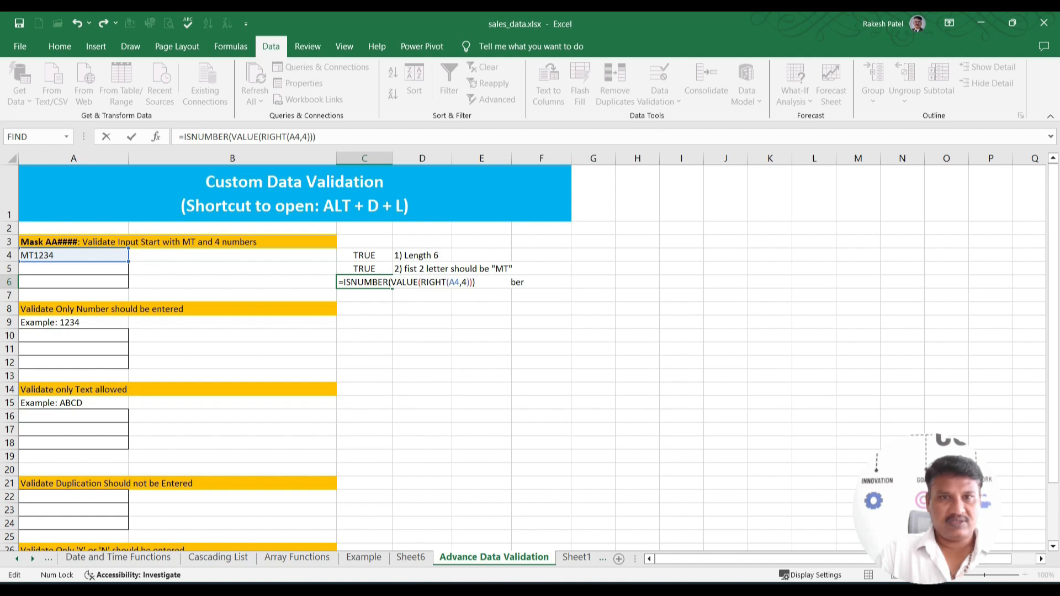
key(Return)
- Commit the C6 formula and change the code in A4 to MT123a to test the last-four-numbers check
key(Up)
key(Left)
key(Left)
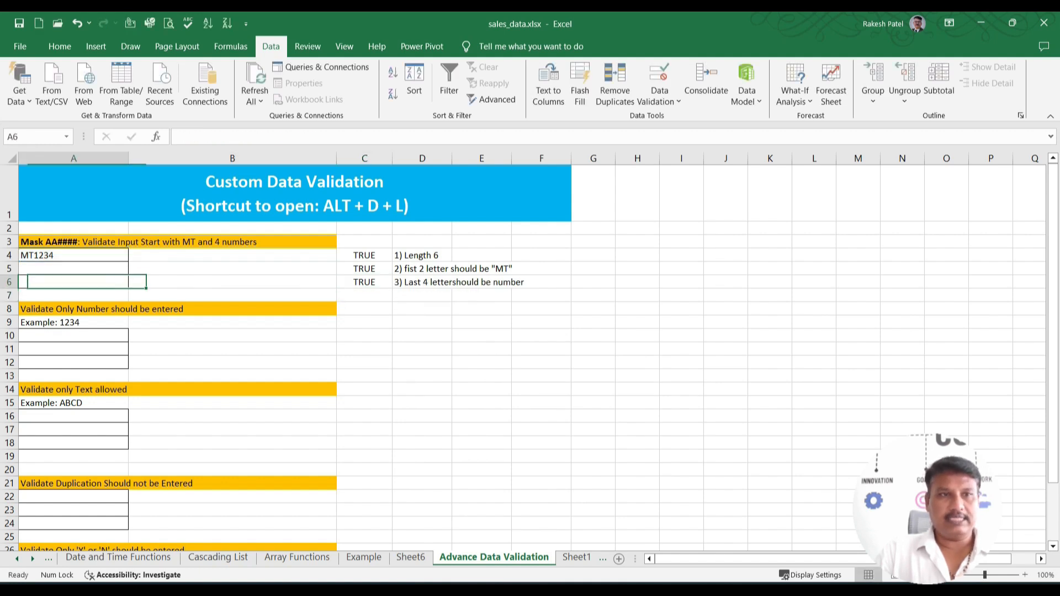
key(Up)
key(Up)
key(F2)
key(BackSpace)
text(a)
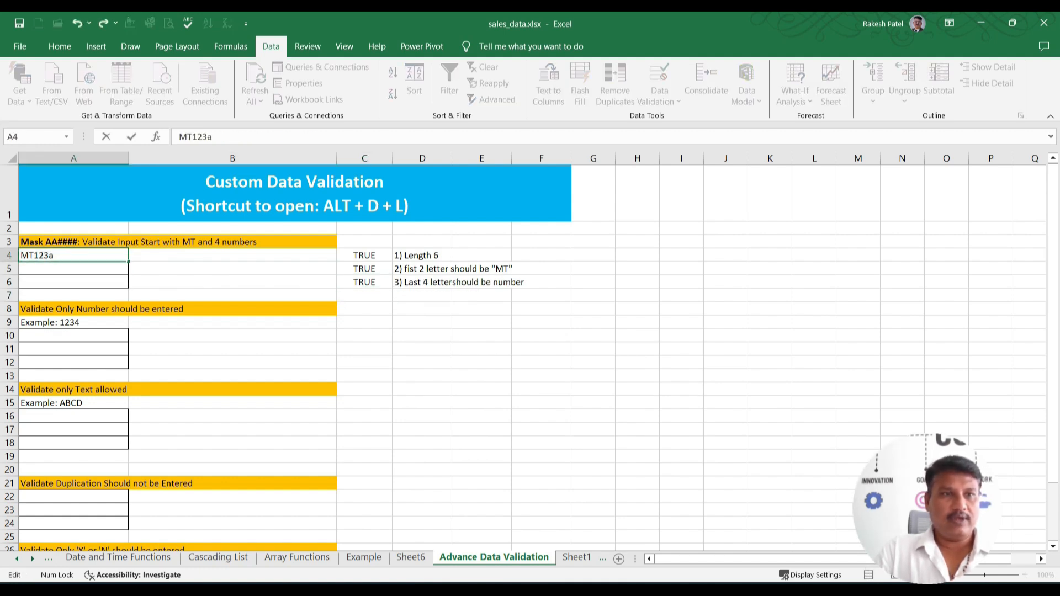
key(Return)
key(Up)
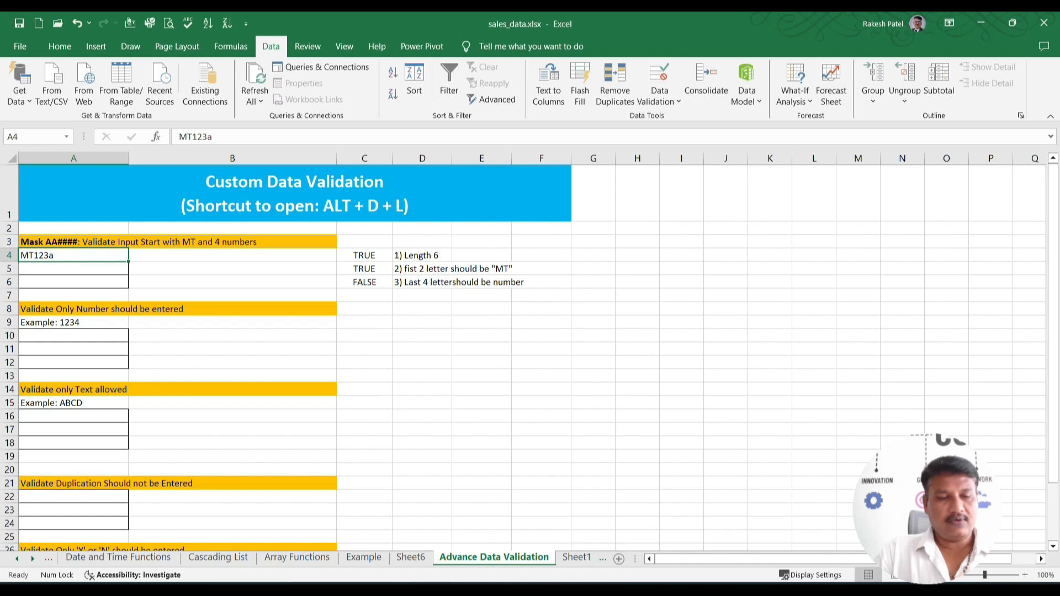
- Change the code in A4 back to MT1234
key(F2)
key(BackSpace)
text(4)
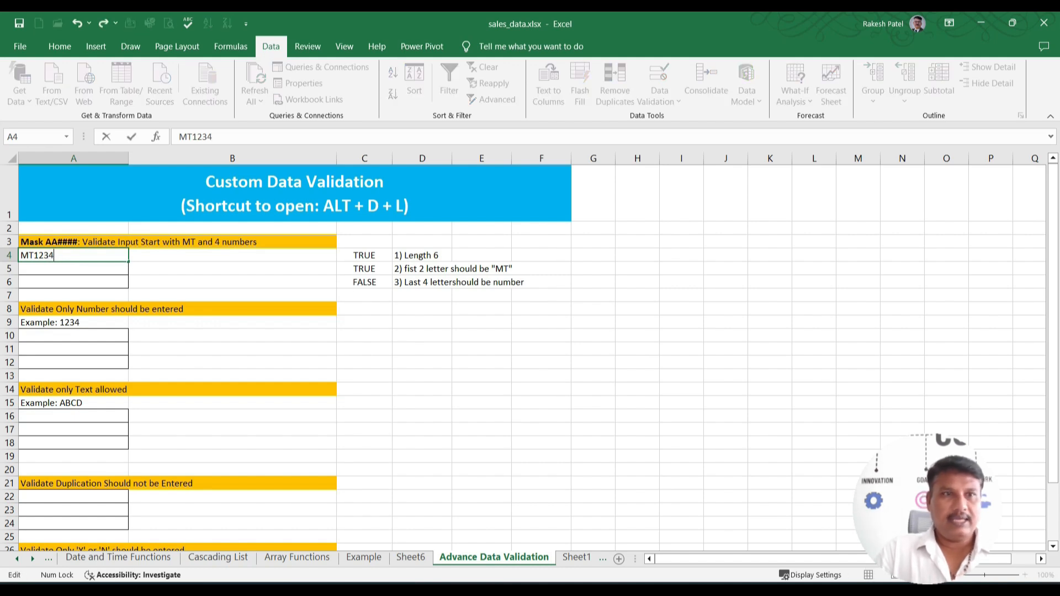
key(Return)
- Review the length, prefix and number check formulas in cells C4 to C6
key(Up)
key(Right)
key(Right)
key(Down)
key(Down)
key(Up)
key(Up)
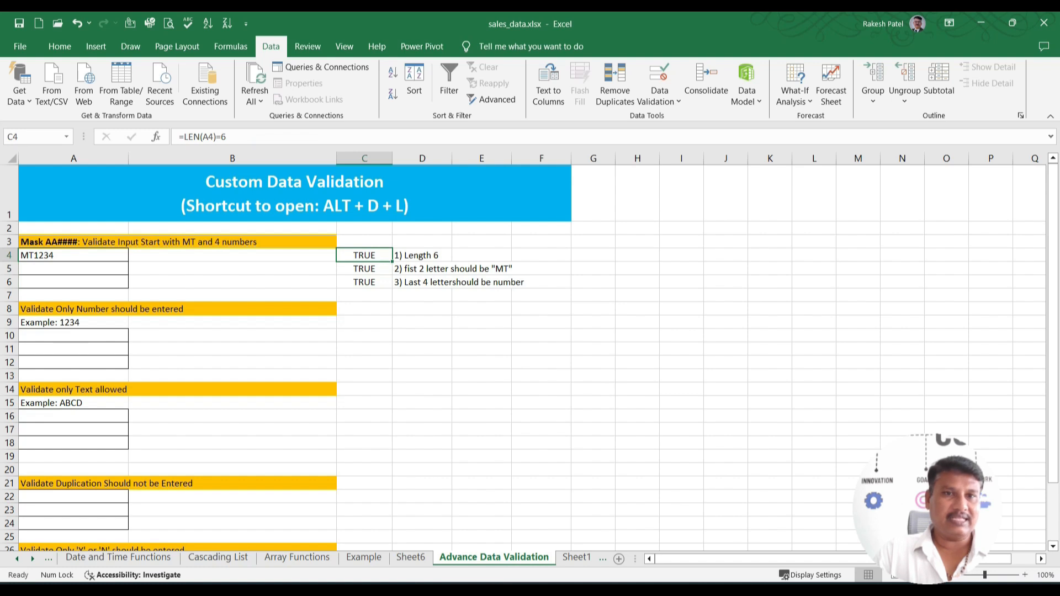
key(Down)
key(Down)
key(Up)
key(Up)
key(Down)
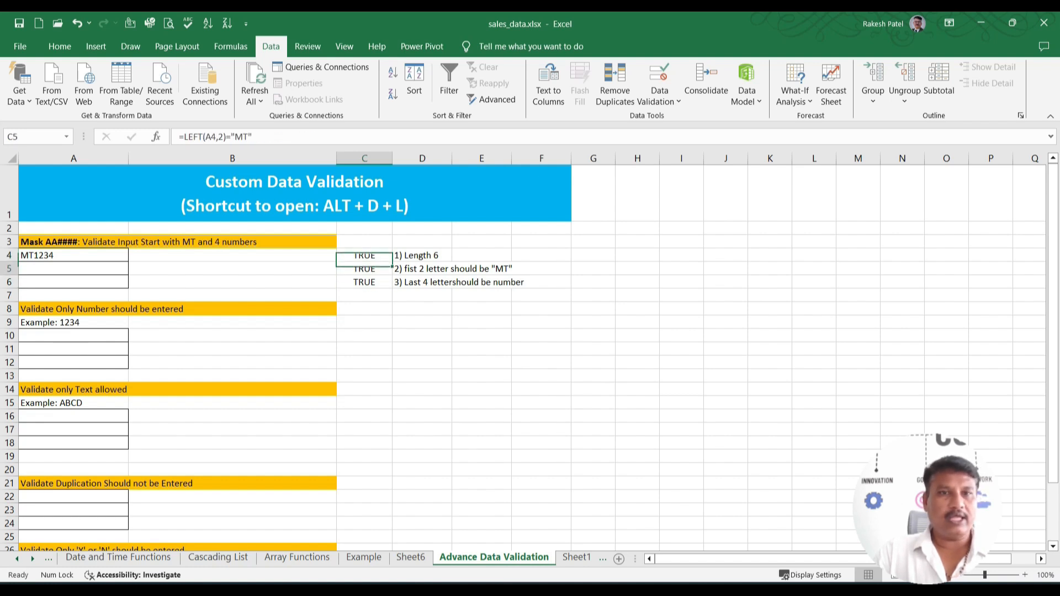
key(Down)
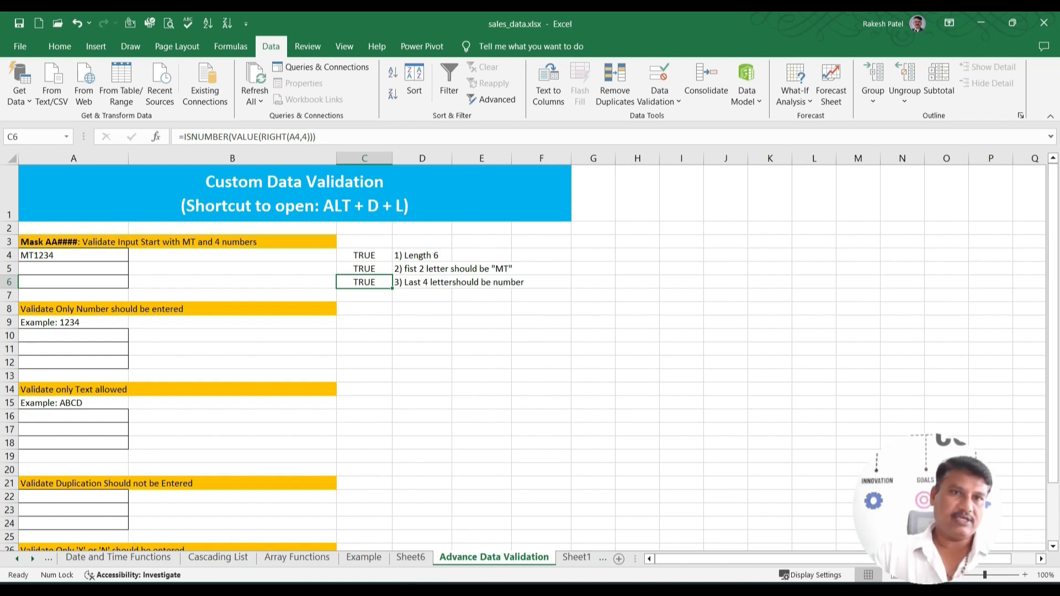
- Show the Office Clipboard and clear all of its collected items
key(Up)
key(Up)
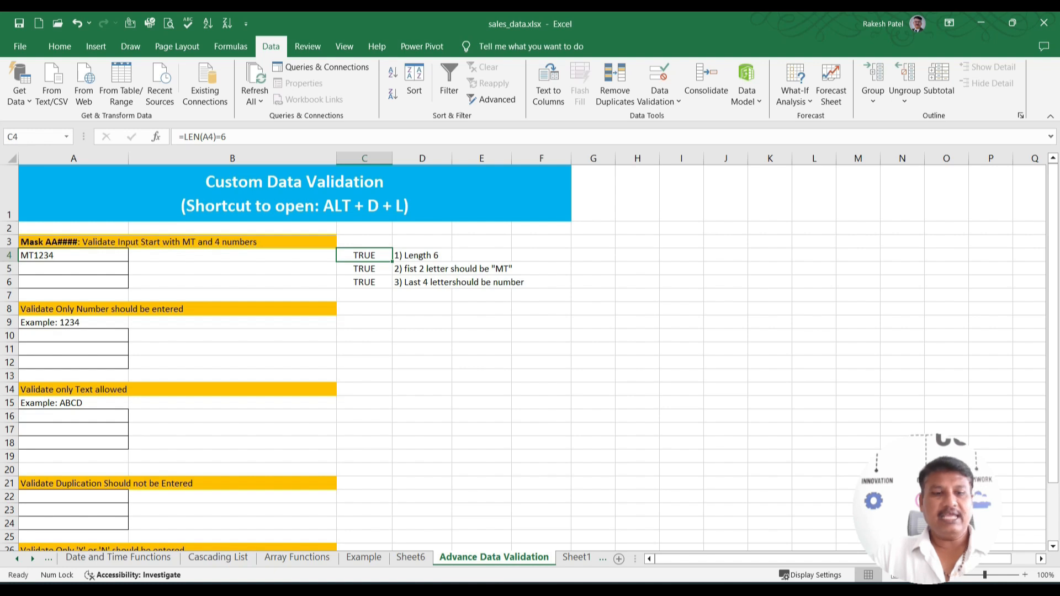
key(ctrl+c)
key(ctrl+c)
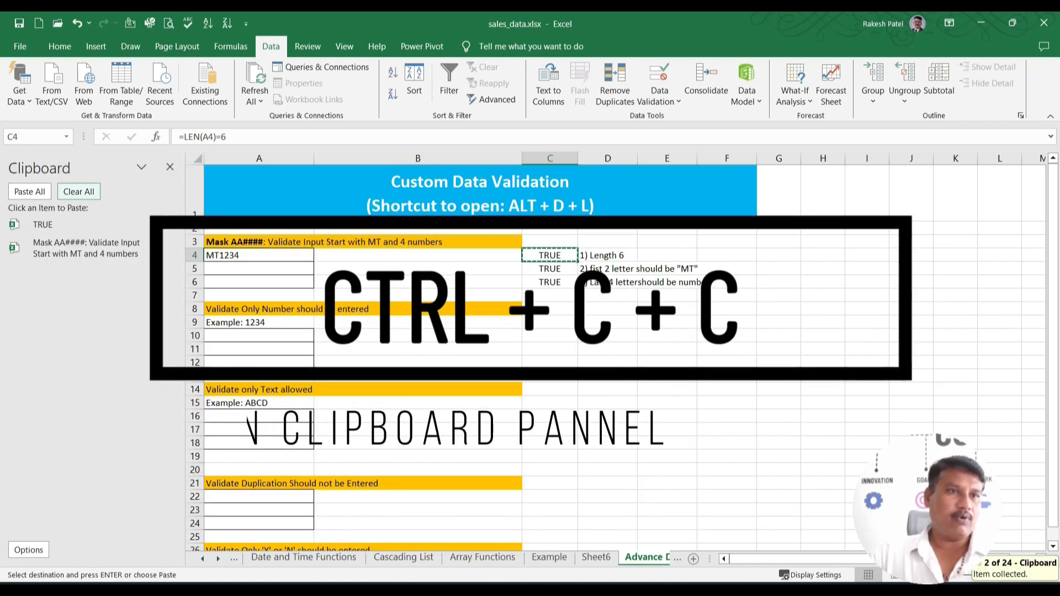
click(78, 191)
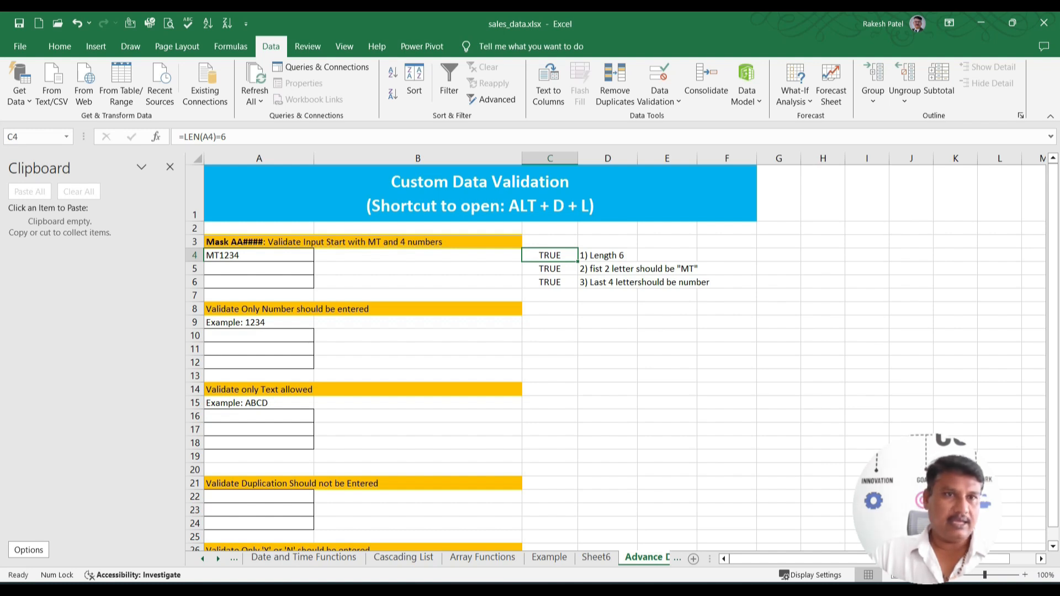
- Collect the expressions LEN(A4)=6 from C4 and LEFT(A4,2)="MT" from C5 on the clipboard, without their leading equals signs
key(F2)
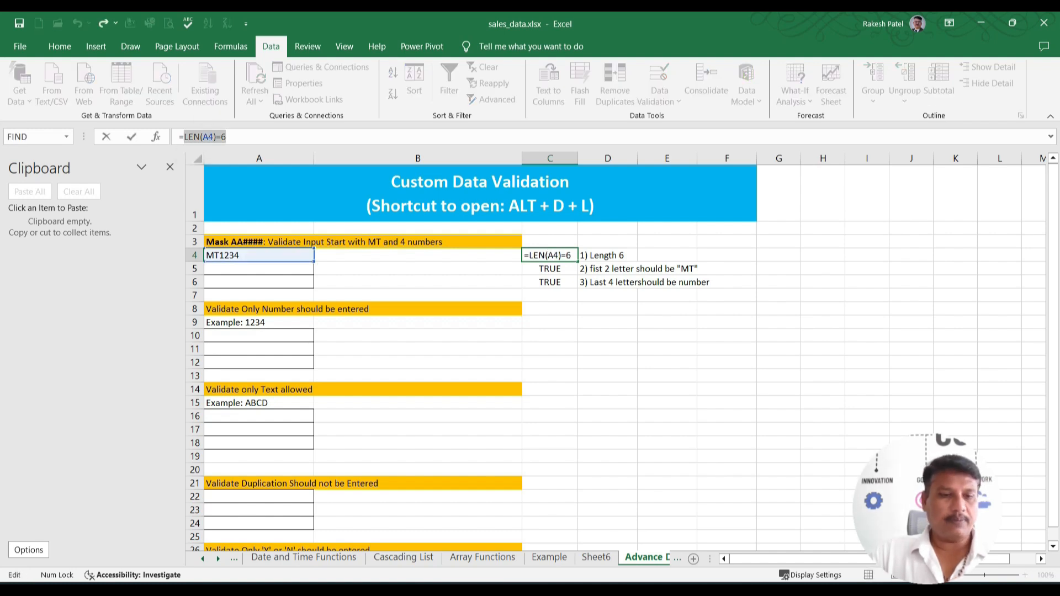
key(ctrl+c)
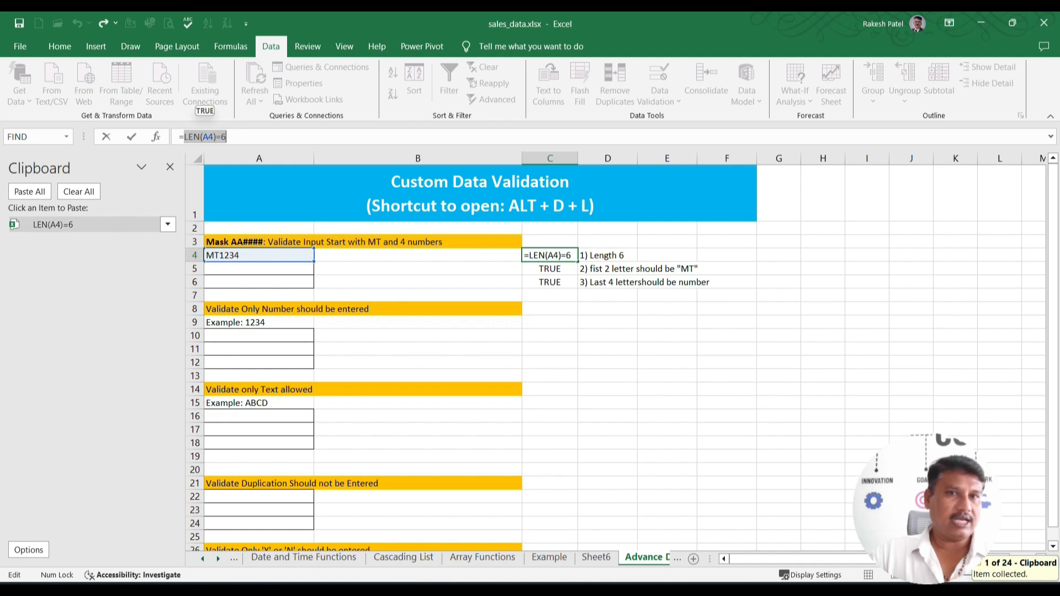
key(Escape)
key(Down)
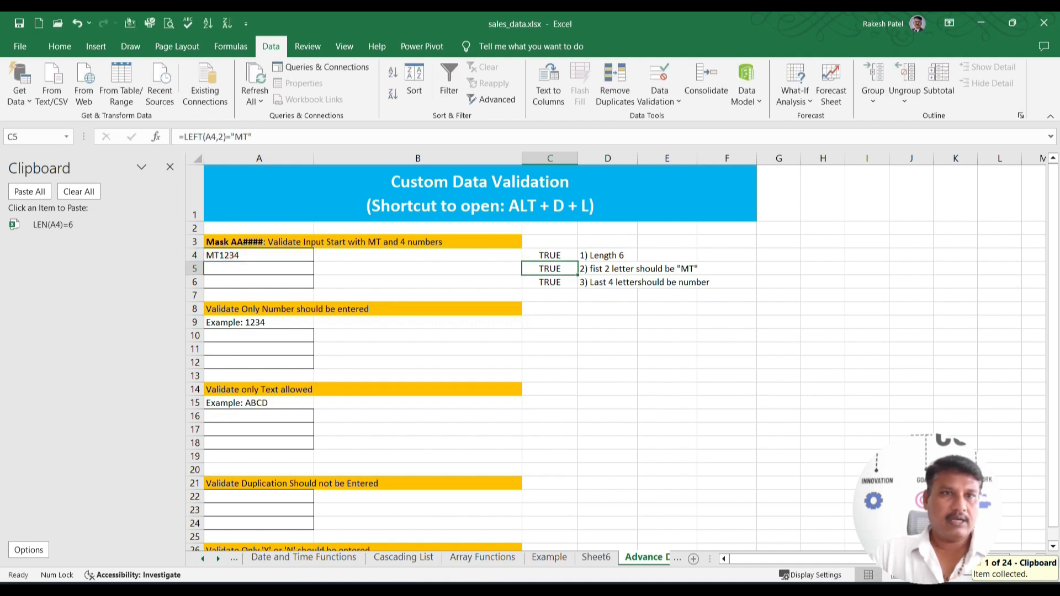
click(184, 136)
key(shift+End)
key(ctrl+c)
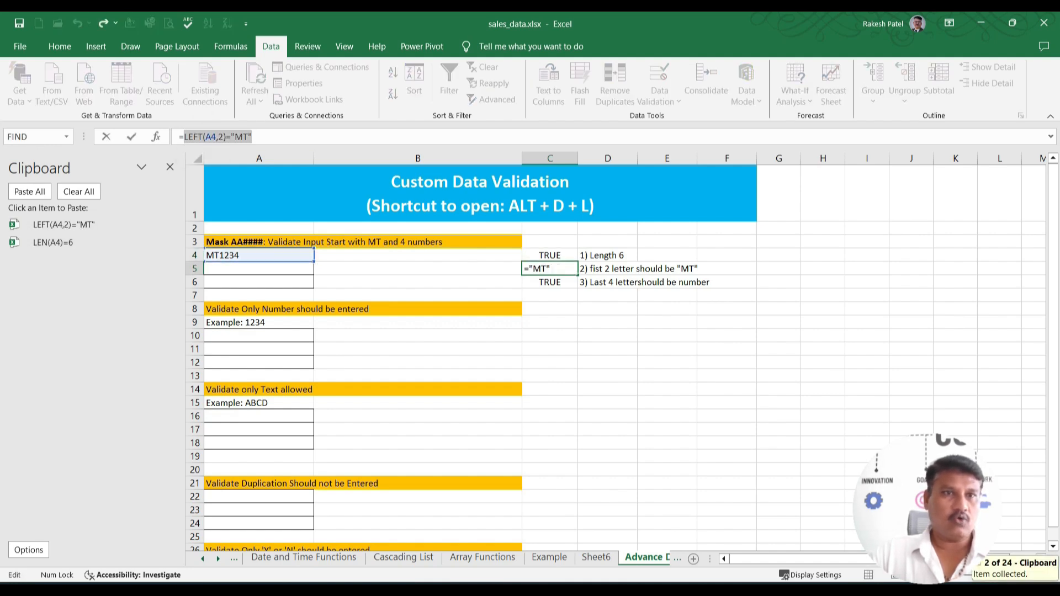
key(Escape)
- Copy the expression ISNUMBER(VALUE(RIGHT(A4,4))) from C6 to the clipboard, without its leading equals sign
key(Down)
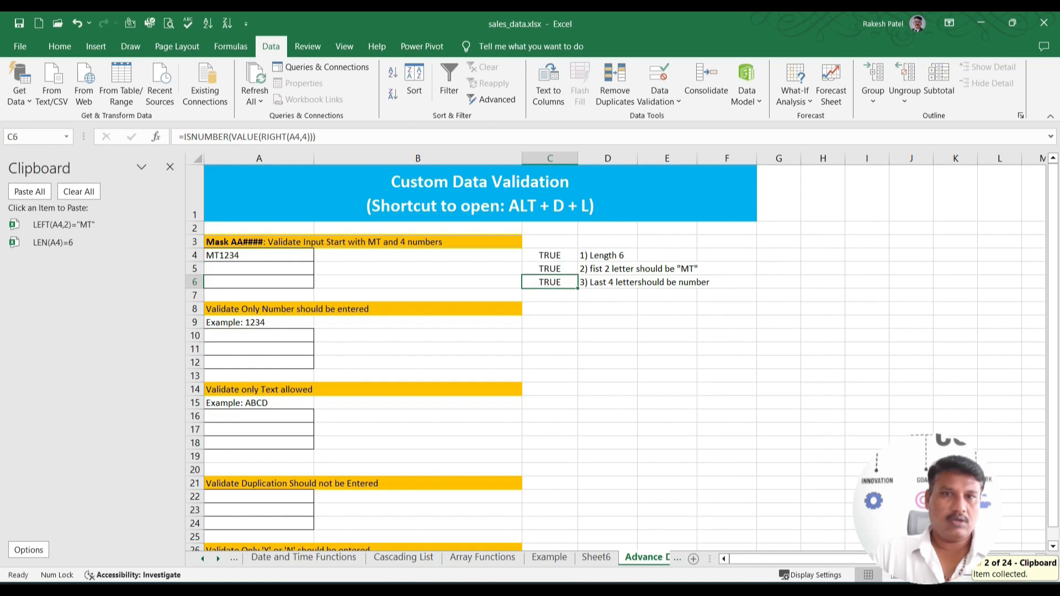
click(184, 137)
key(shift+End)
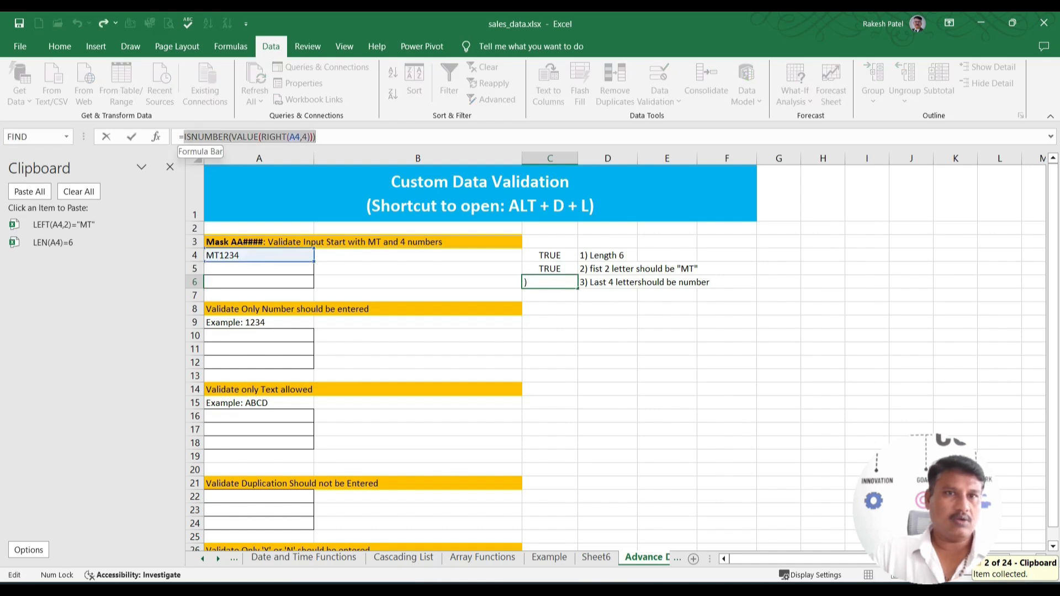
key(ctrl+c)
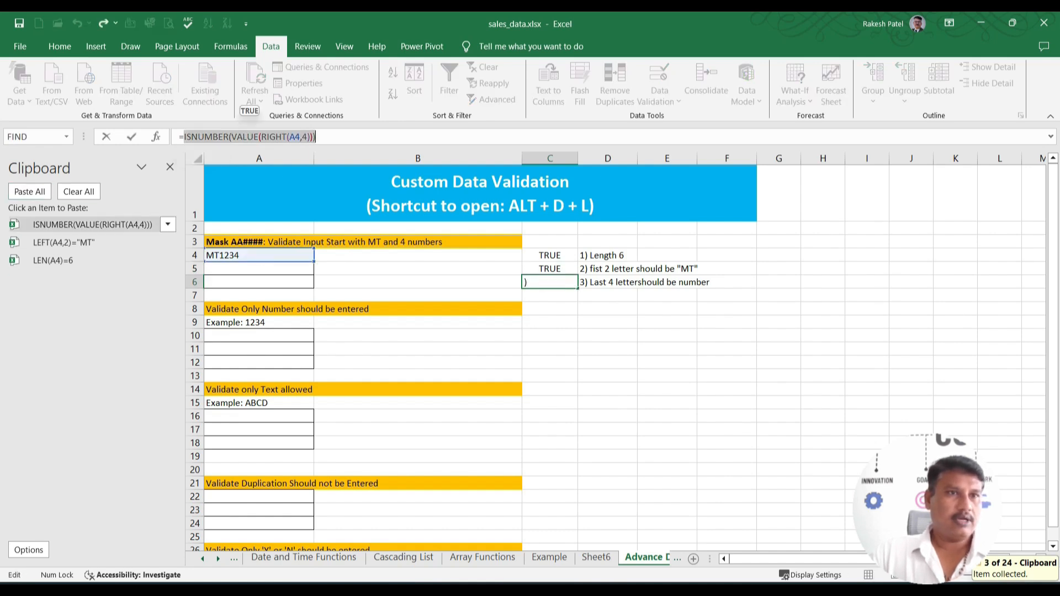
key(Escape)
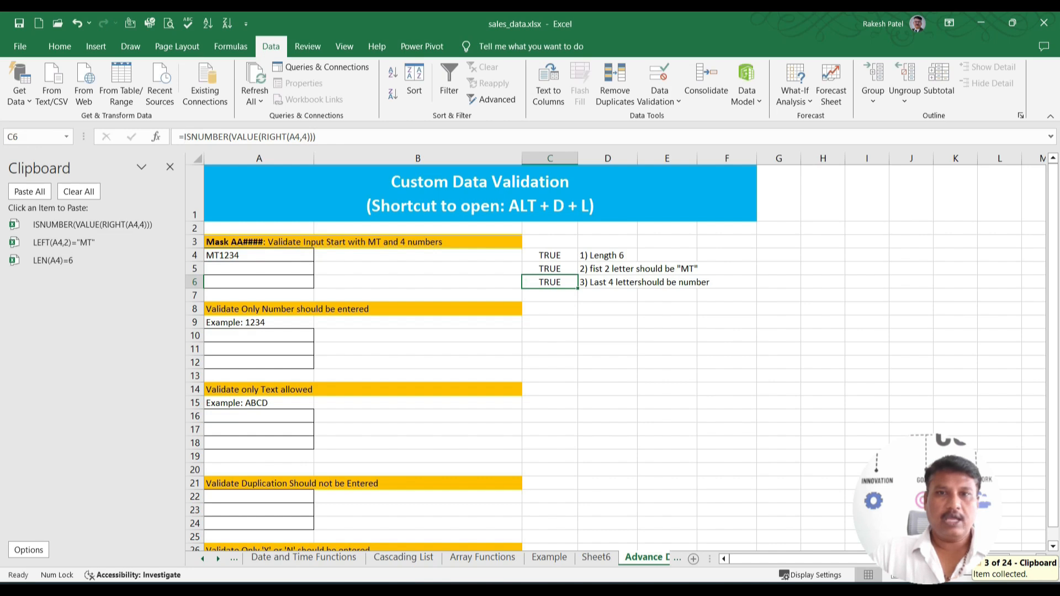
- Combine the three collected checks in C7 as =AND(LEN(A4)=6,LEFT(A4,2)="MT",ISNUMBER(VALUE(RIGHT(A4,4))))
key(Down)
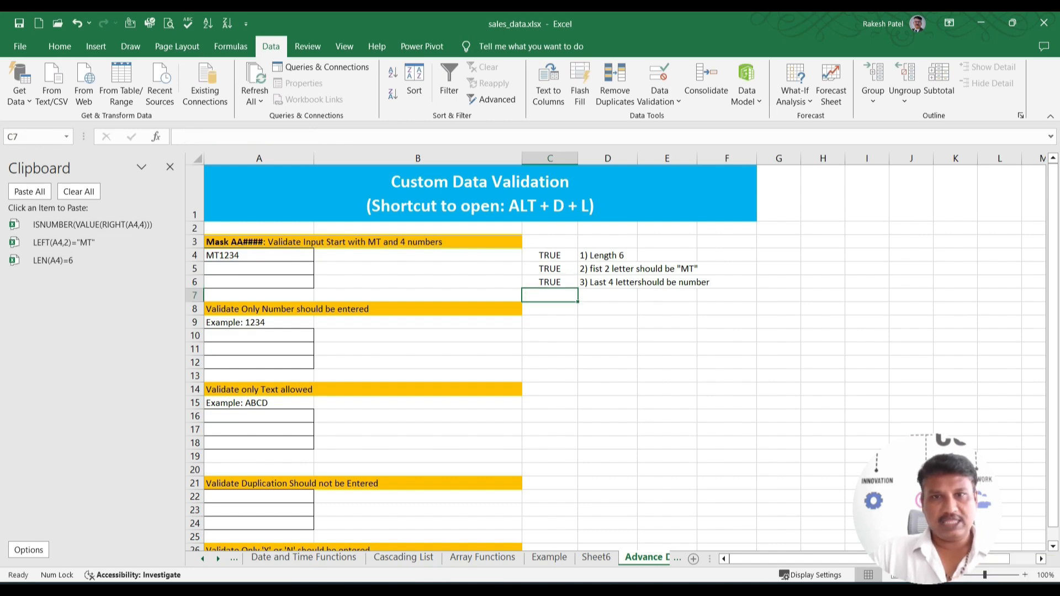
text(=)
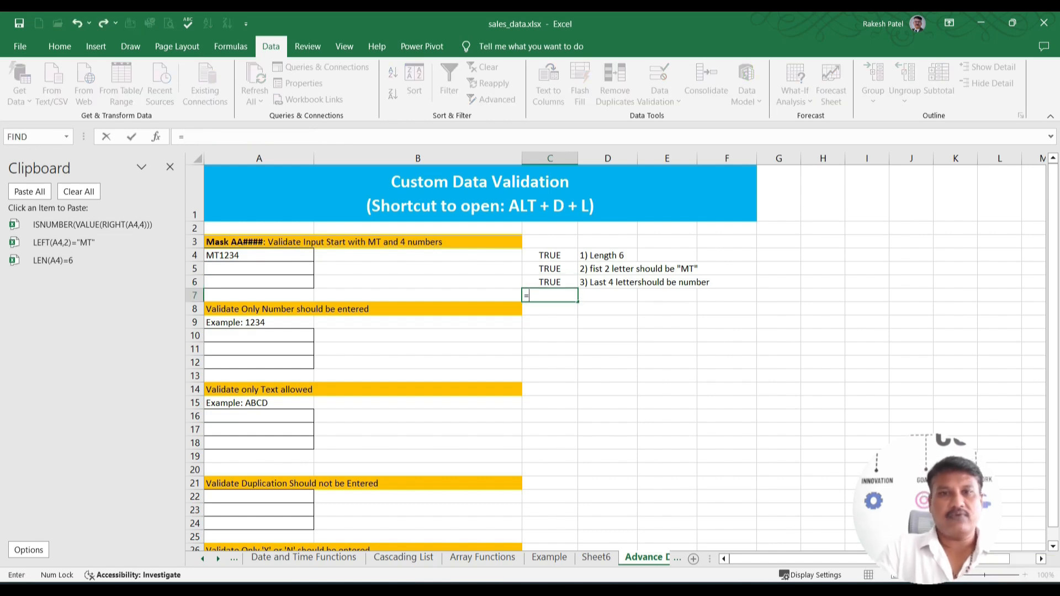
text(and)
key(Tab)
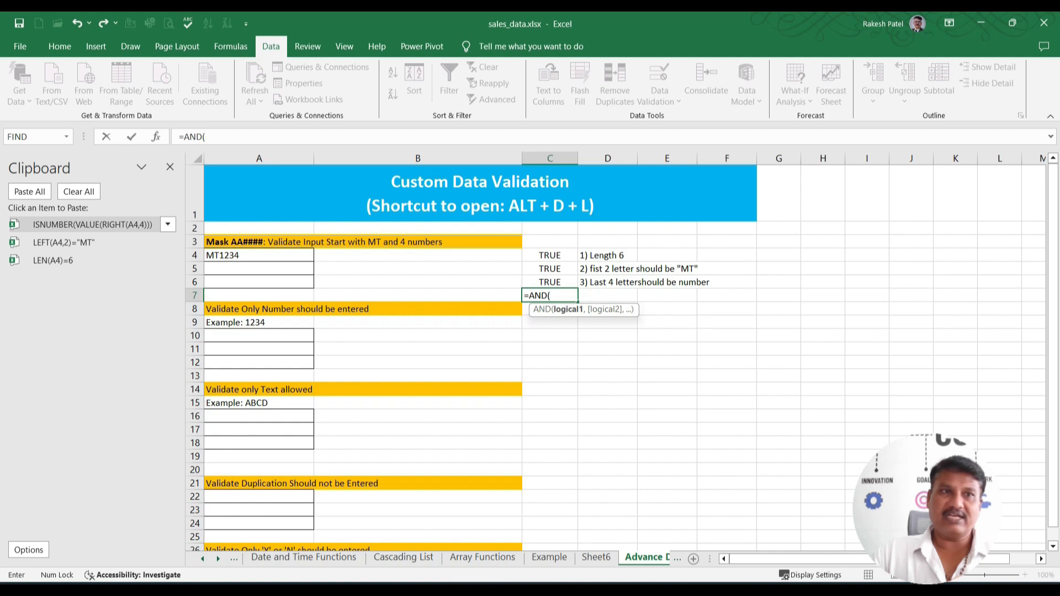
click(53, 260)
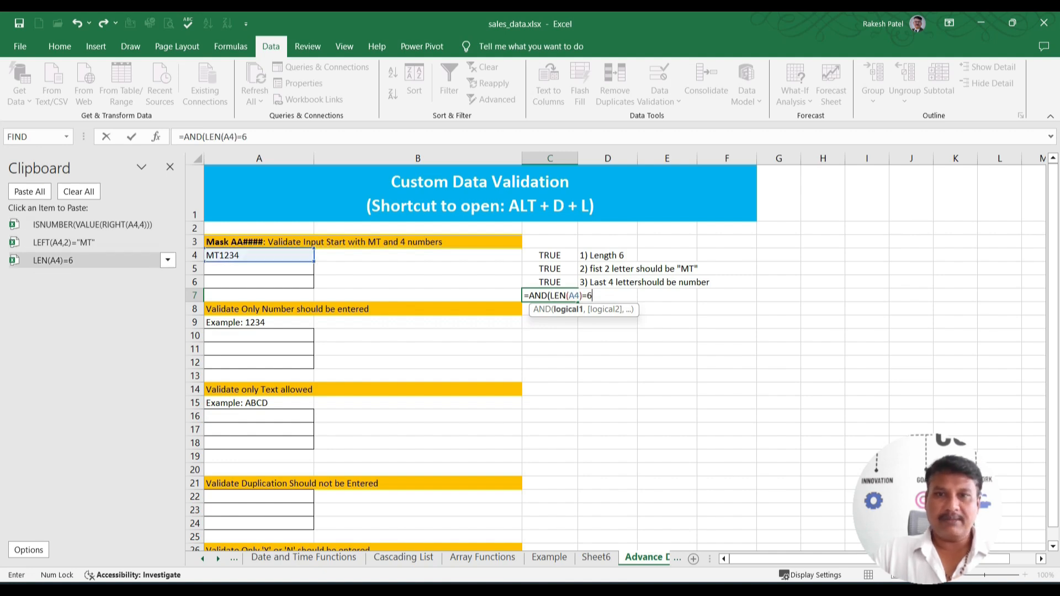
text(,)
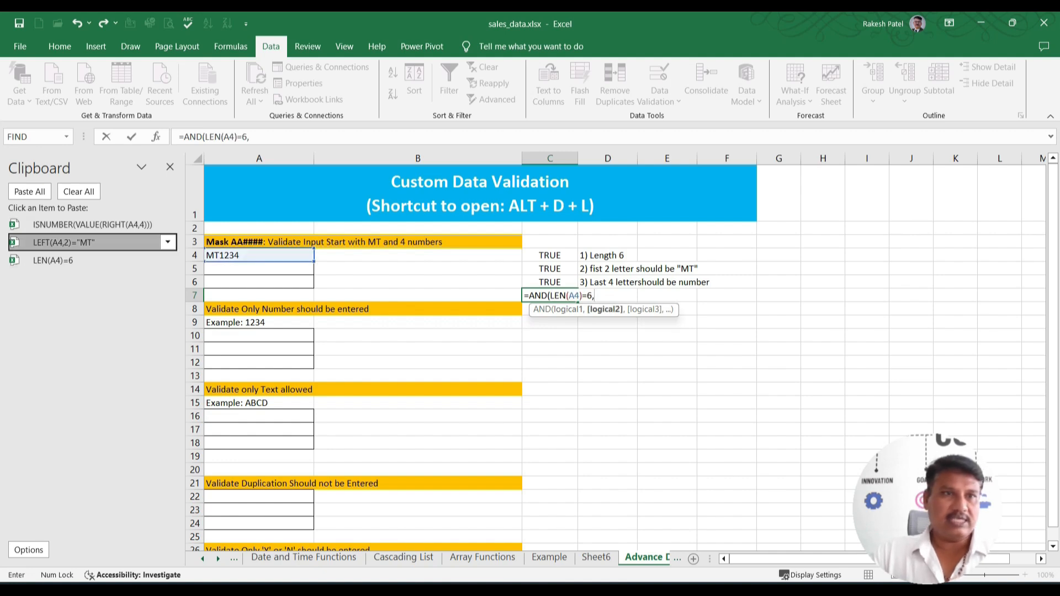
click(64, 242)
text(,)
click(89, 224)
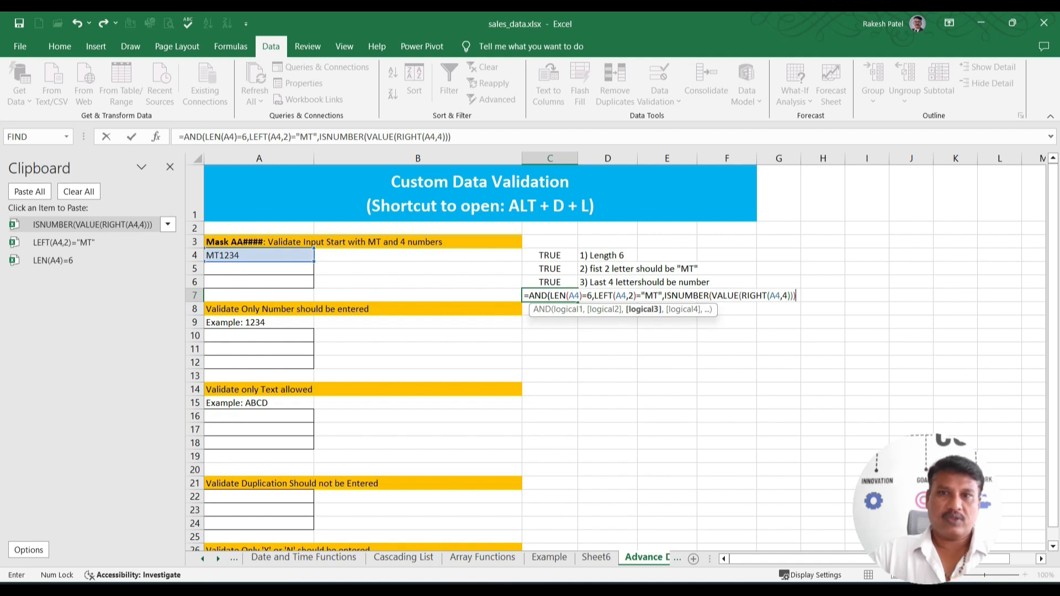
text())
key(ctrl+Return)
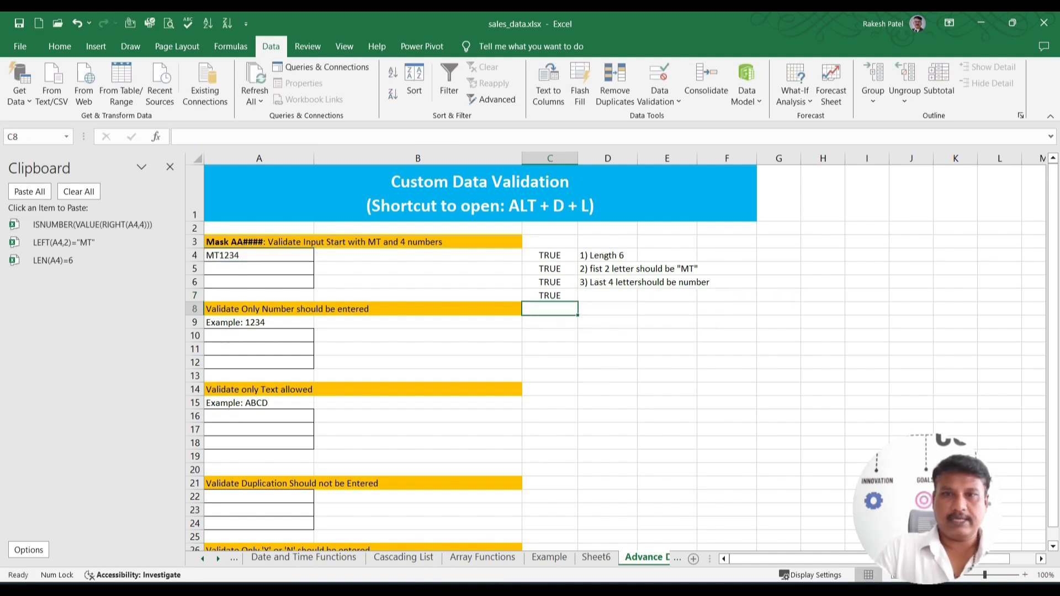
- Change the code in A4 to MX1234 to test the combined AND formula with a wrong prefix
key(Up)
key(Up)
key(Up)
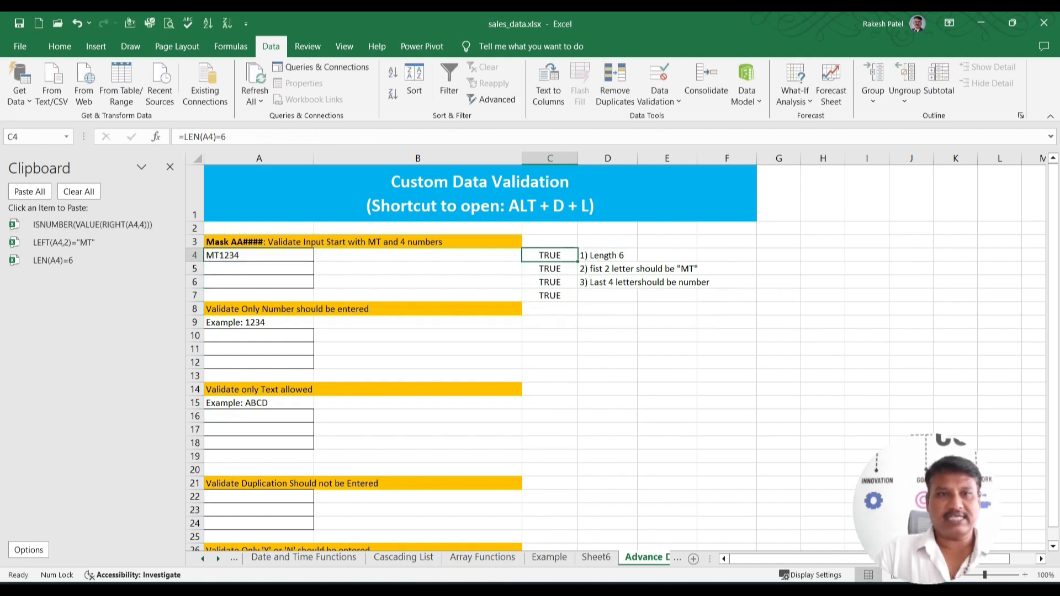
key(Left)
key(Left)
key(F2)
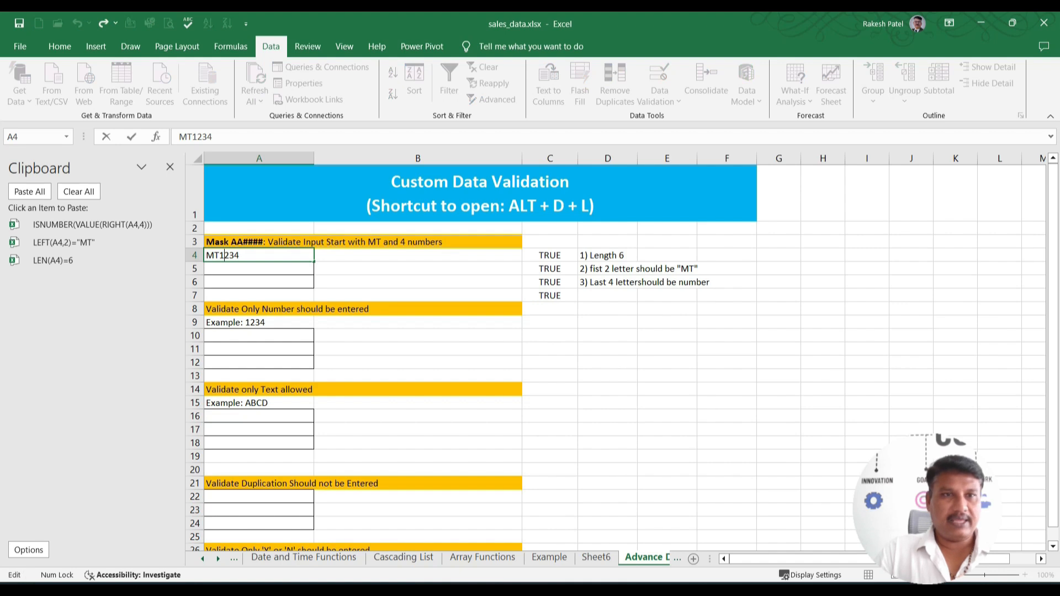
key(BackSpace)
text(X)
key(Return)
key(Up)
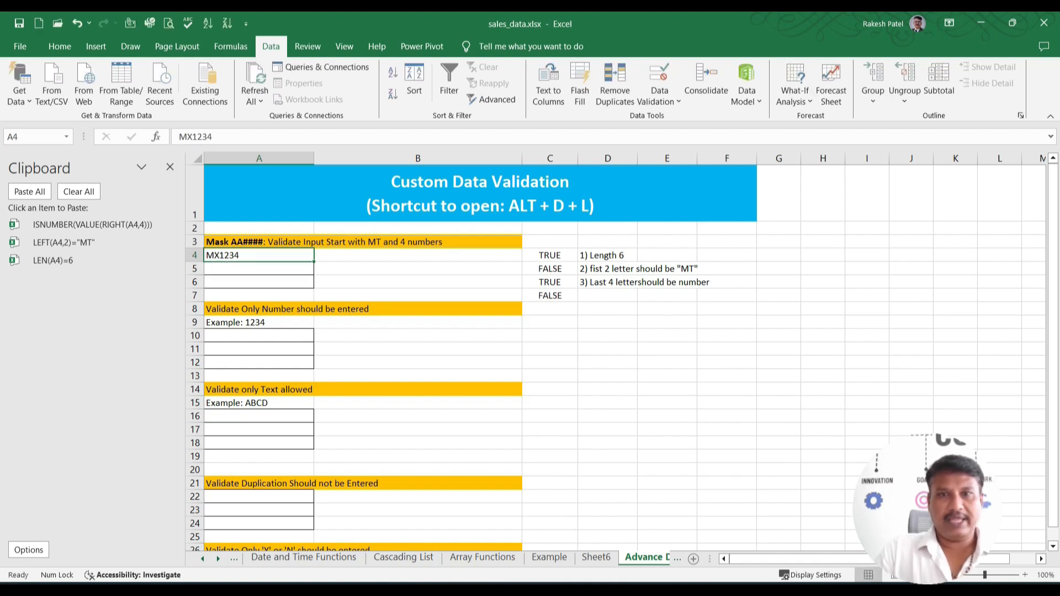
- Copy the complete AND formula text from C7, including its equals sign, and leave the cell unedited
key(Right)
key(Right)
key(Down)
key(Down)
key(Down)
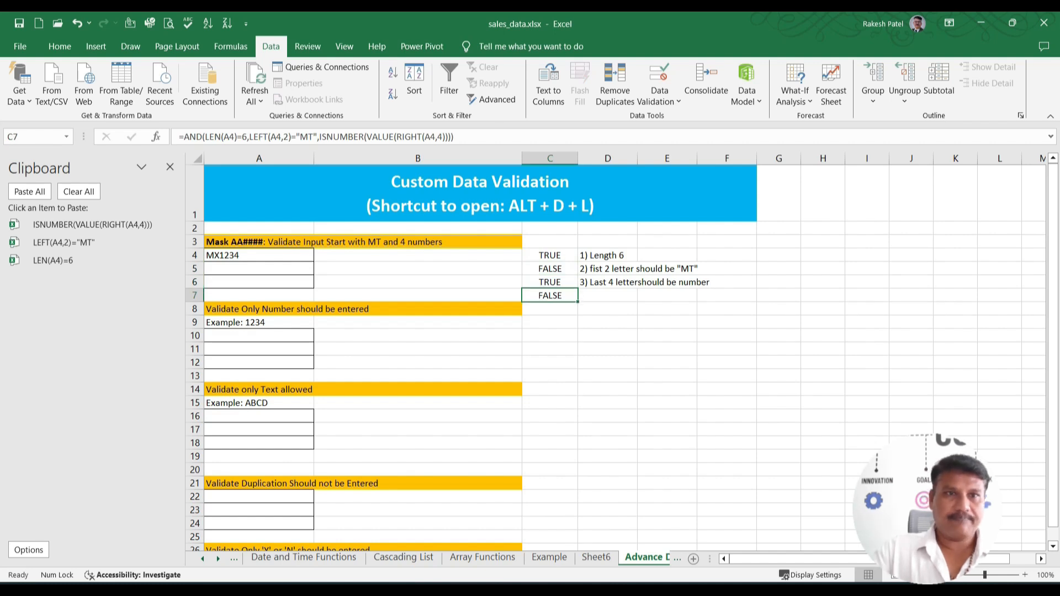
key(F2)
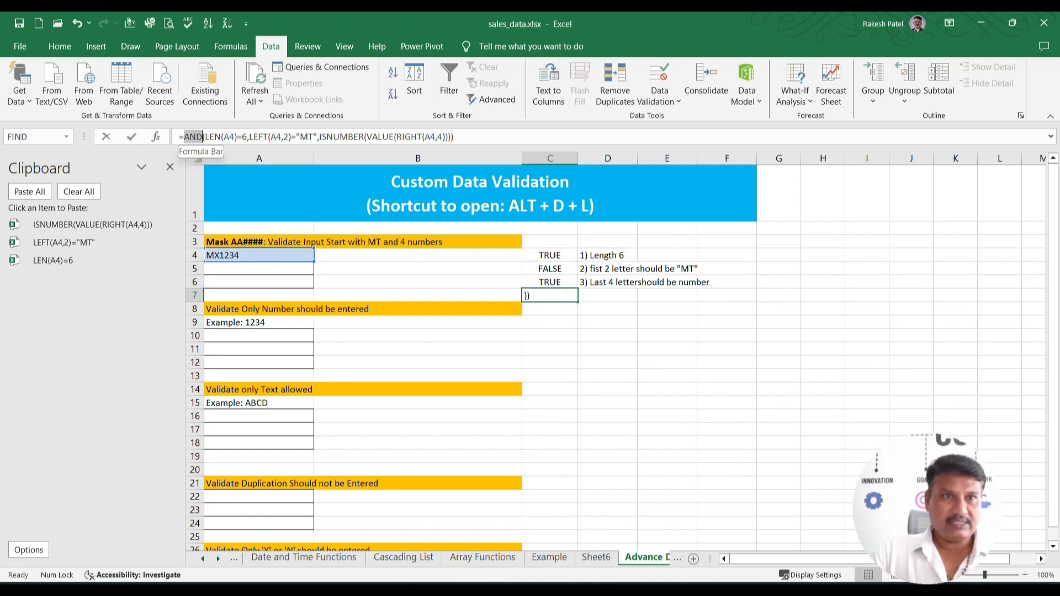
key(shift+Home)
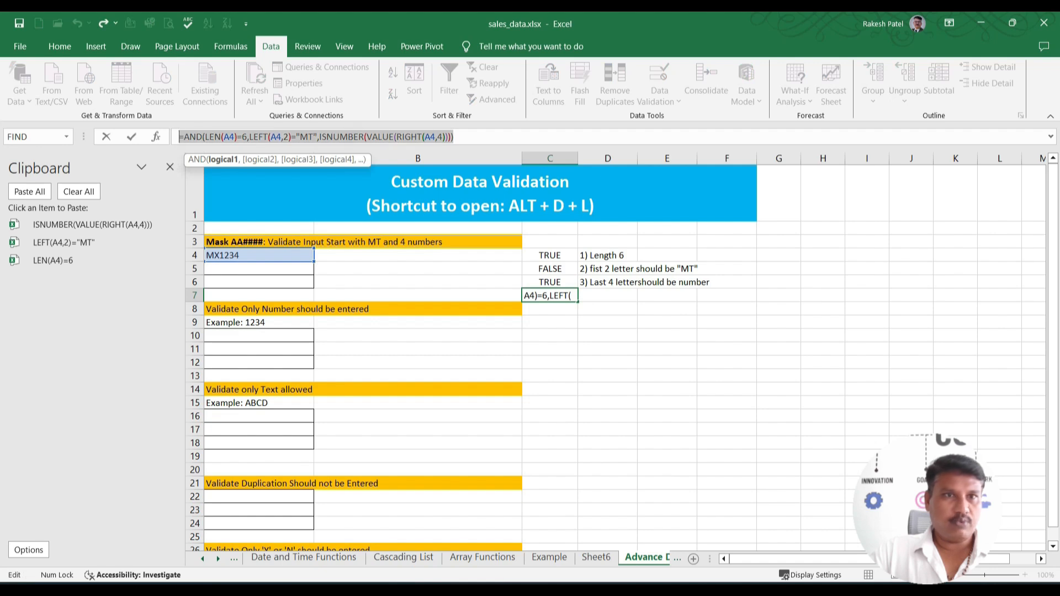
key(ctrl+c)
key(Escape)
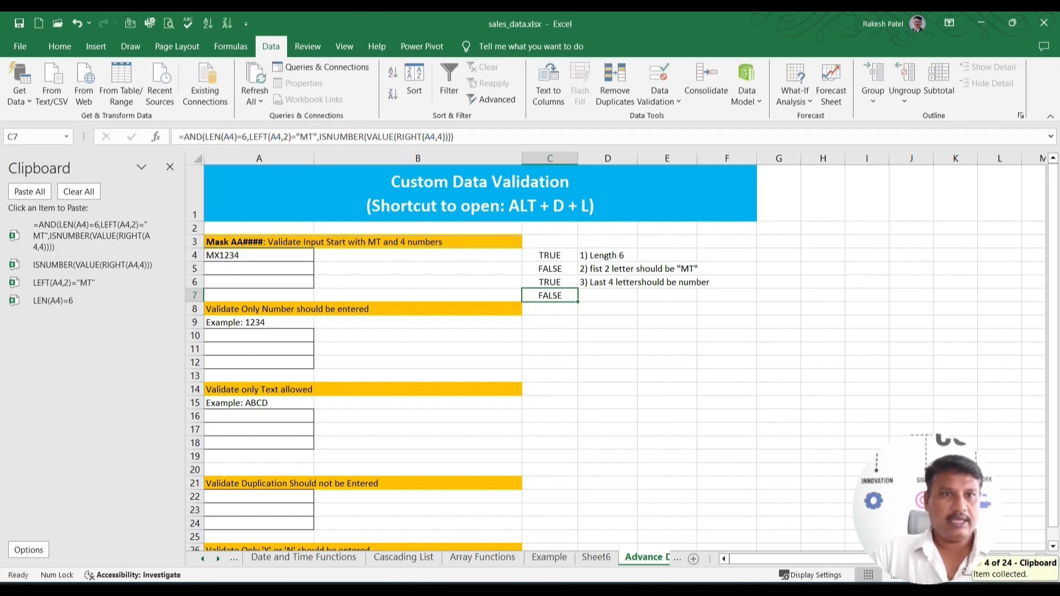
- Clear A4 and give it custom data validation with the copied formula =AND(LEN(A4)=6,LEFT(A4,2)="MT",ISNUMBER(VALUE(RIGHT(A4,4))))
click(259, 255)
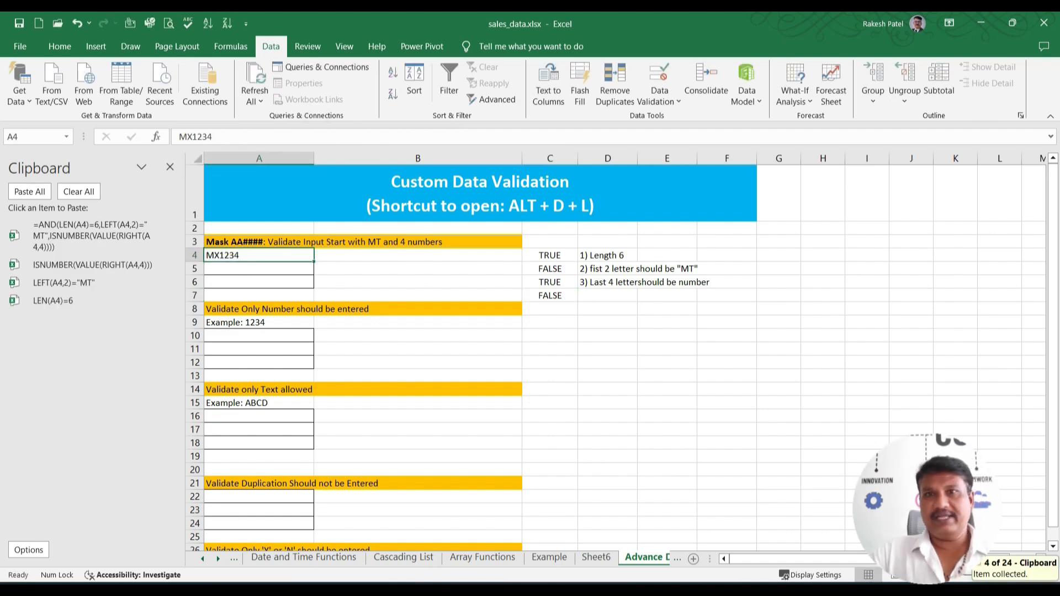
key(Delete)
click(659, 74)
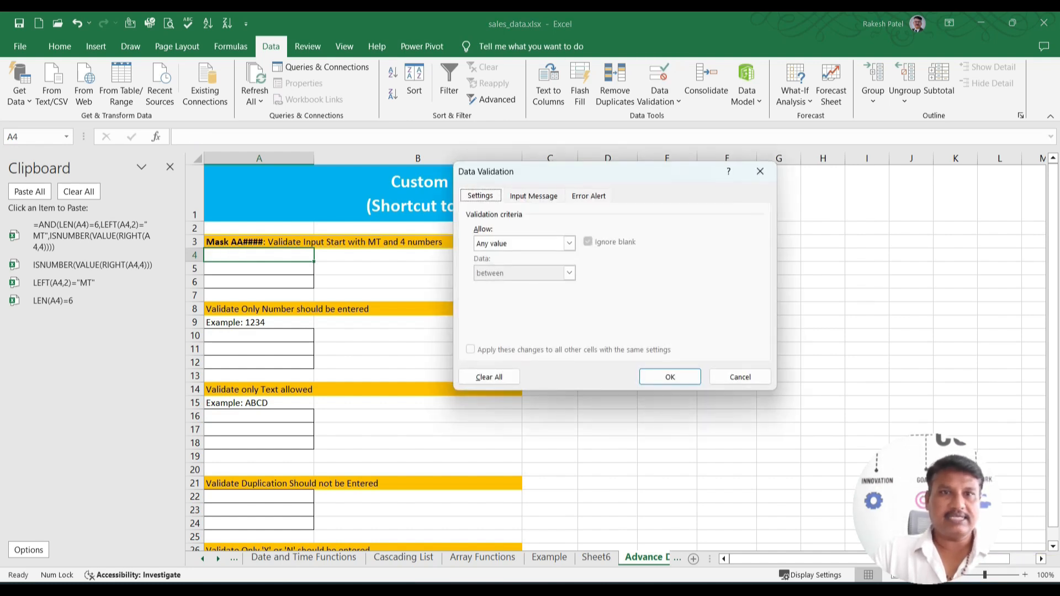
drag(634, 172, 654, 258)
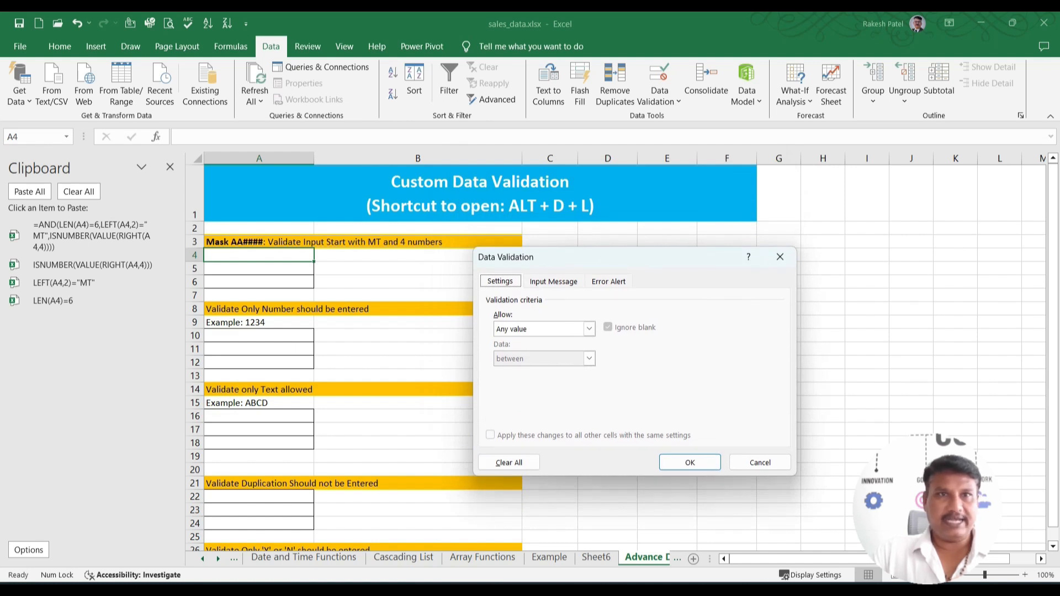
click(589, 329)
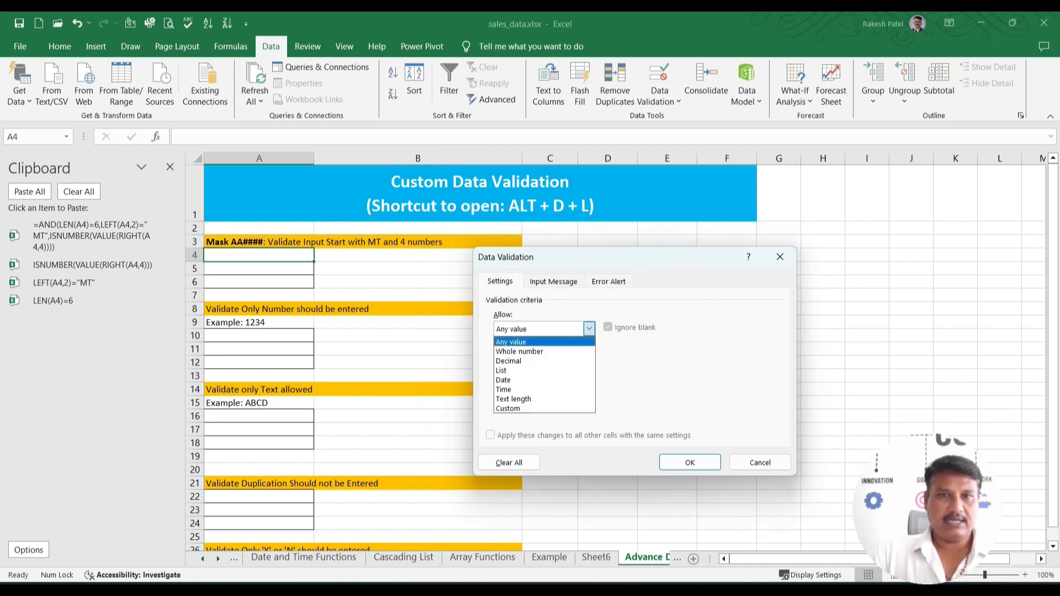
click(541, 409)
click(679, 388)
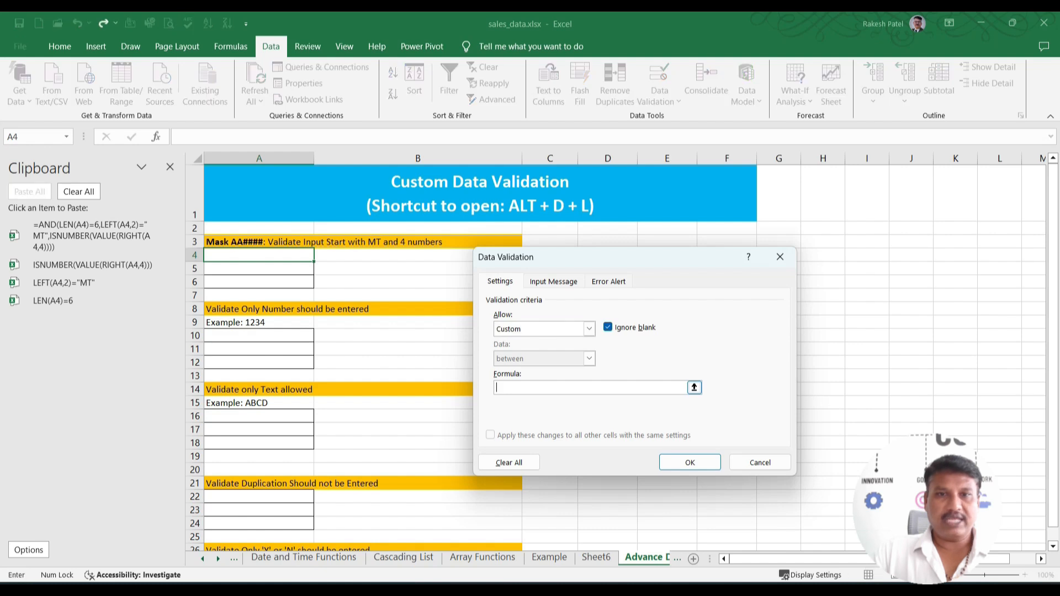
key(ctrl+v)
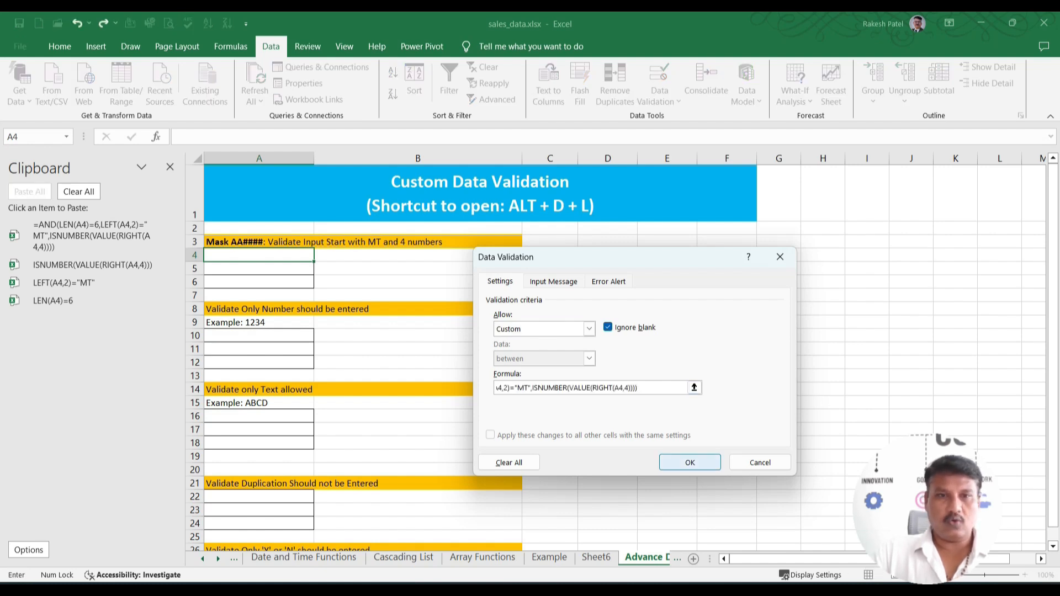
click(690, 462)
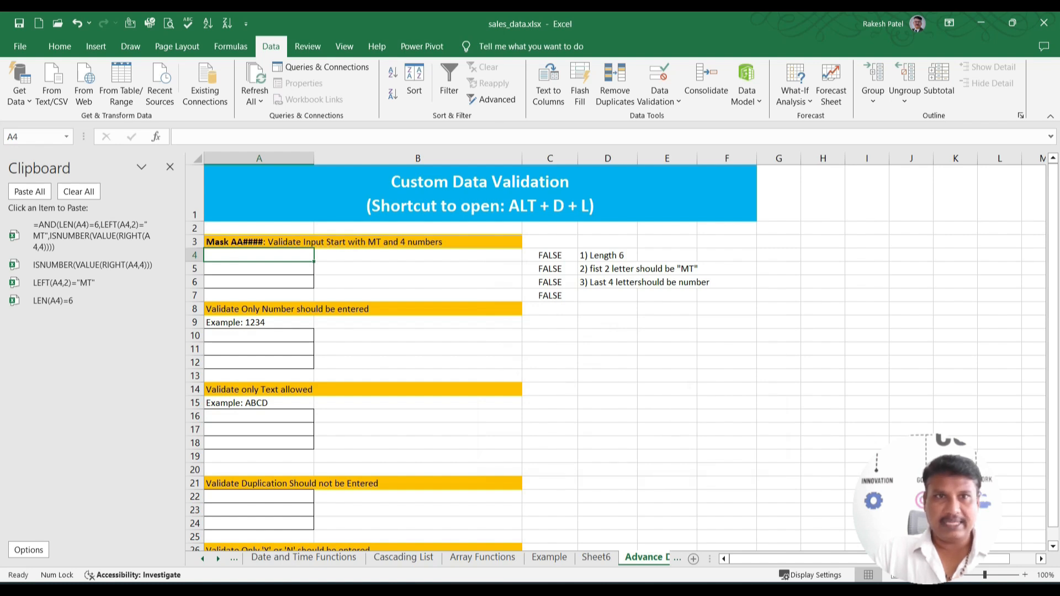
- Test the validation in A4 with the invalid text asfasdf, discard it, and enter the valid code MT1234
text(asfasdf)
key(Return)
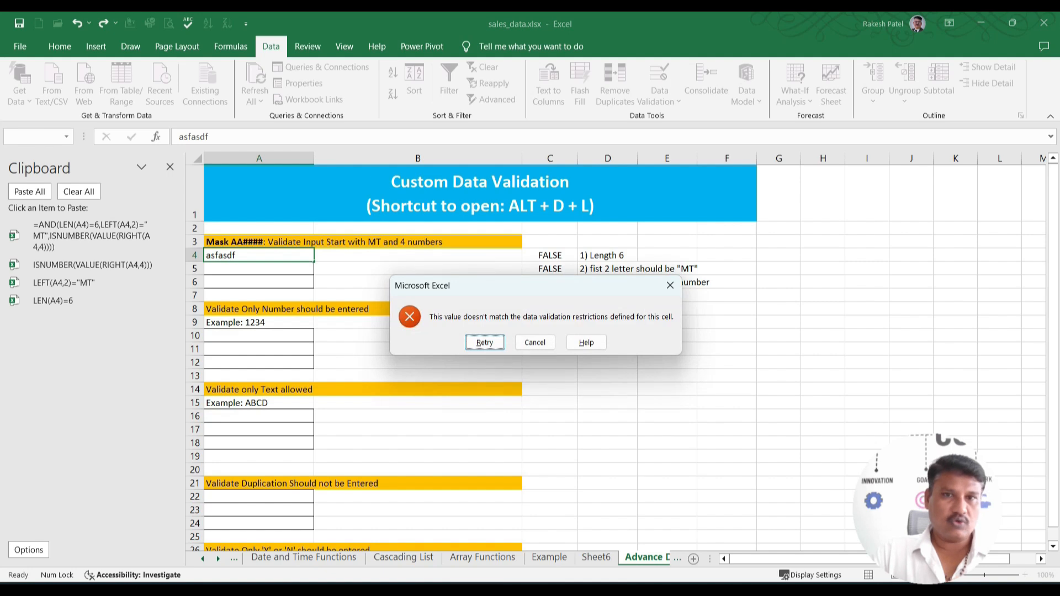
key(Escape)
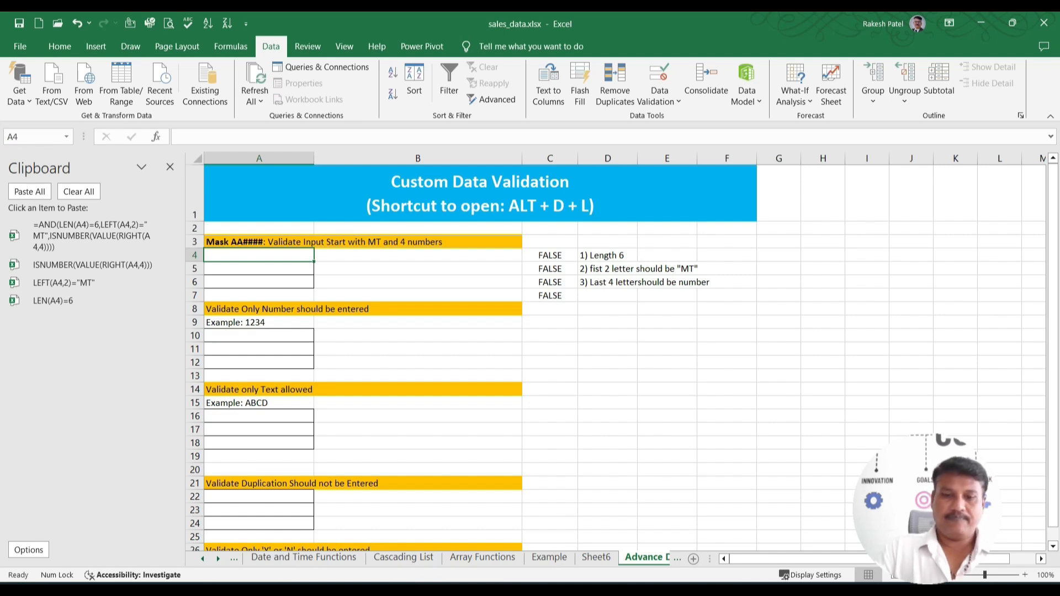
text(MT1234)
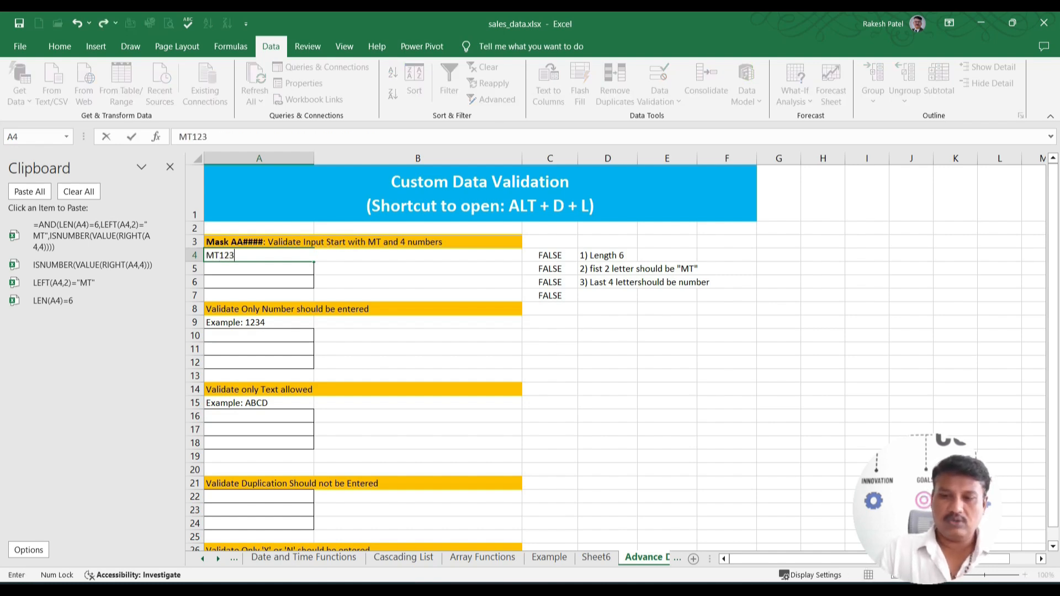
key(Return)
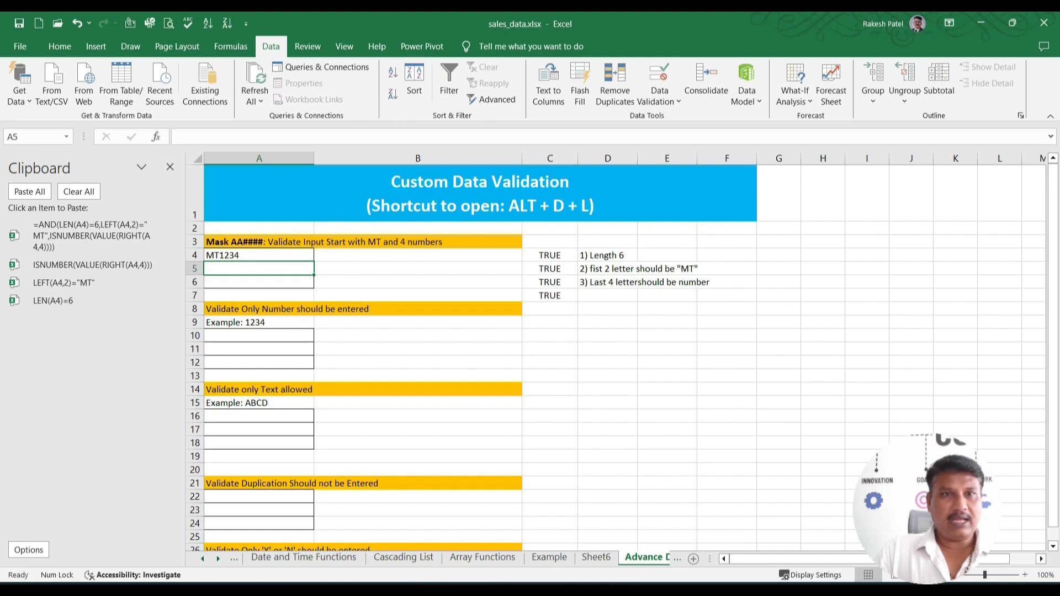
- Try to change the code in A4 to MT123a to test the four-number rule, and cancel the entry
key(Up)
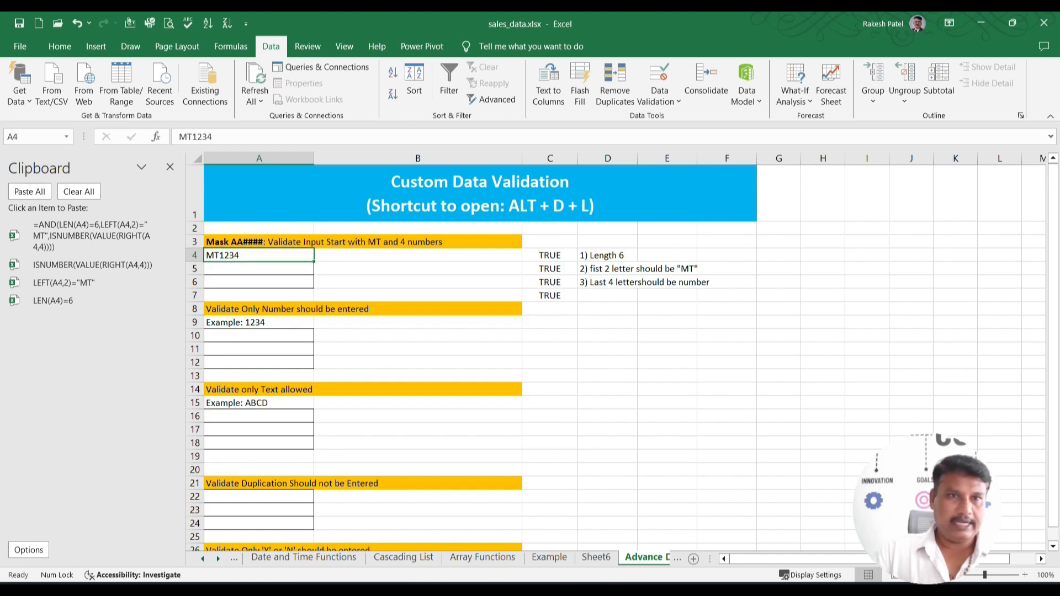
key(F2)
key(BackSpace)
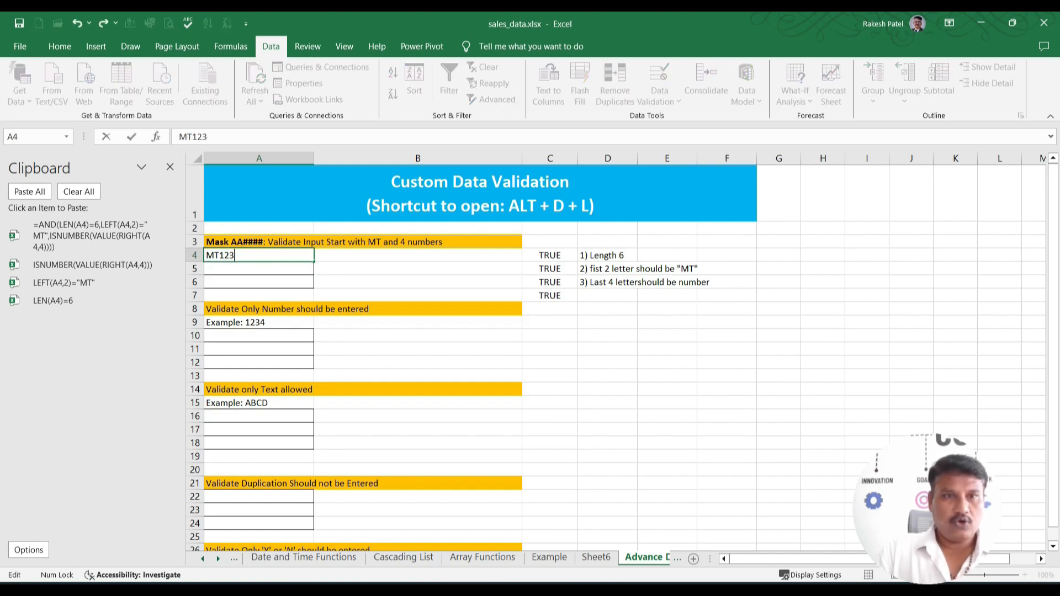
text(a)
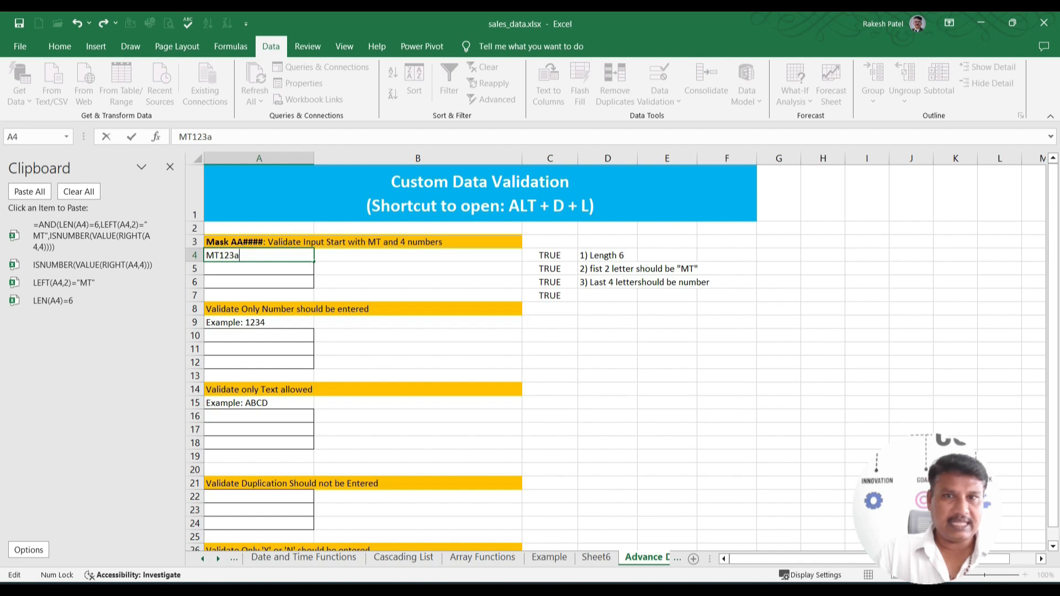
key(Return)
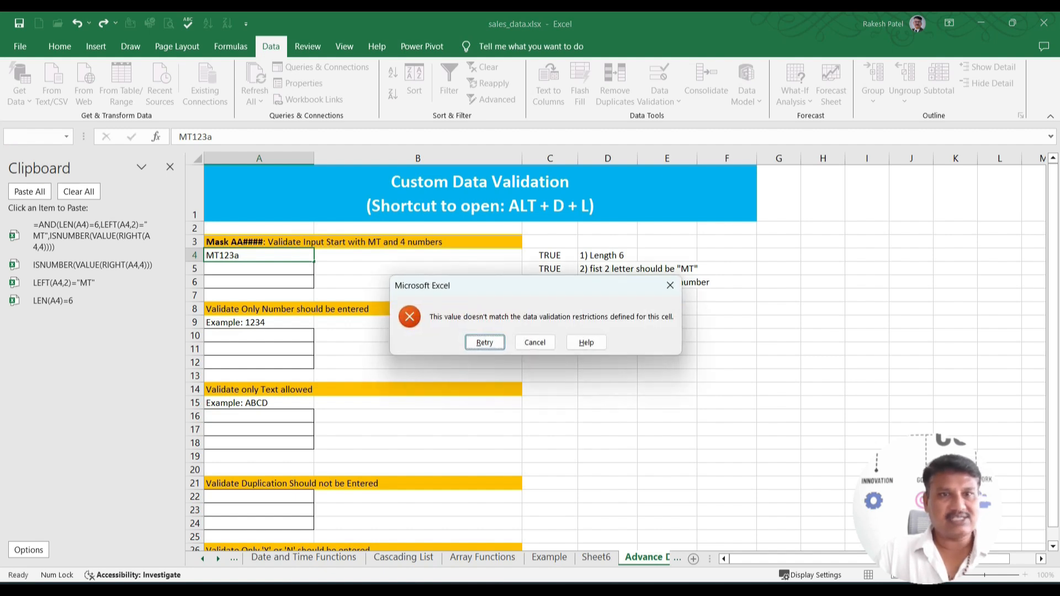
key(Escape)
- Try to replace the code in A4 with 1231234 to test the prefix and length rules, and cancel the entry
key(F2)
key(BackSpace)
key(BackSpace)
text(123)
key(Return)
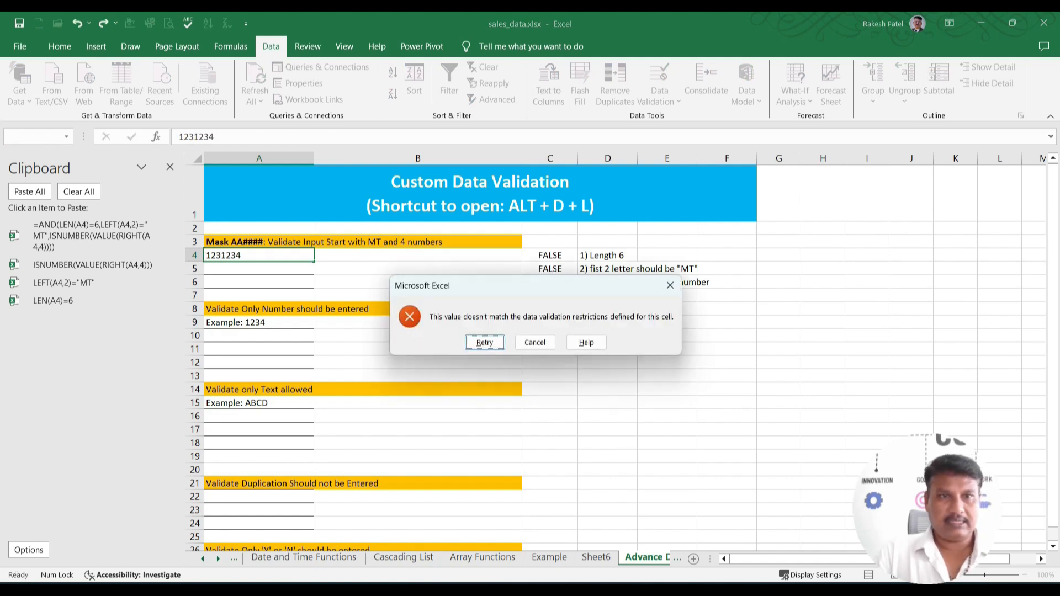
key(Escape)
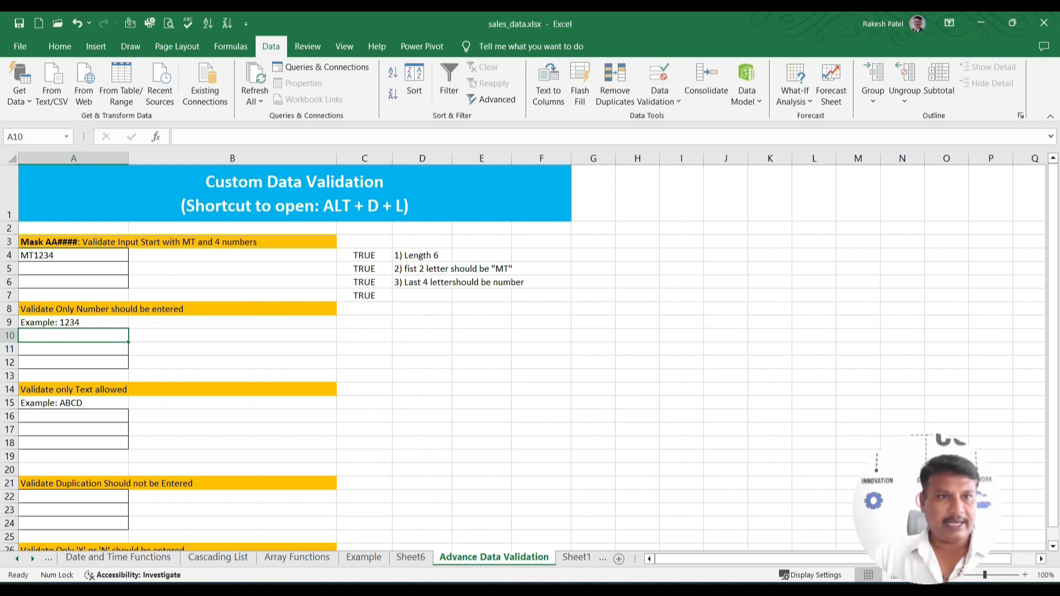
- Enter the number check =ISNUMBER(A10) in C10, beside the number-only section
click(364, 336)
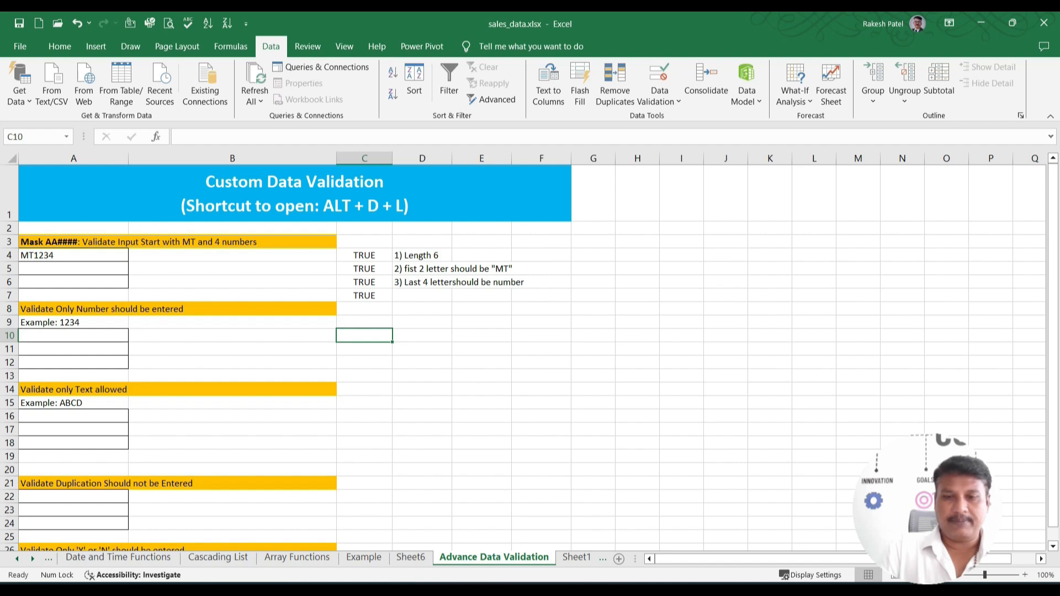
text(=isnu)
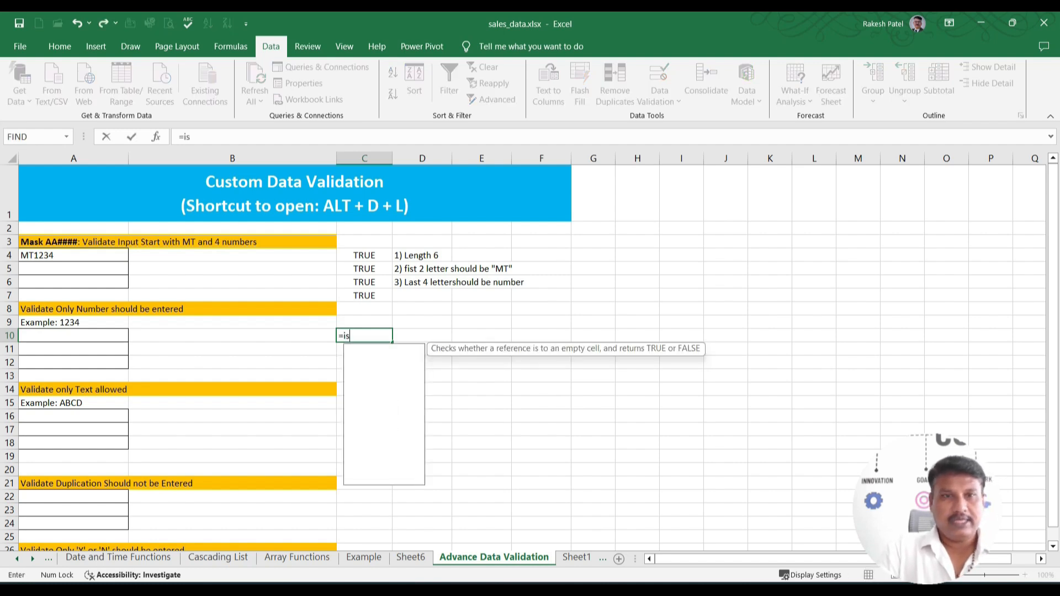
key(Tab)
key(Left)
key(Left)
text())
key(Return)
- Test the number check in C10 by entering asdfasd and 1234 in A10, and clear A10 again
key(Up)
key(Left)
key(Left)
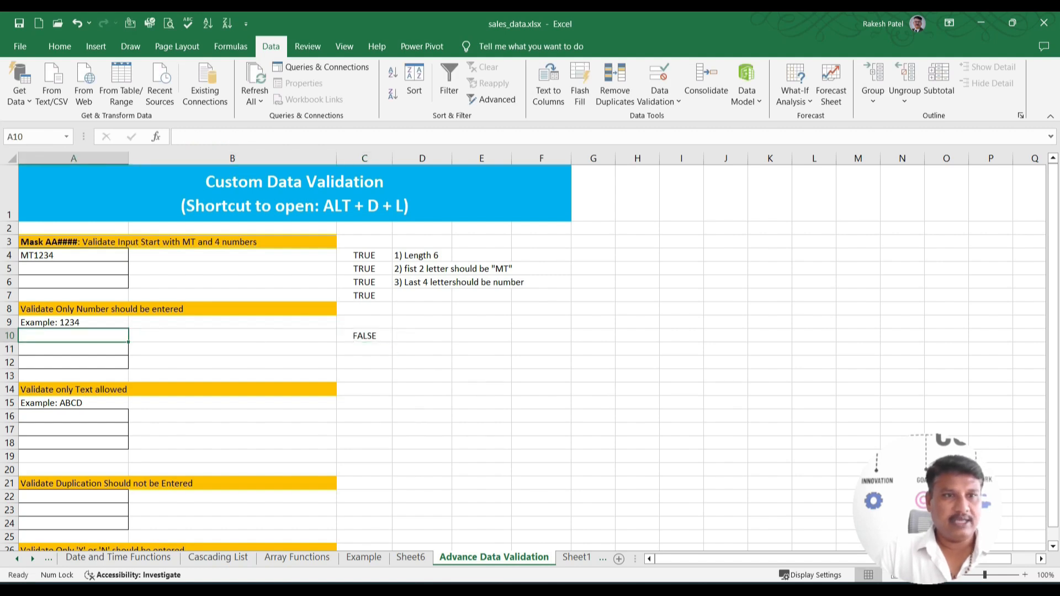
text(asdfasd)
key(Return)
key(Up)
text(1234)
key(Return)
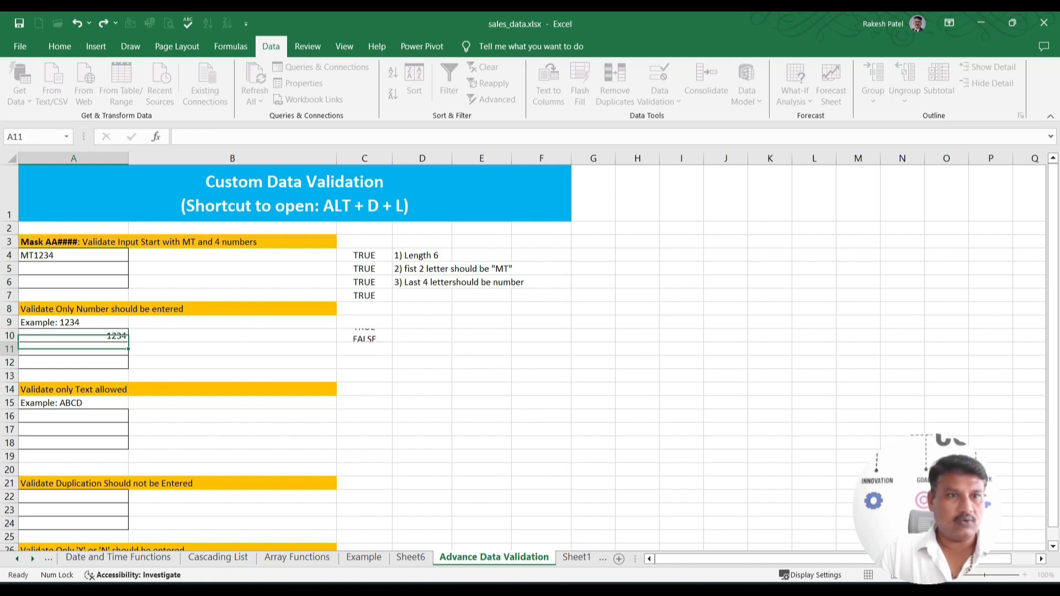
key(Up)
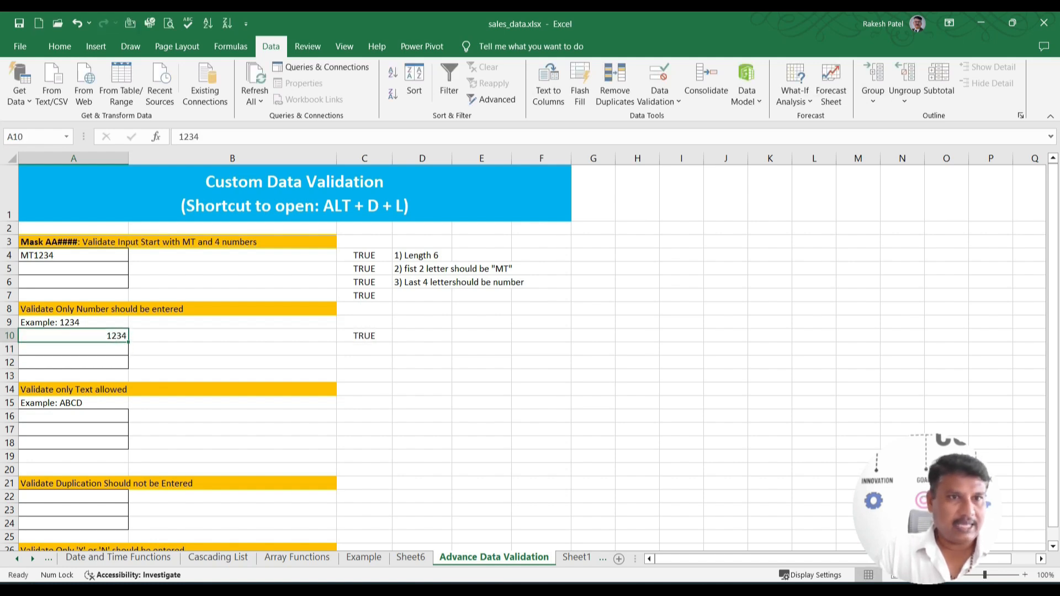
key(Delete)
- Copy the complete formula text =ISNUMBER(A10) from C10, leaving the cell unedited
key(Right)
key(Right)
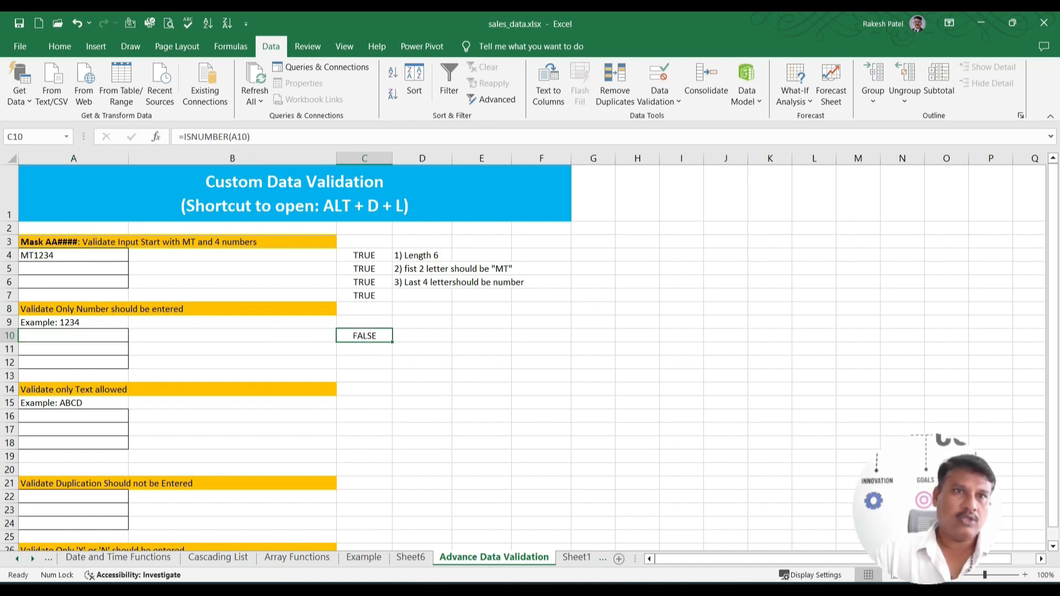
key(F2)
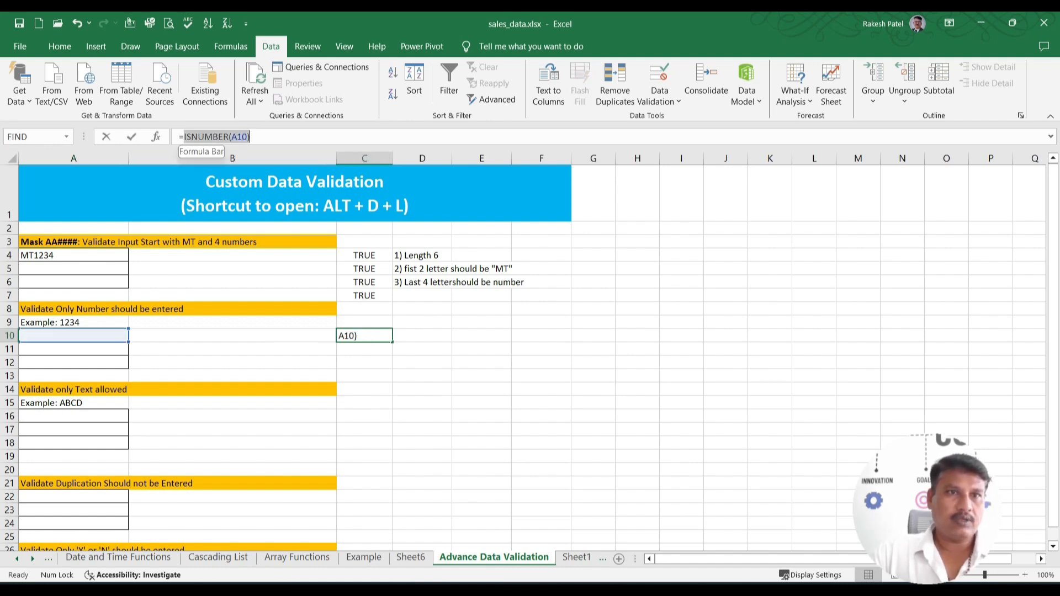
key(ctrl+shift+Home)
key(ctrl+c)
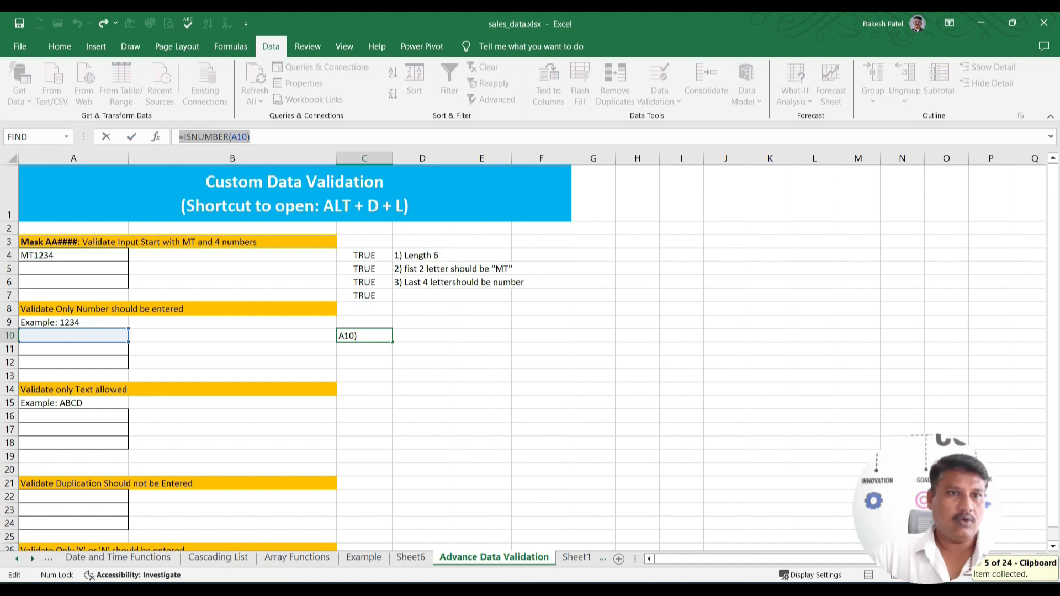
key(Escape)
- Apply custom data validation to A10 using the copied formula =ISNUMBER(A10)
key(Home)
click(660, 83)
click(590, 329)
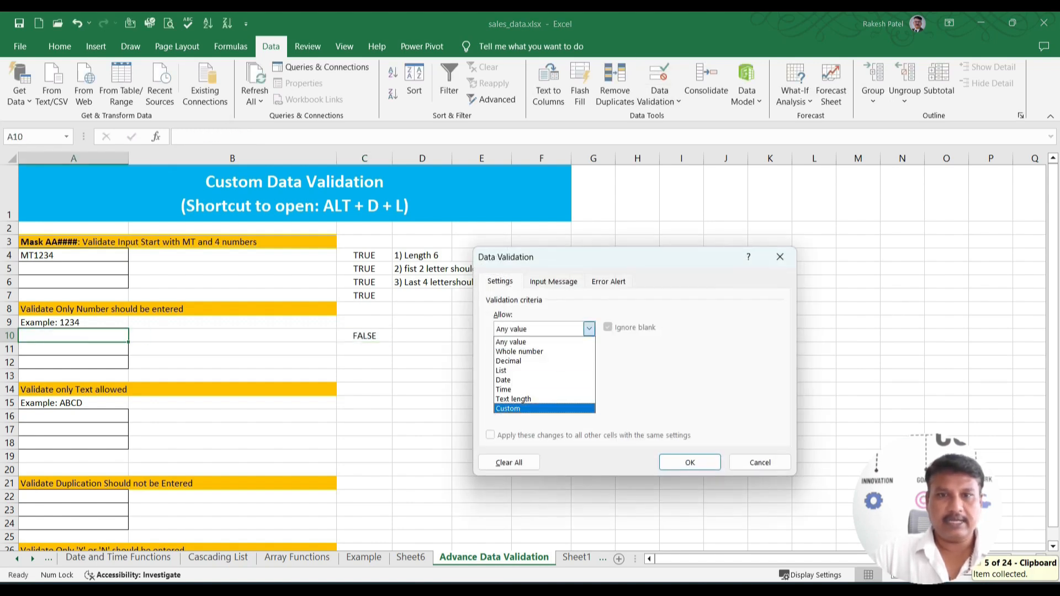
click(519, 408)
click(579, 387)
key(ctrl+v)
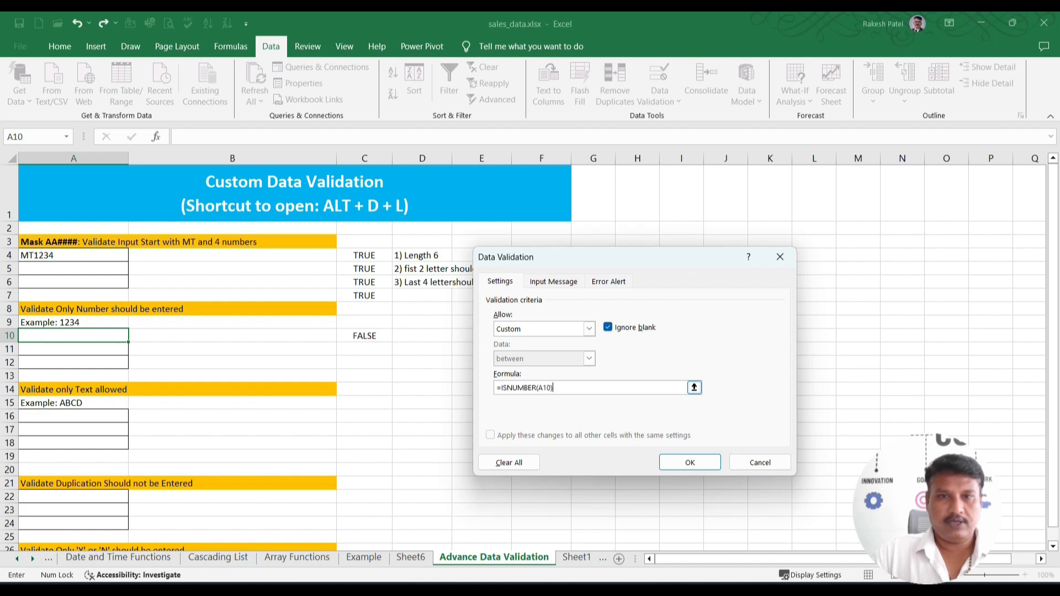
key(Return)
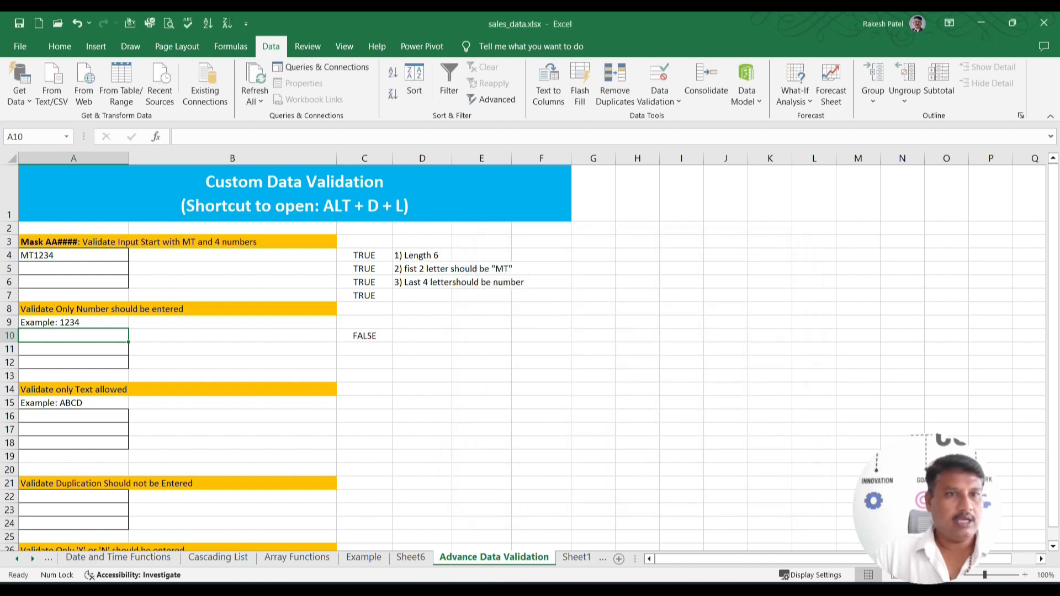
- Enter 1234 in A10, try to replace it with asbc4 to test the number-only validation, and cancel that entry
text(1234)
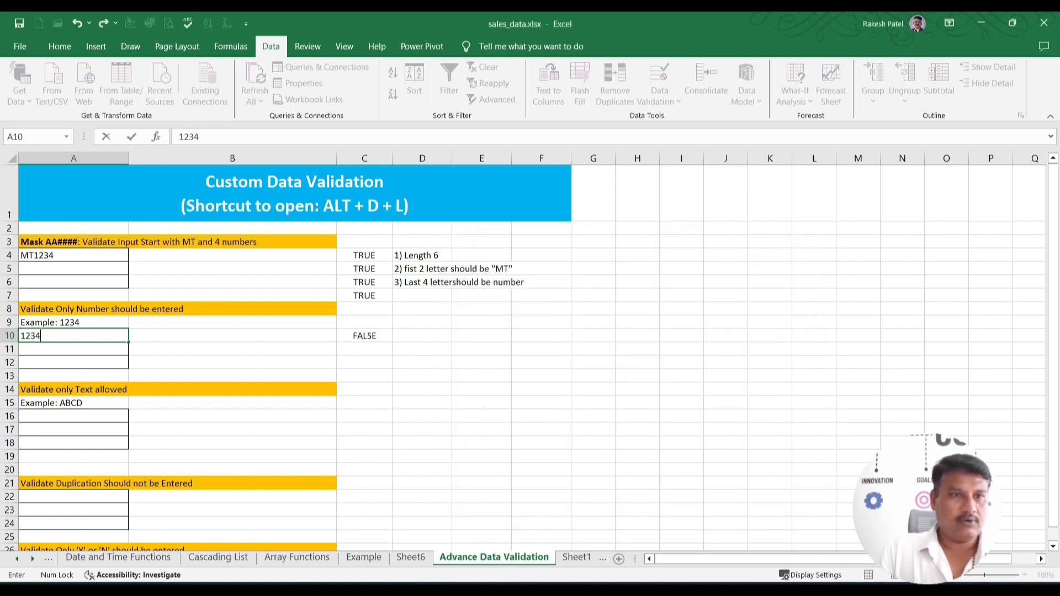
key(Return)
key(Up)
text(asbc4)
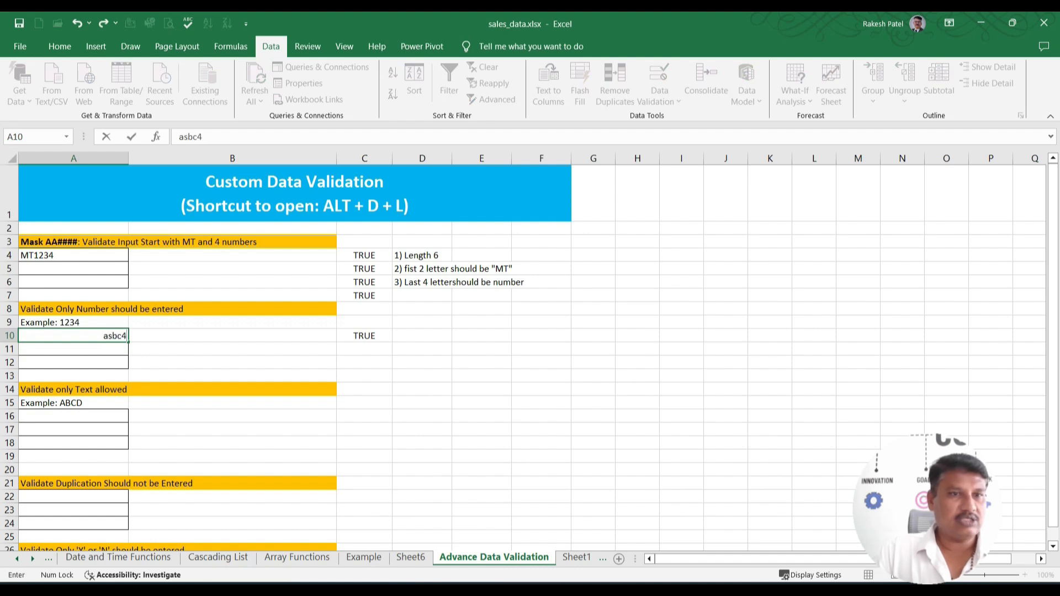
key(Return)
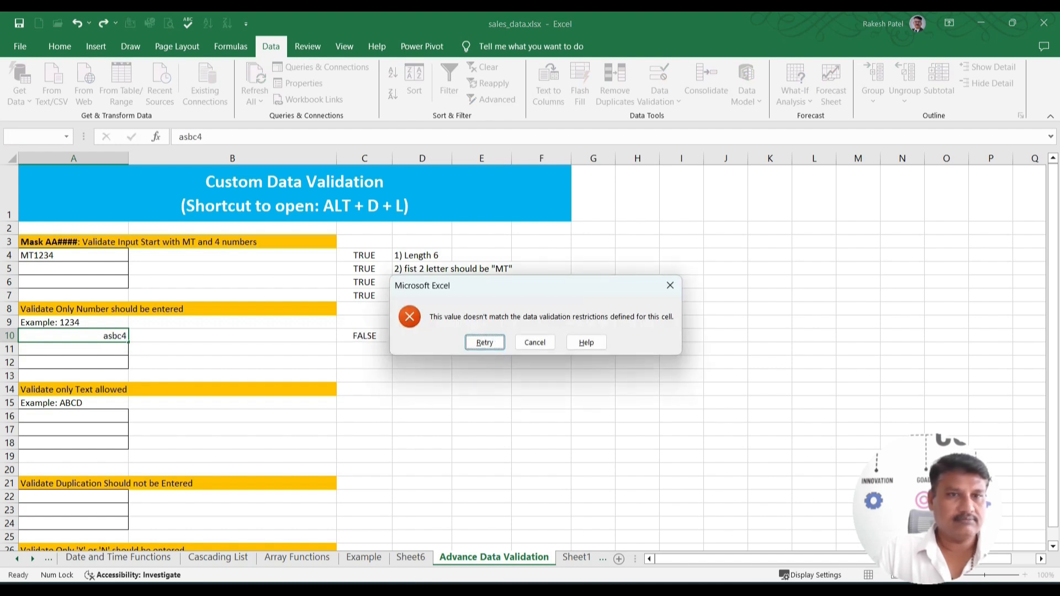
key(Return)
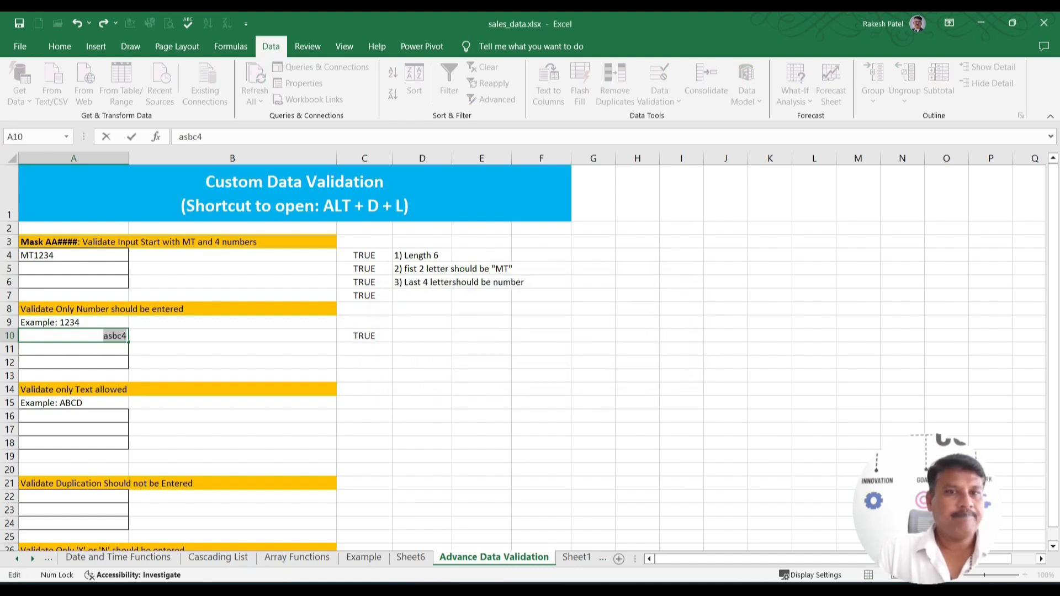
key(Escape)
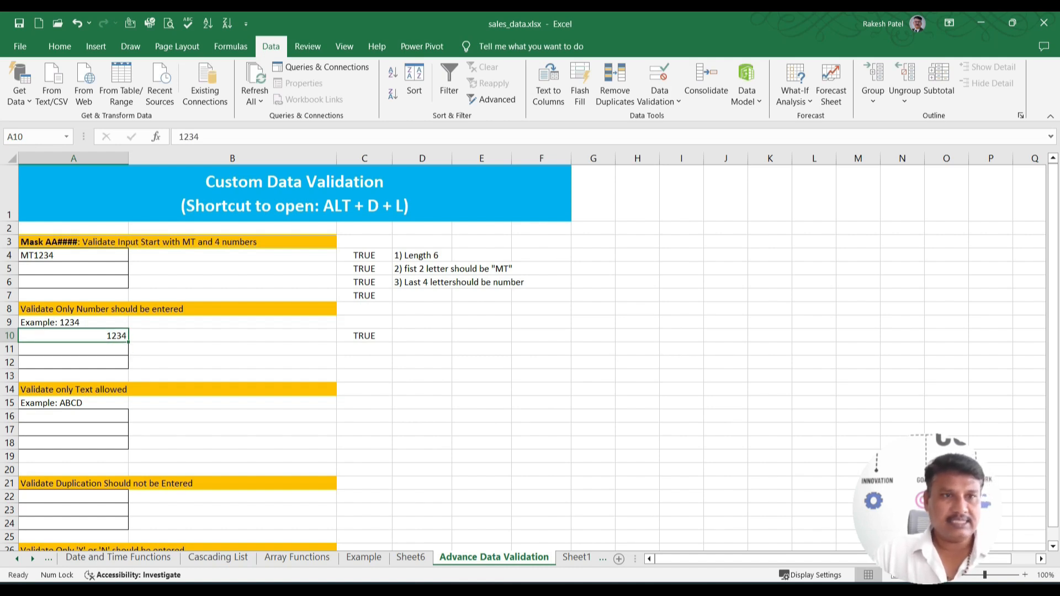
- Enter the text check formula =ISTEXT(A16) in C16
click(73, 417)
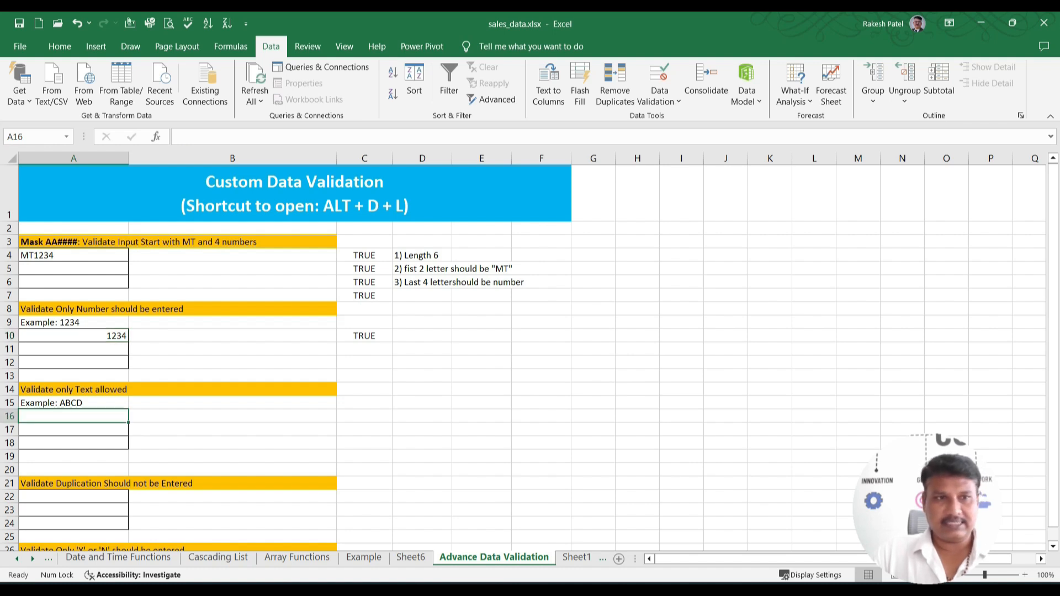
click(364, 416)
text(=)
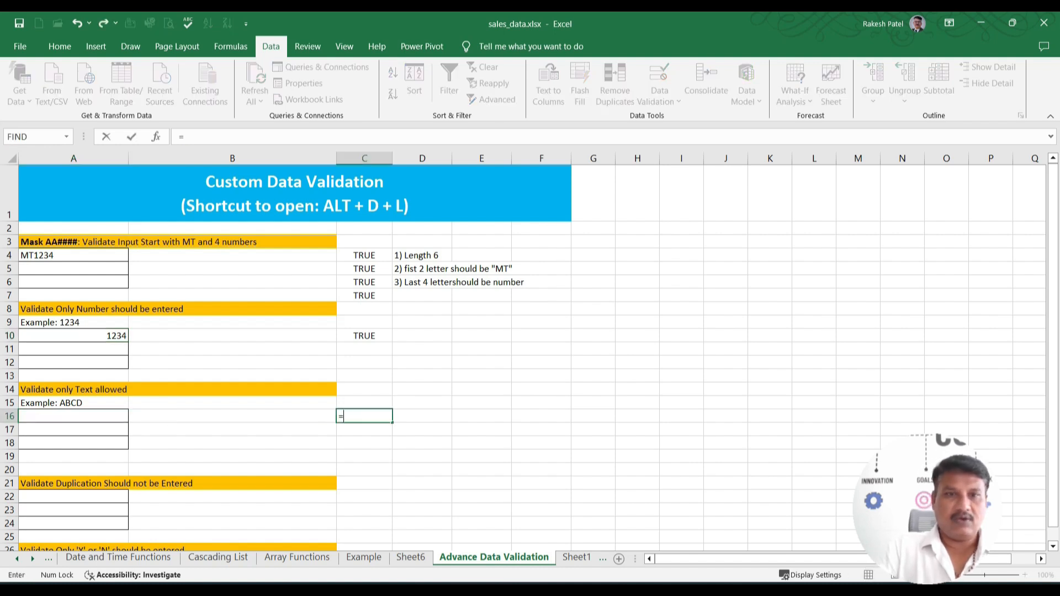
text(ist)
key(Tab)
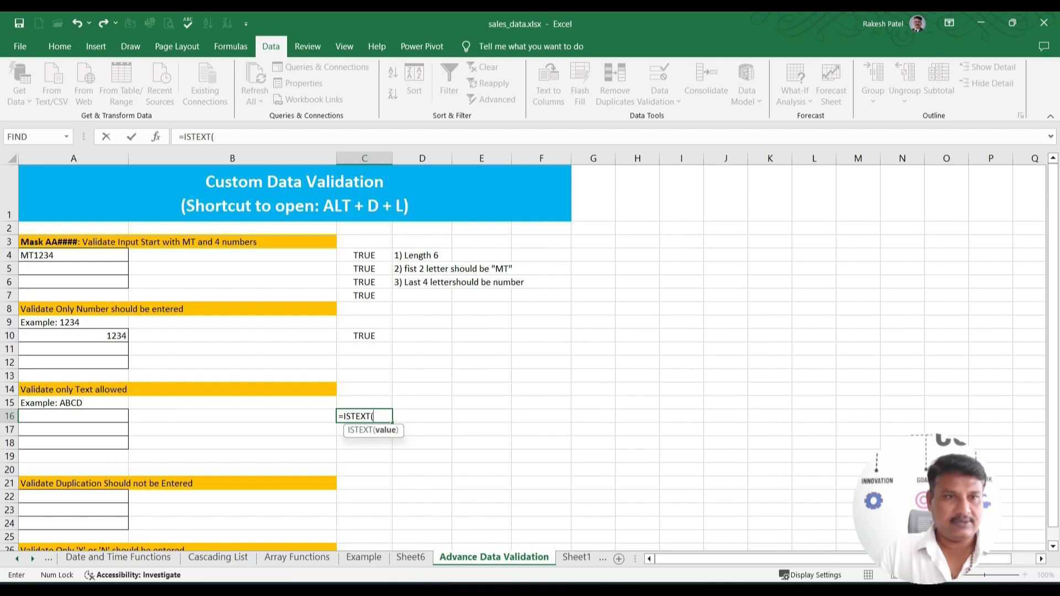
key(Left)
key(Left)
text())
key(Return)
key(Up)
- Test the text check in C16 by entering abc, 1234 and A123 in A16 one after another
click(73, 416)
text(abc)
key(Return)
key(Up)
text(1234)
key(Return)
key(Up)
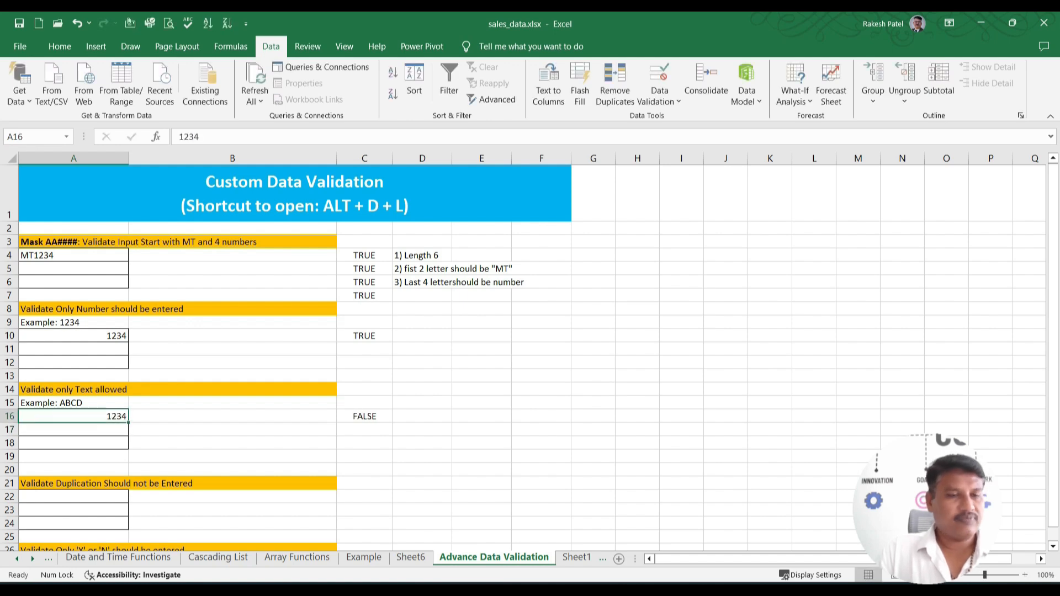
text(A)
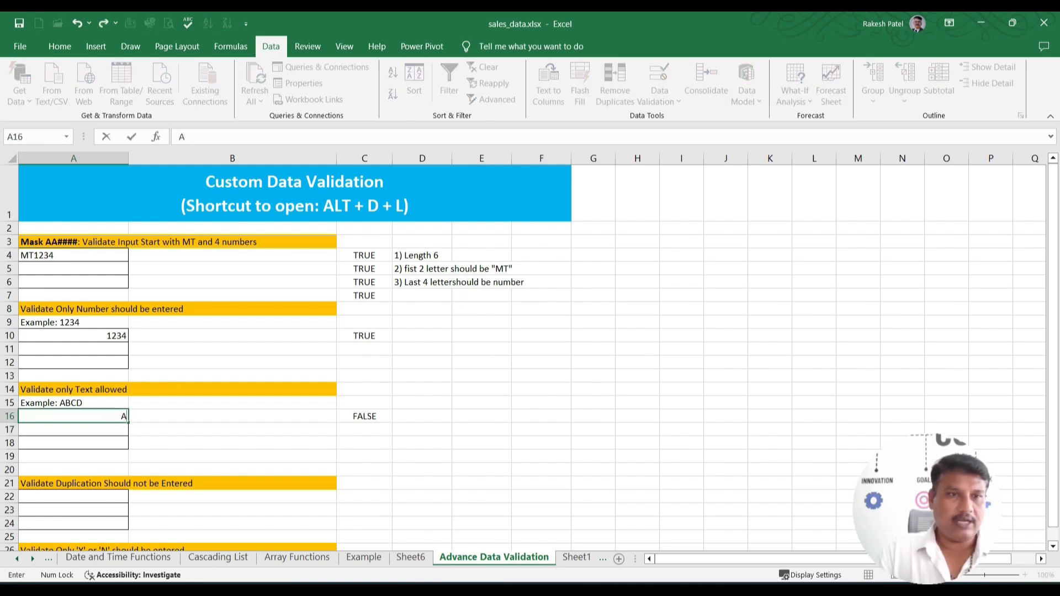
text(123)
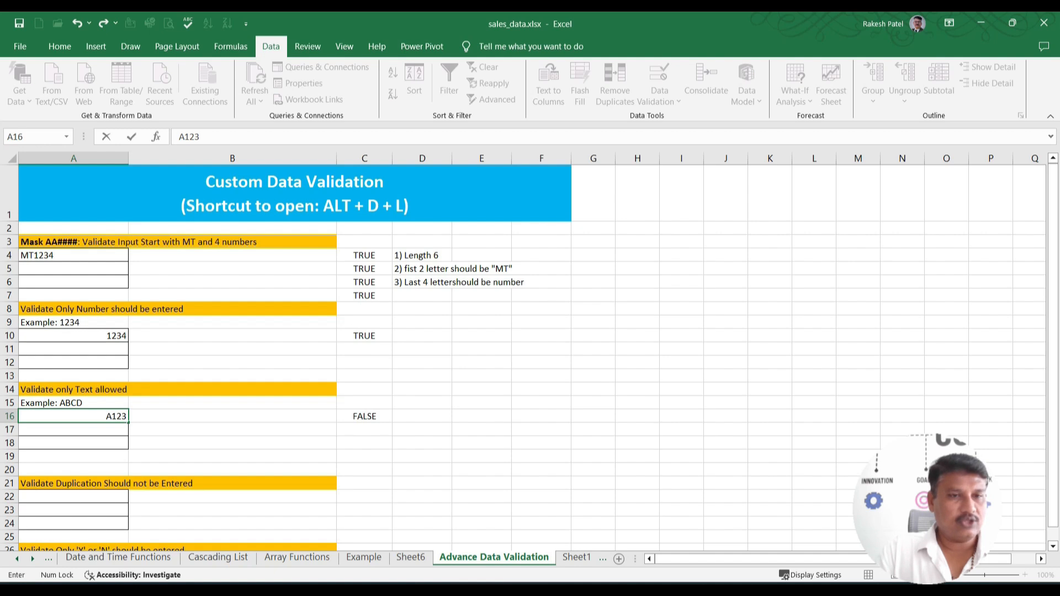
key(Return)
key(Up)
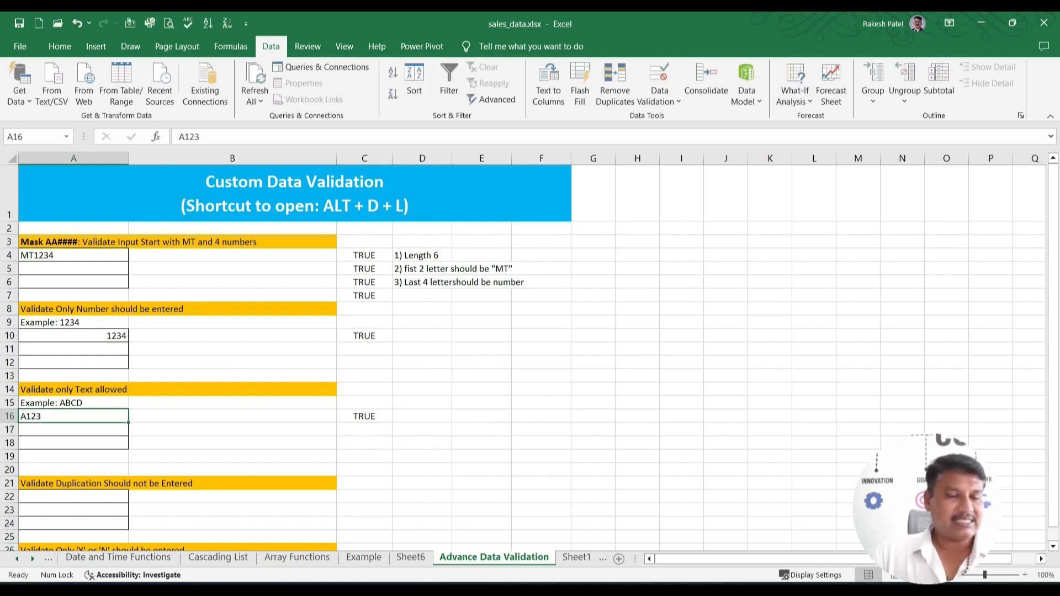
- Change the A16 entry to 123a to test the text check with a value starting with digits
double_click(31, 416)
double_click(30, 417)
text(1)
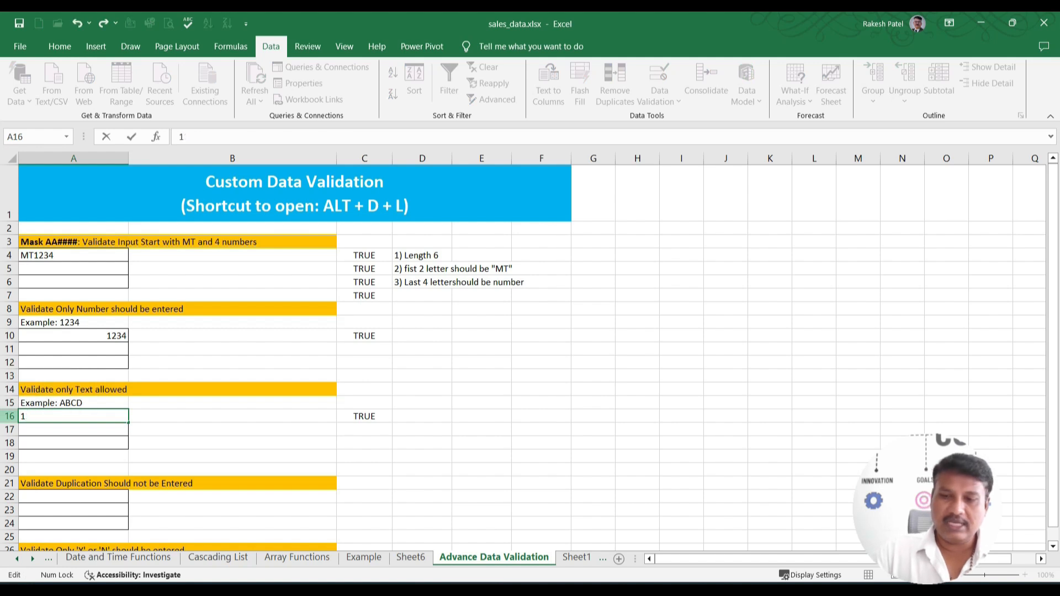
text(23a)
key(Return)
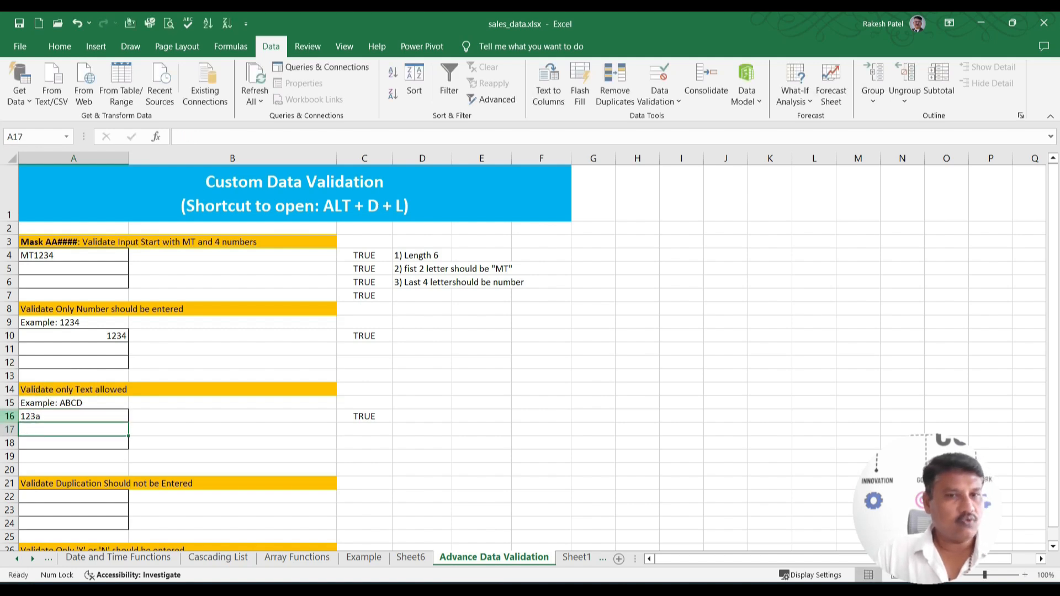
click(73, 416)
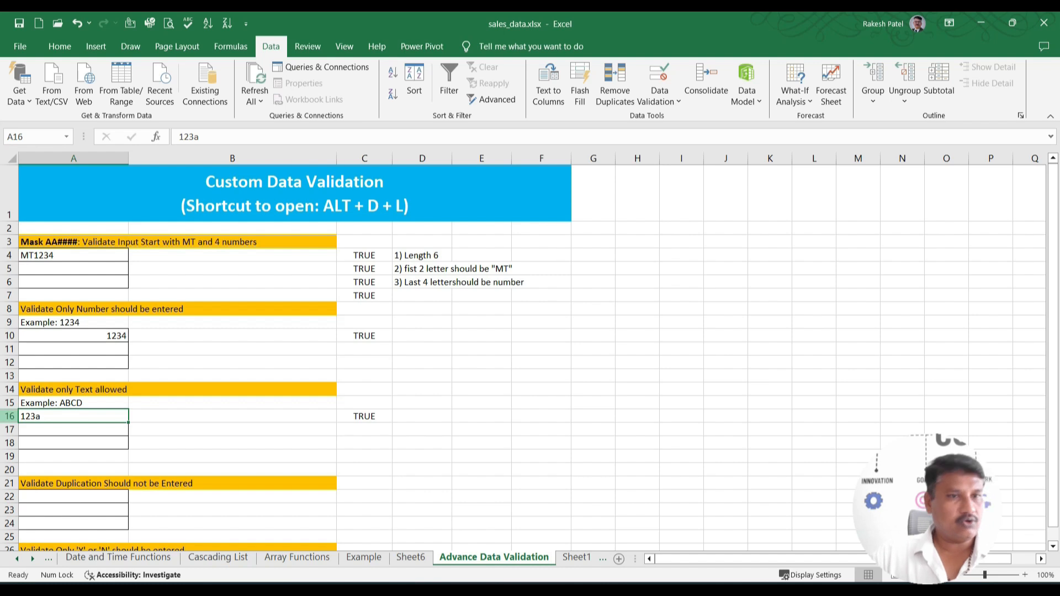
- Copy the complete formula text =ISTEXT(A16) from C16, leaving the cell unedited
click(365, 416)
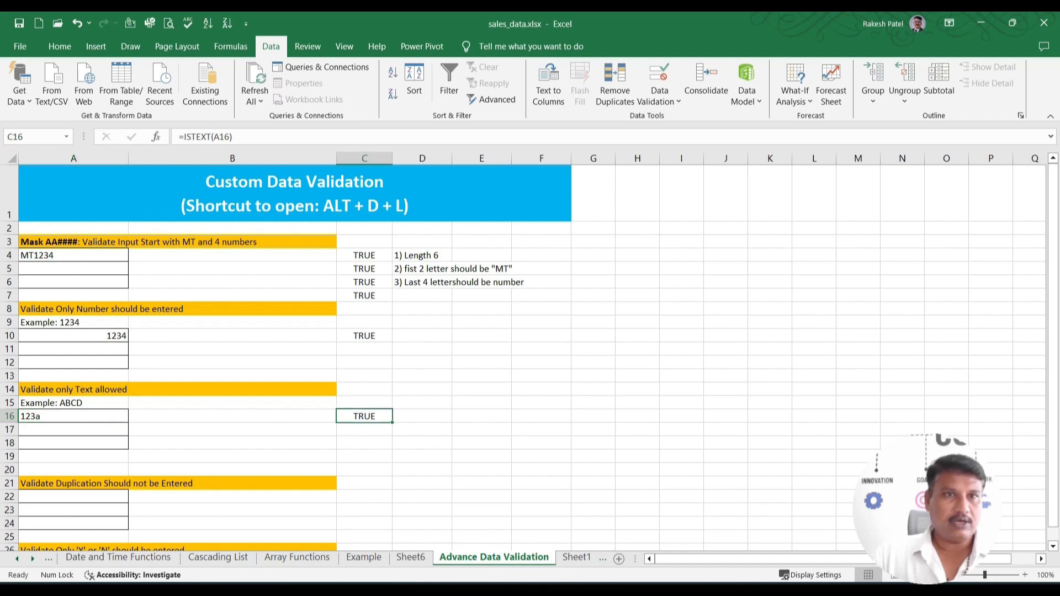
key(F2)
key(shift+Home)
key(ctrl+c)
key(Escape)
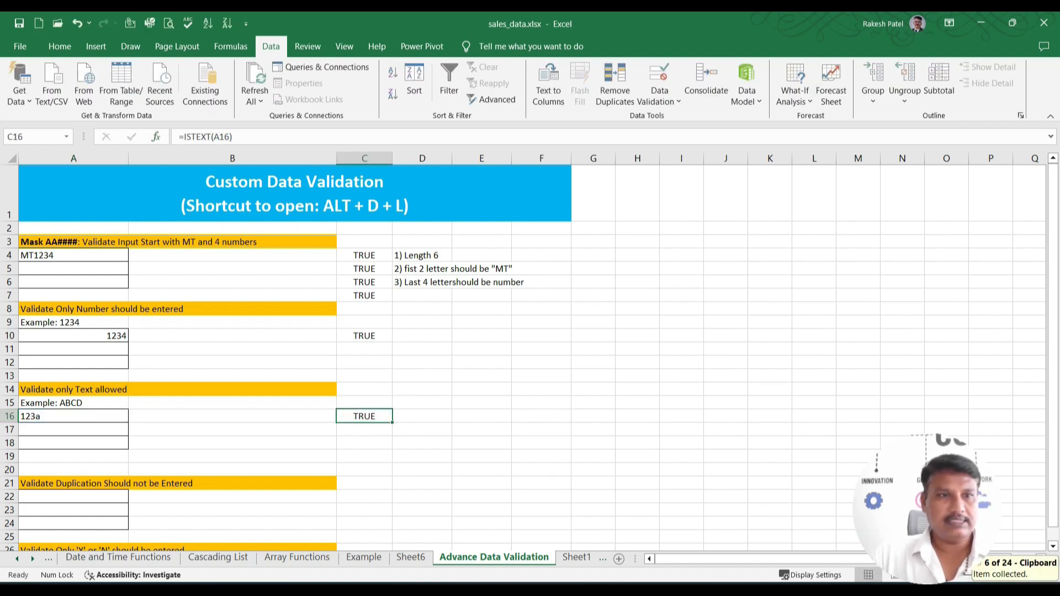
- Apply custom data validation to A16 using the copied formula =ISTEXT(A16)
click(73, 416)
click(659, 75)
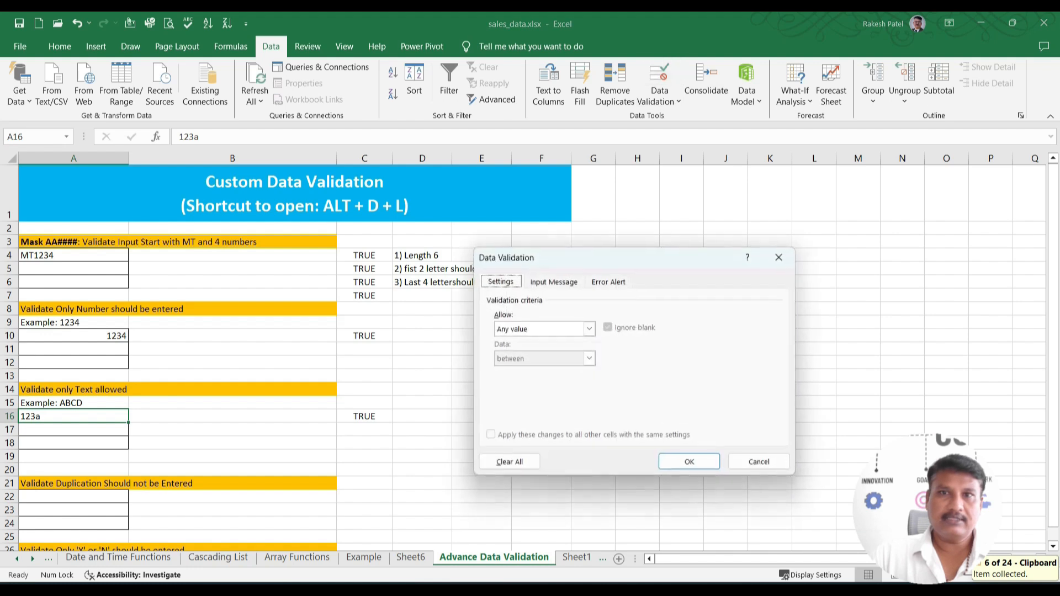
click(589, 329)
click(539, 408)
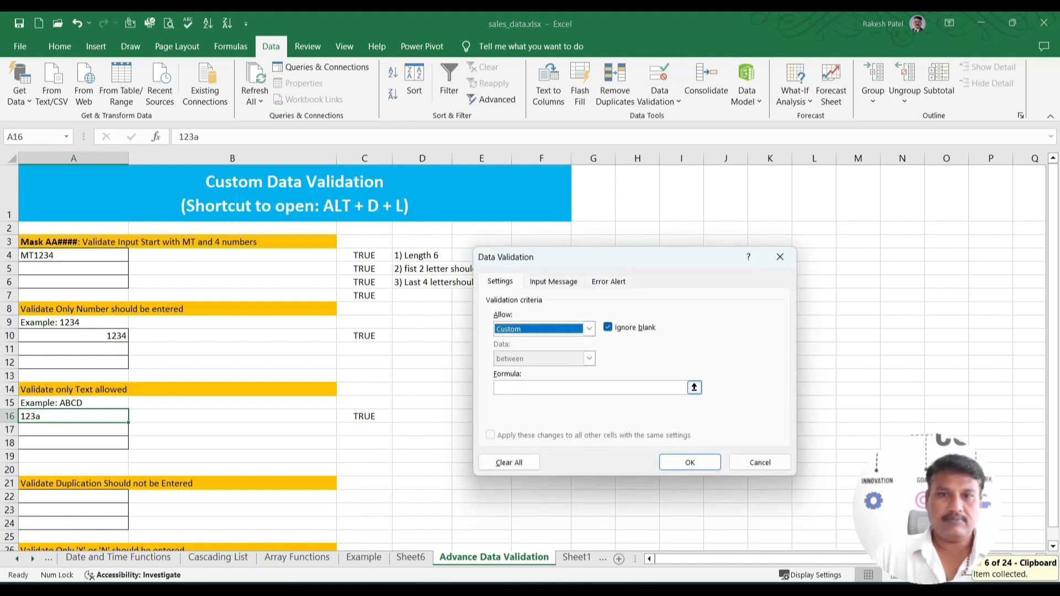
key(ctrl+v)
click(690, 463)
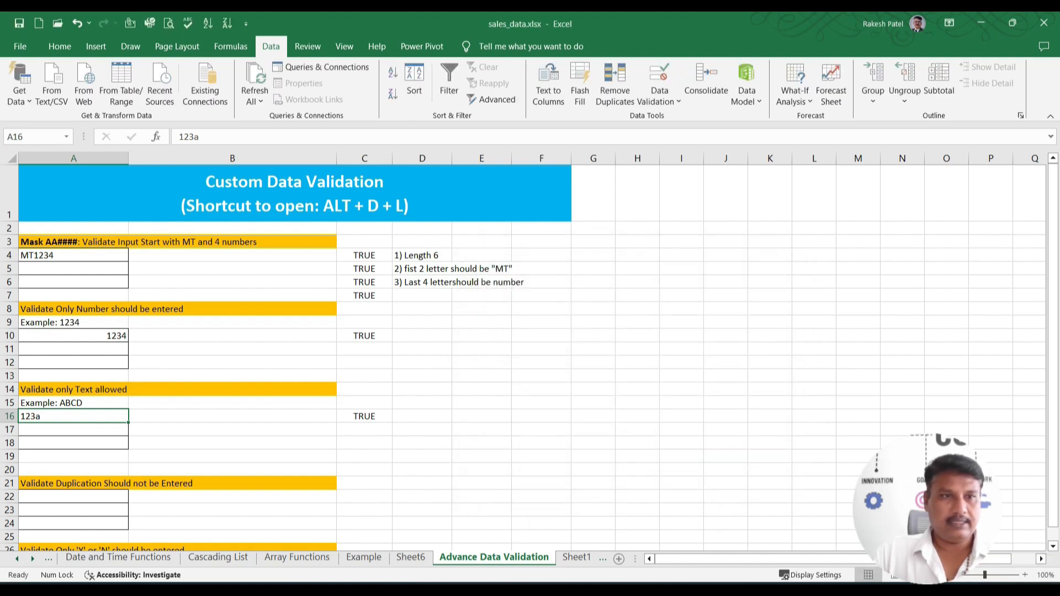
- Test the text-only validation in A16 by trying 1234, and replace that entry with asdf
key(F2)
key(BackSpace)
text(4)
key(Return)
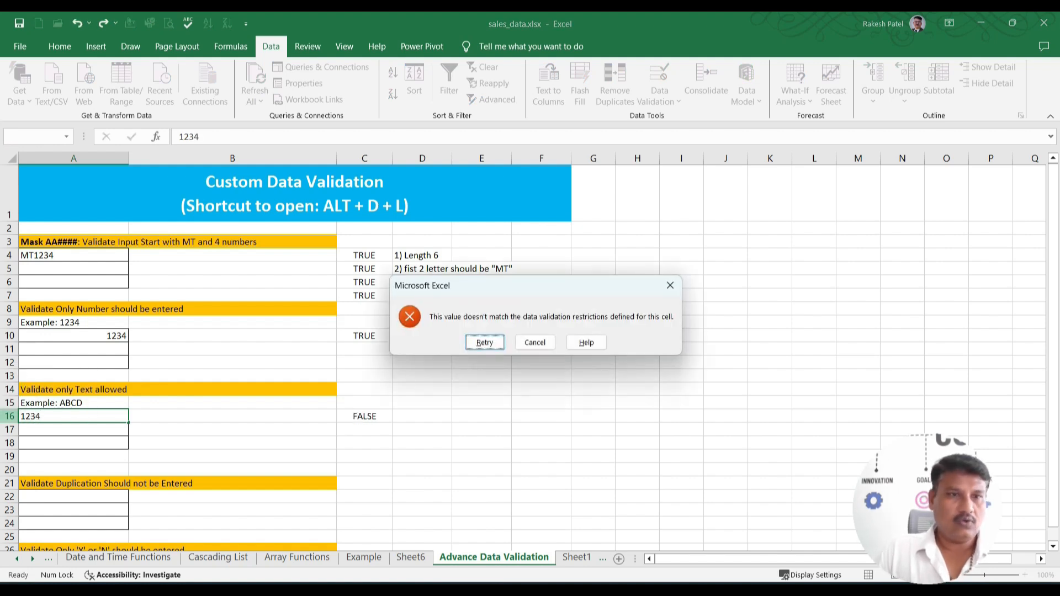
key(Return)
text(asdf)
key(Return)
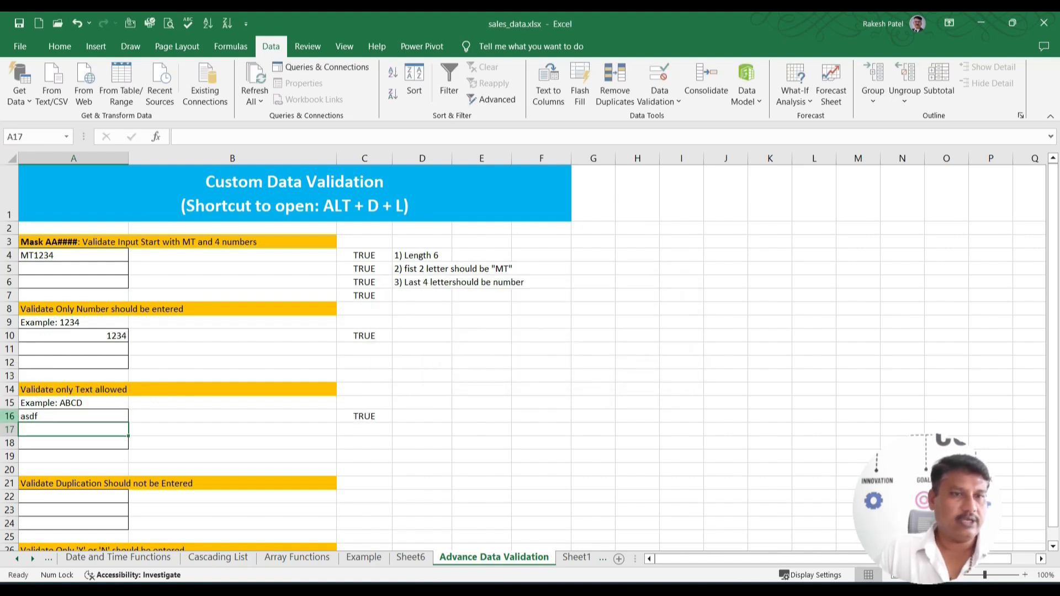
key(Up)
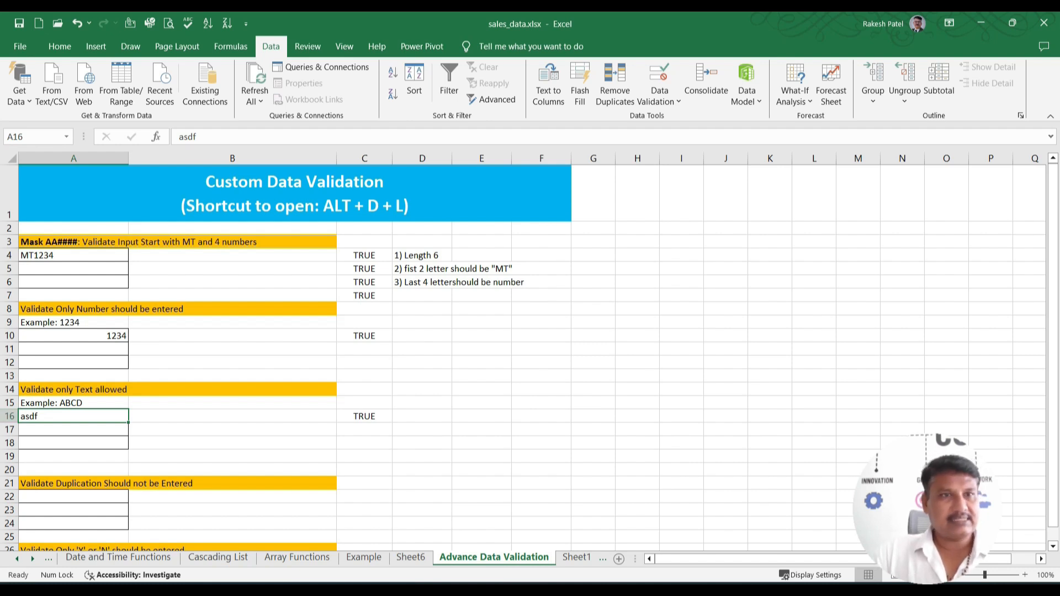
- Enter the sample values 1, 1 and 2 in A22:A24 of the duplication section
scroll(530, 354, down, 3)
scroll(530, 353, up, 3)
click(73, 496)
scroll(530, 353, down, 2)
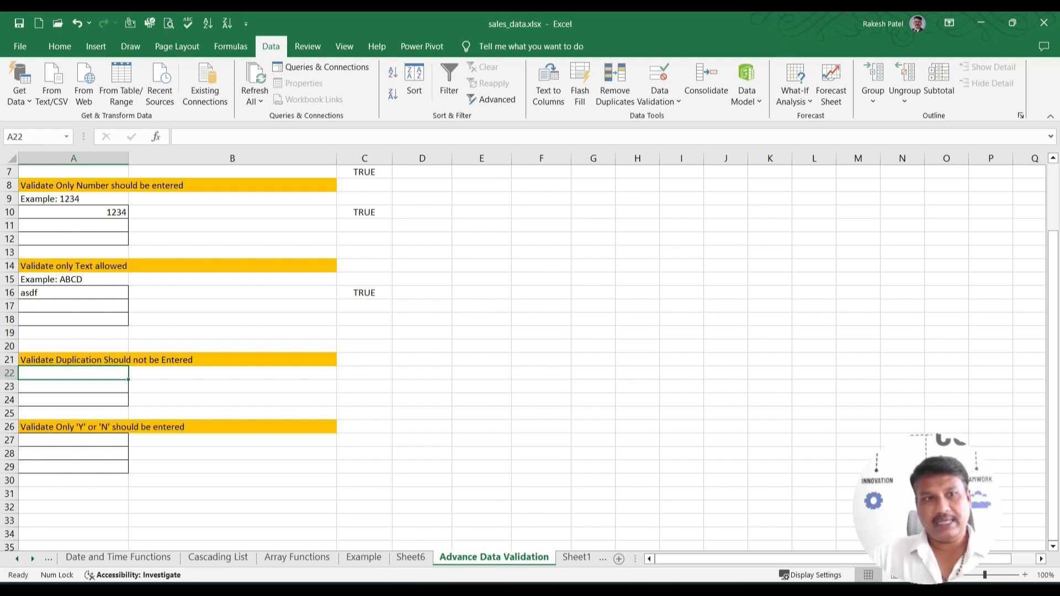
text(1)
key(Return)
text(1)
key(Return)
text(2)
key(Return)
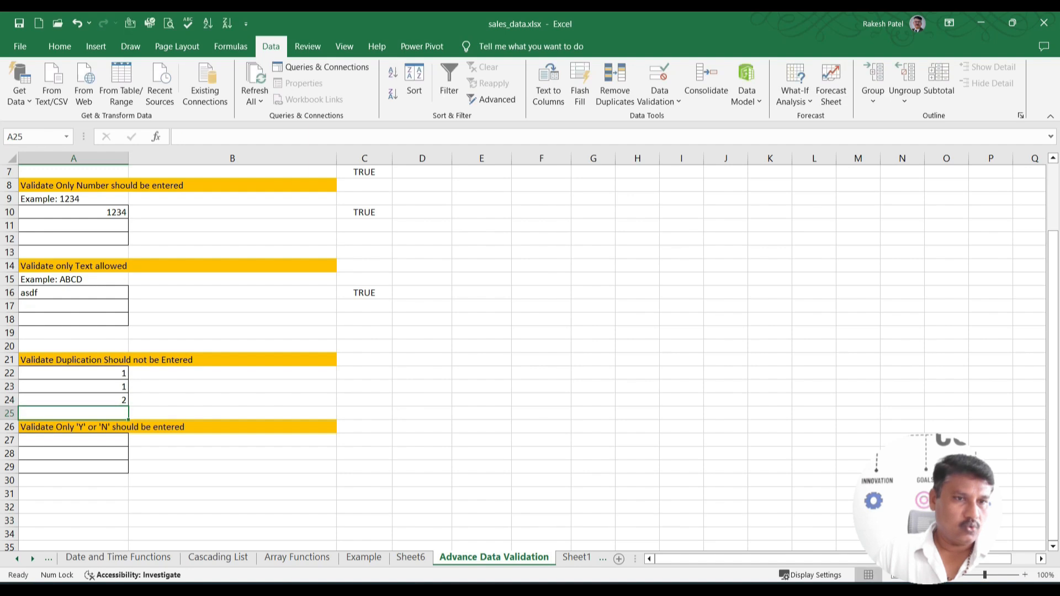
- Set A23 to 2 and A24 to 3, try a duplicate 1 in A24, and set A24 back to 3
key(Up)
key(Up)
text(2)
key(Return)
text(3)
key(Return)
key(Up)
text(1)
key(Up)
key(Down)
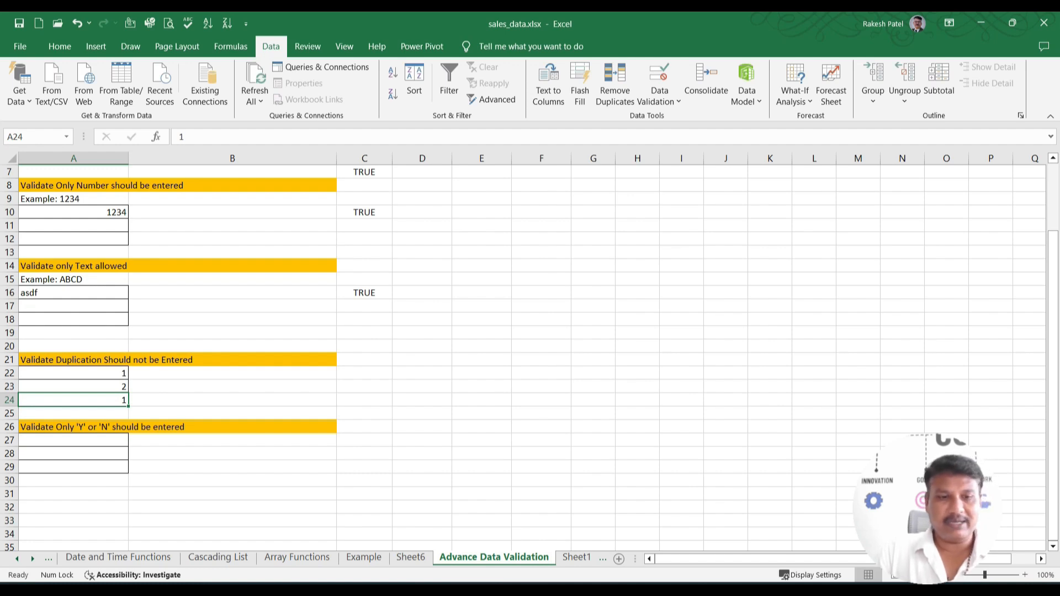
text(3)
key(Right)
key(Left)
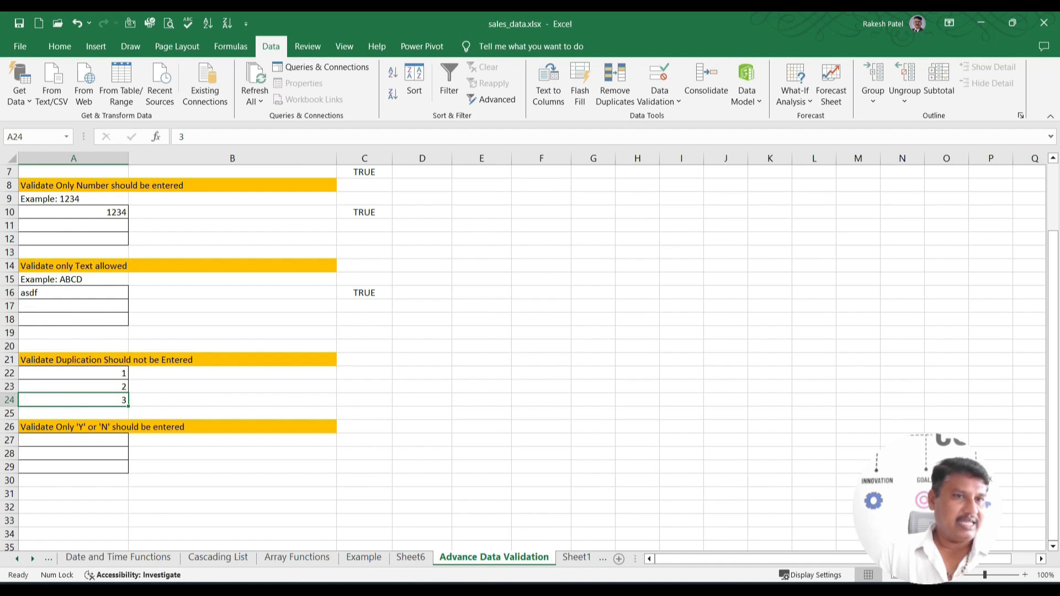
- Enter the formula =COUNTIF(A22:A24,A22) in C22 to count occurrences of the A22 value
key(Right)
key(Right)
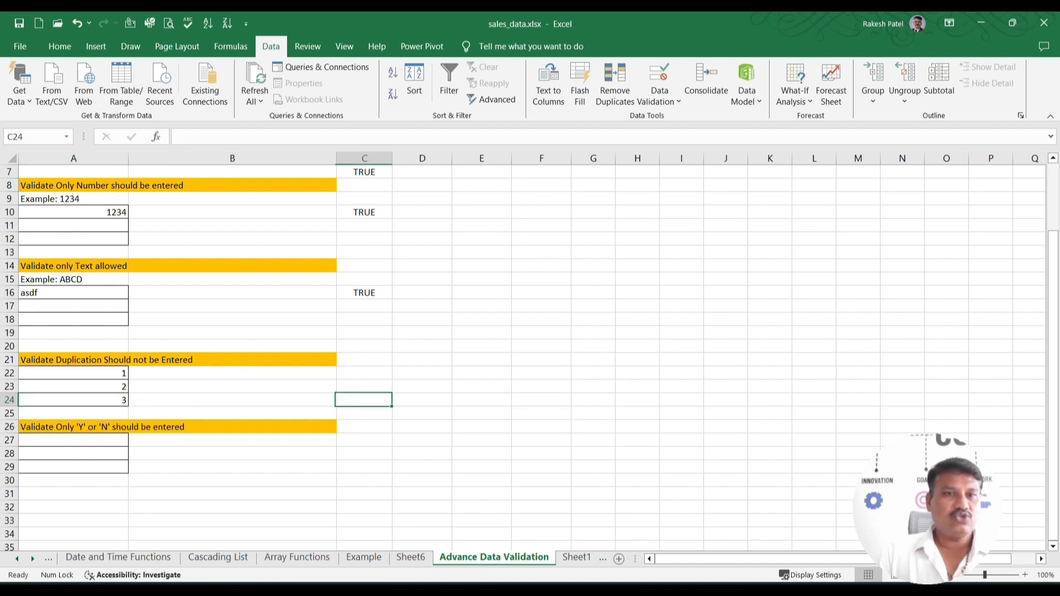
key(Up)
key(Up)
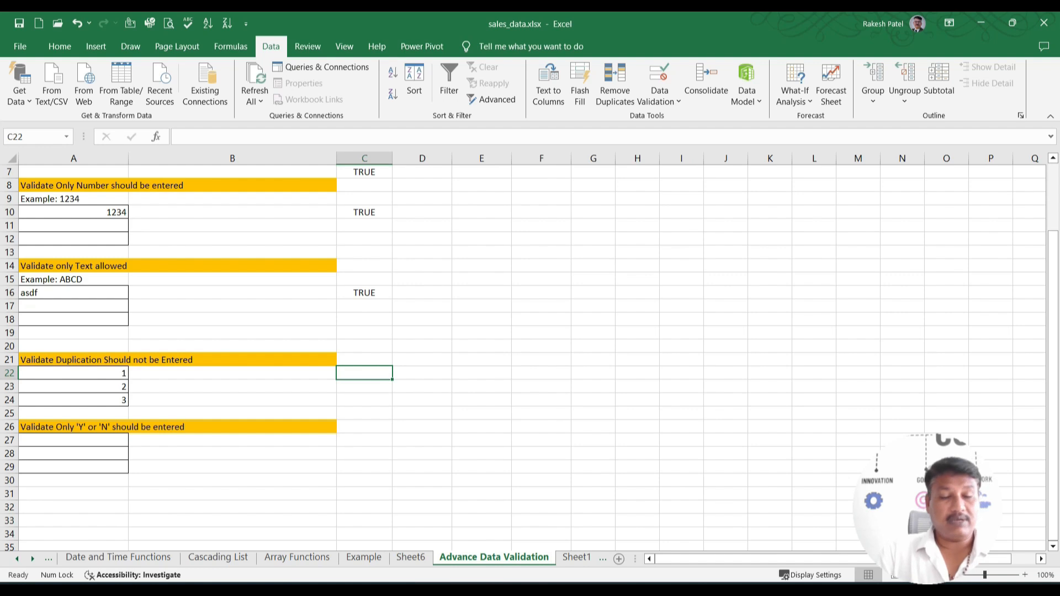
text(=)
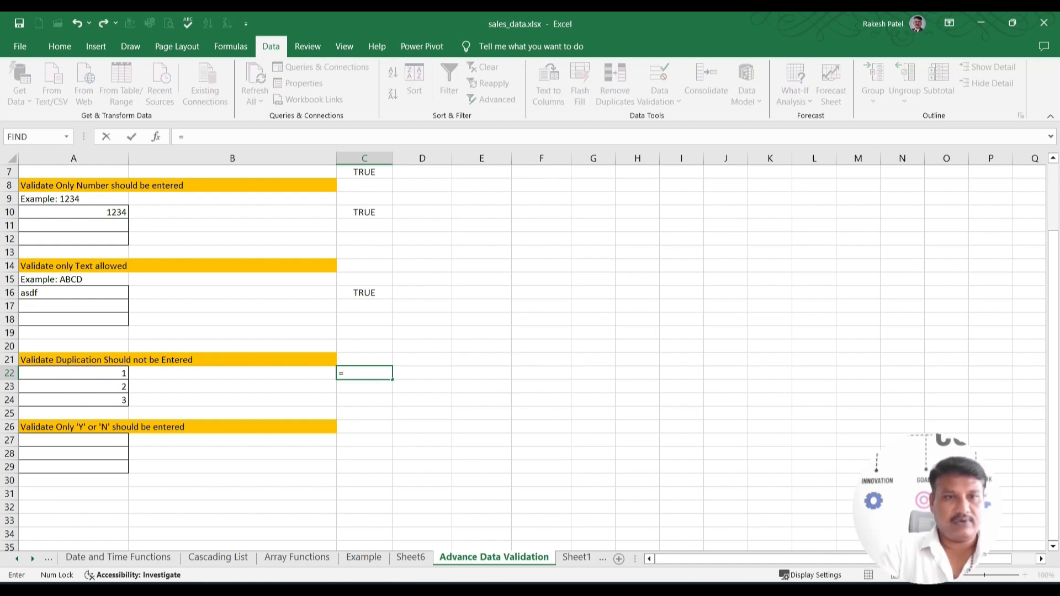
text(countif)
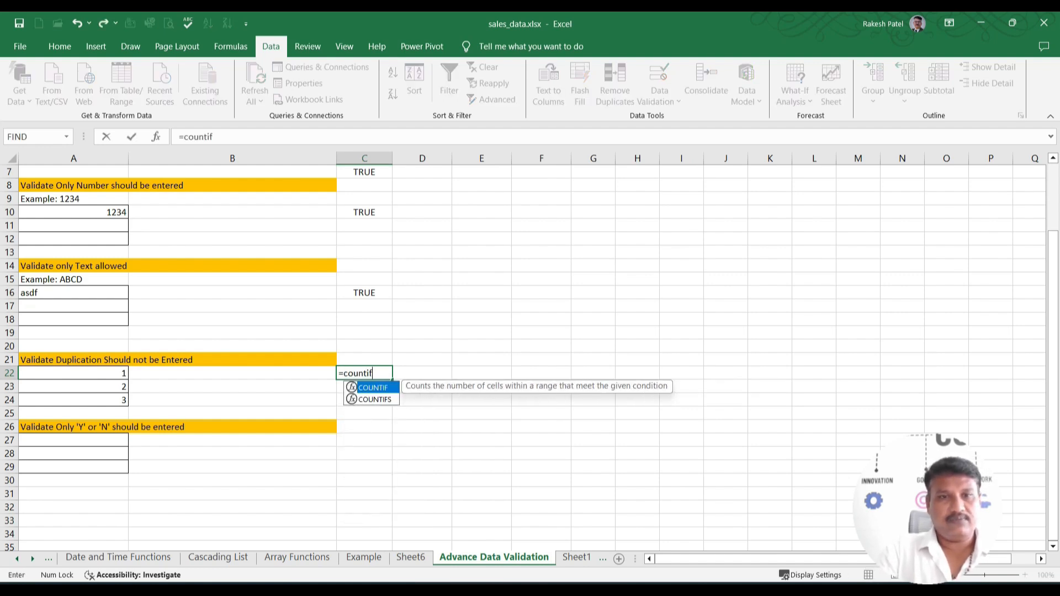
key(Tab)
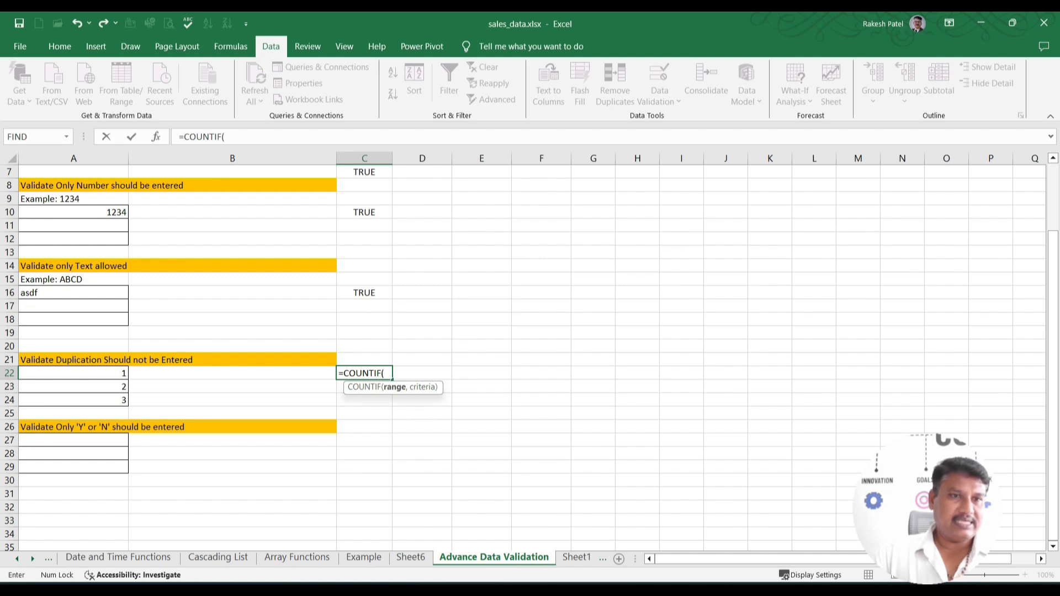
drag(111, 373, 122, 400)
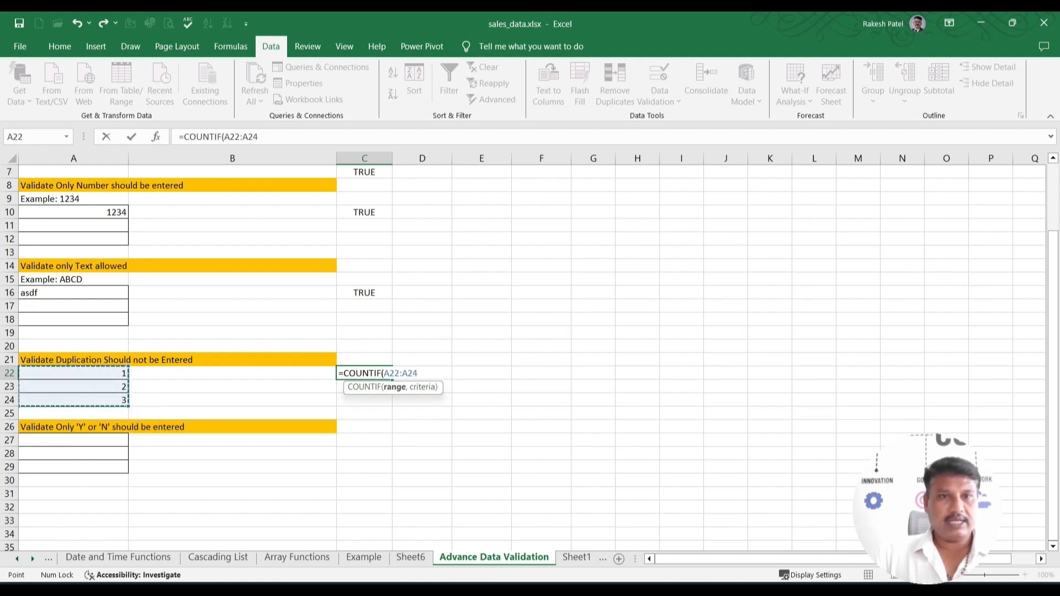
text(,)
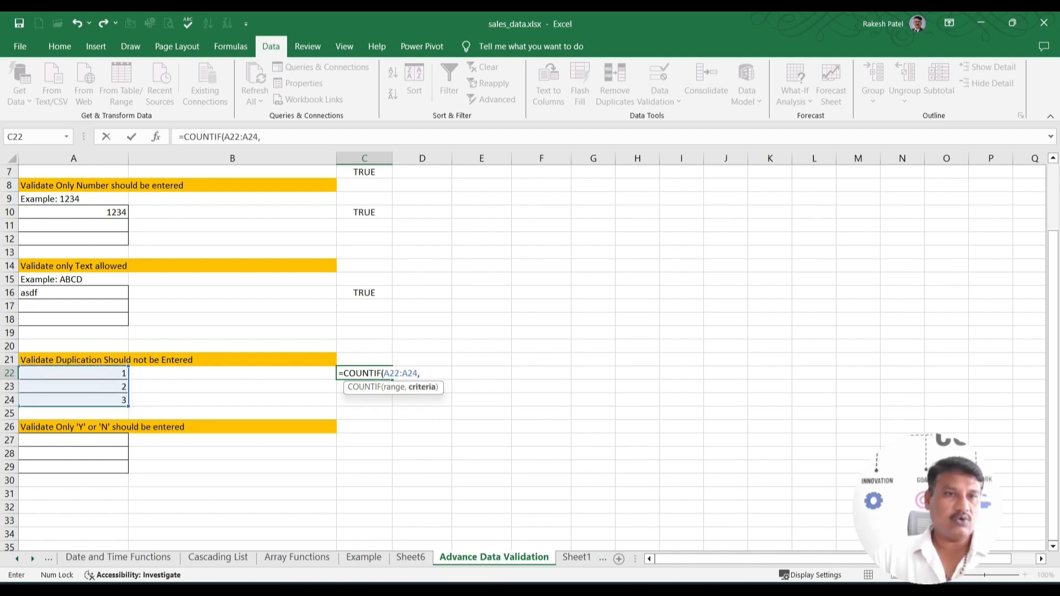
click(99, 374)
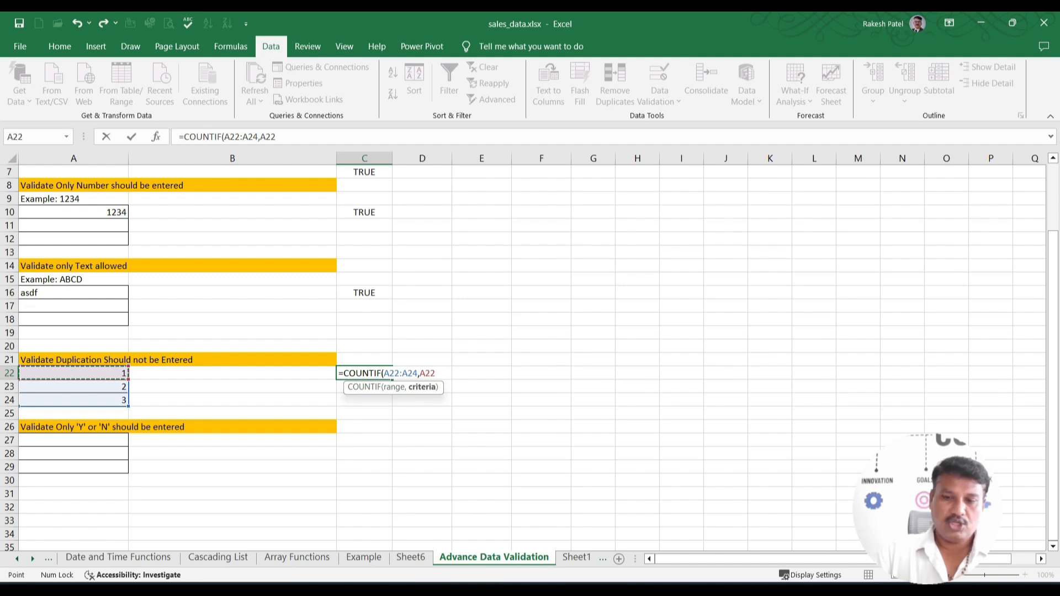
text())
key(Return)
- Enter 1 in both A23 and A24 to test the COUNTIF formula with duplicates
key(Up)
key(Left)
key(Left)
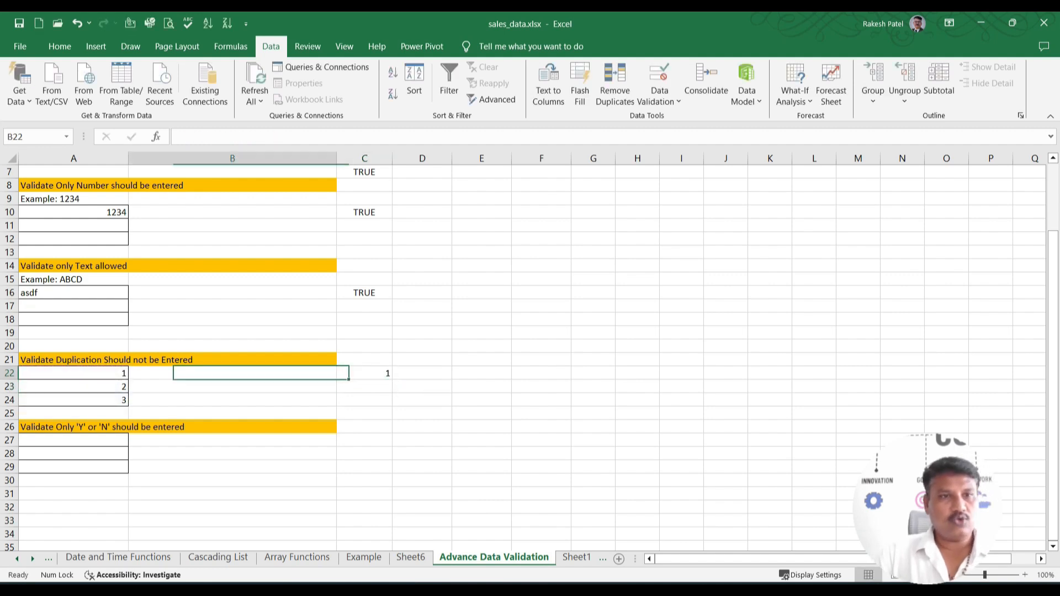
key(Return)
text(1)
key(Return)
text(1)
key(Return)
- Extend the C22 formula to =COUNTIF(A22:A24,A22)=1 so it checks that the A22 value occurs only once
key(Up)
key(Up)
key(Right)
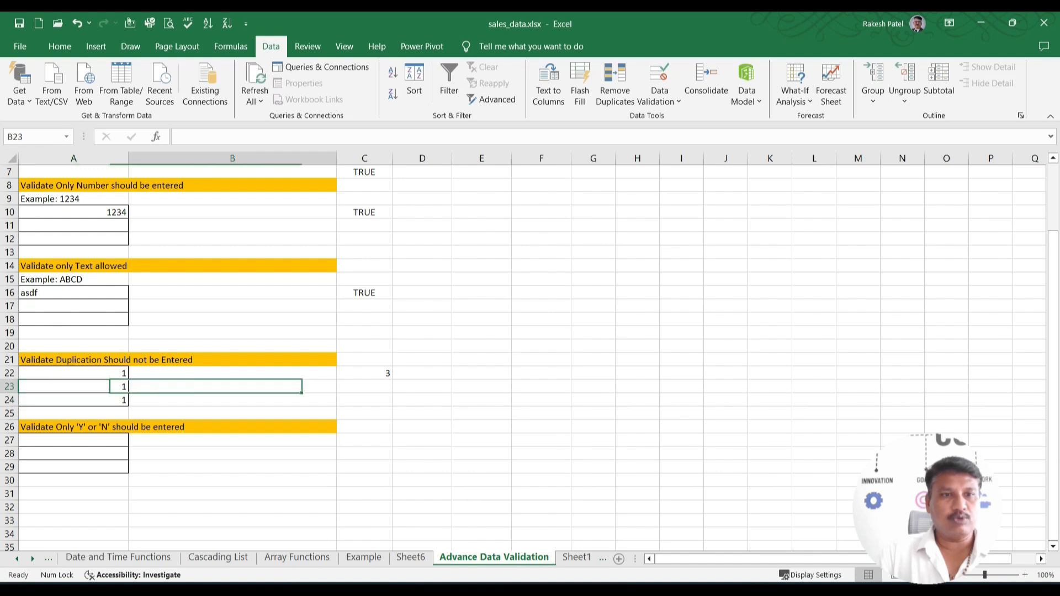
key(Right)
key(Up)
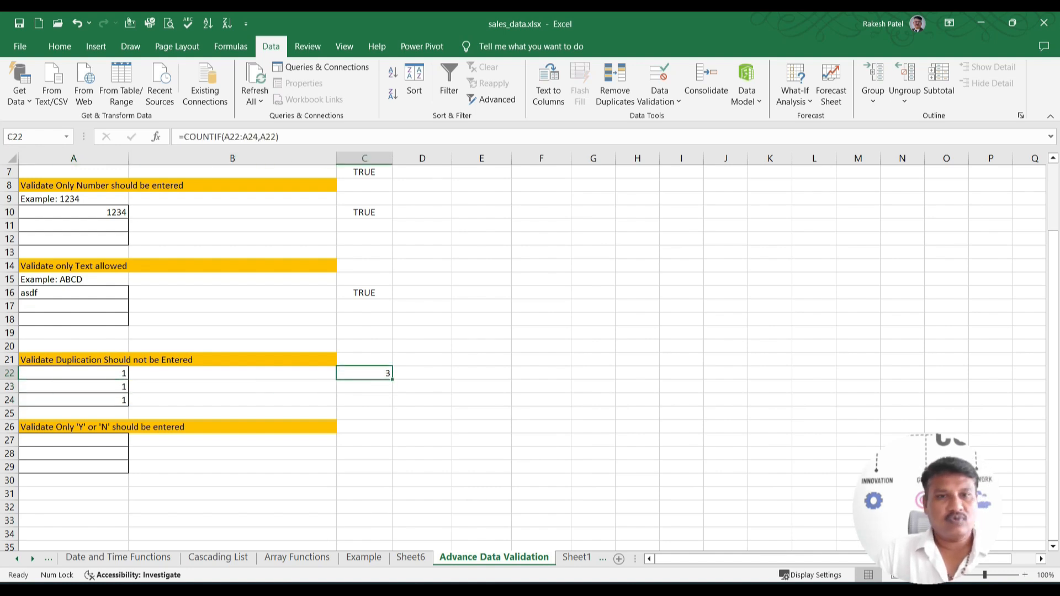
key(F2)
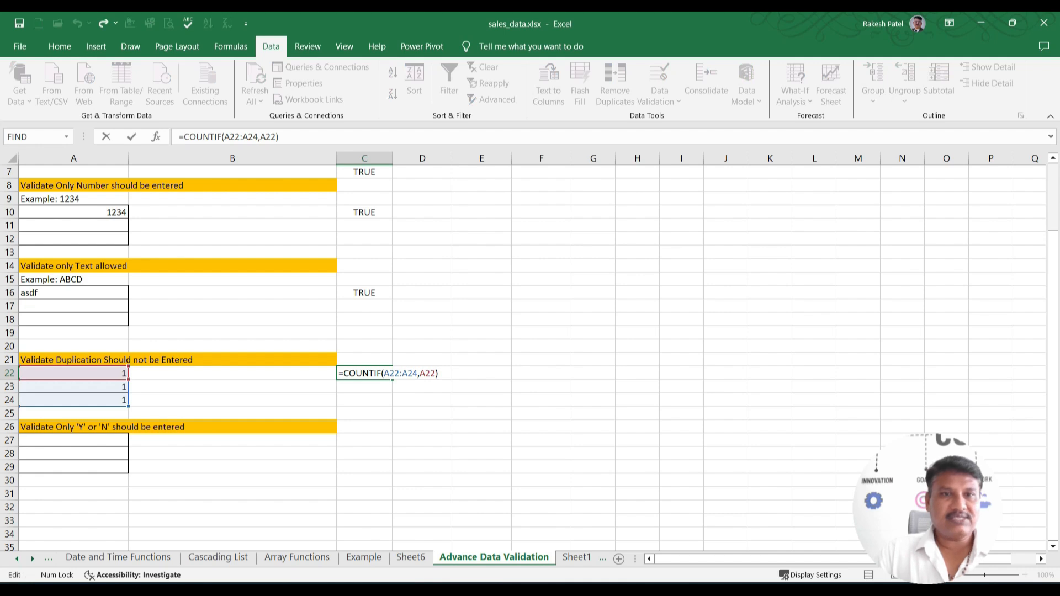
text(=1)
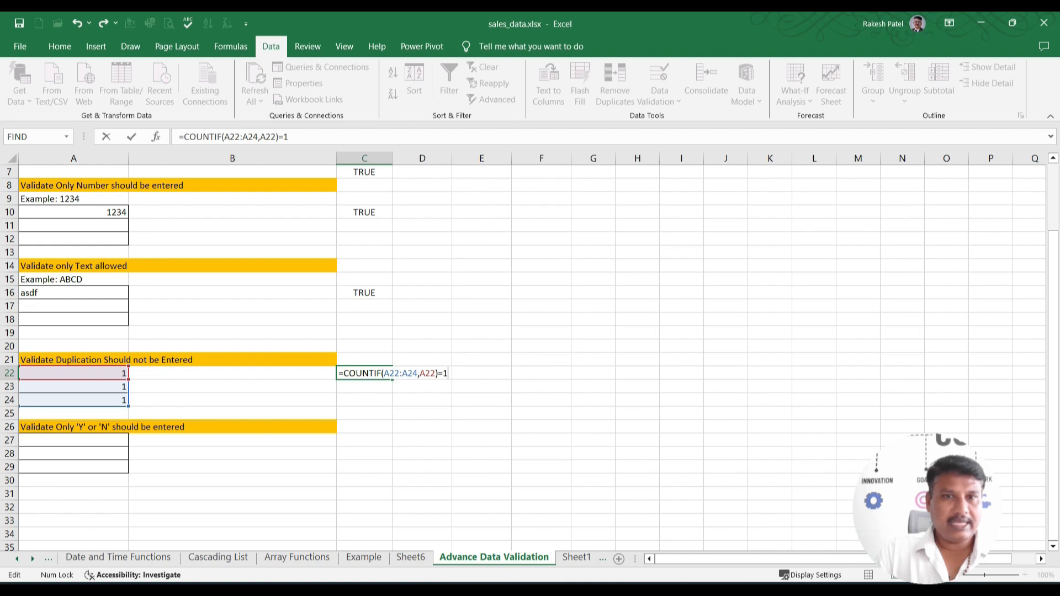
key(Return)
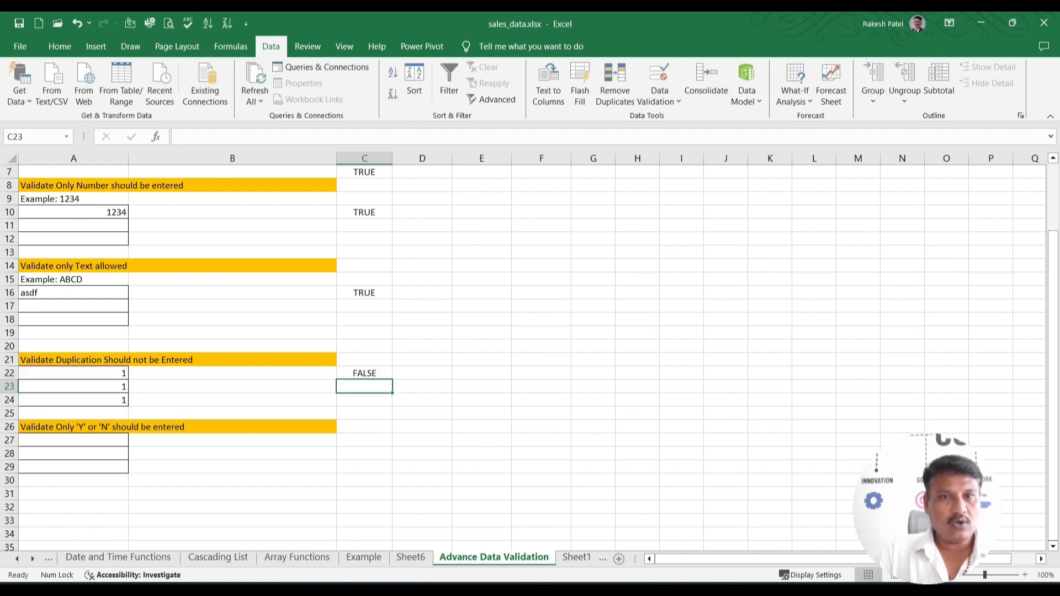
key(Up)
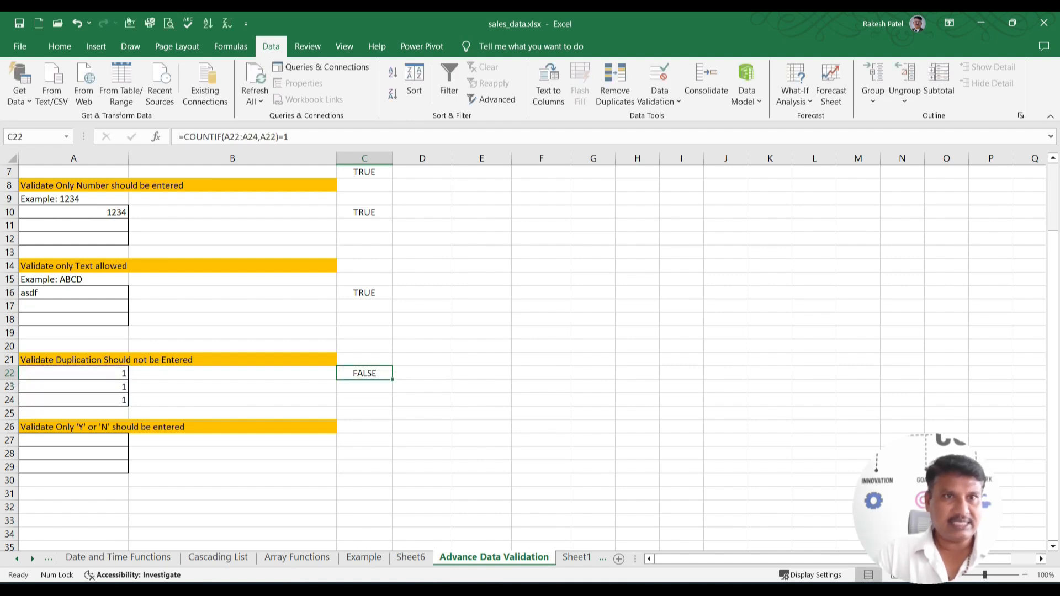
- Enter 2 in A23 and 3 in A24 to test the C22 check with unique values
key(Left)
key(Left)
key(Down)
text(2)
key(Return)
text(3)
key(Return)
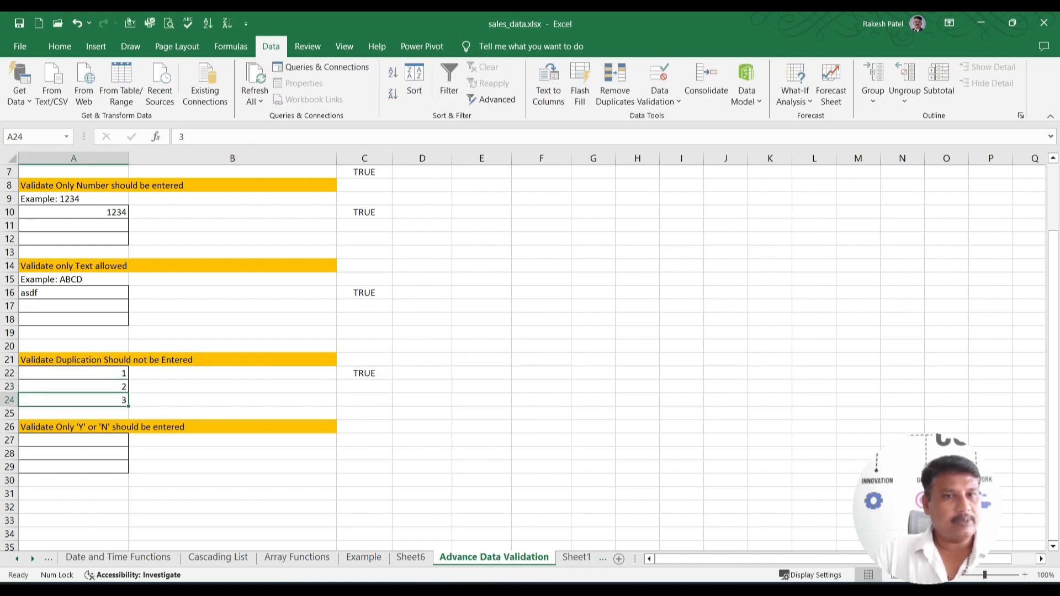
- Copy the formula text from C22 and clear the sample values in A22:A24
click(364, 373)
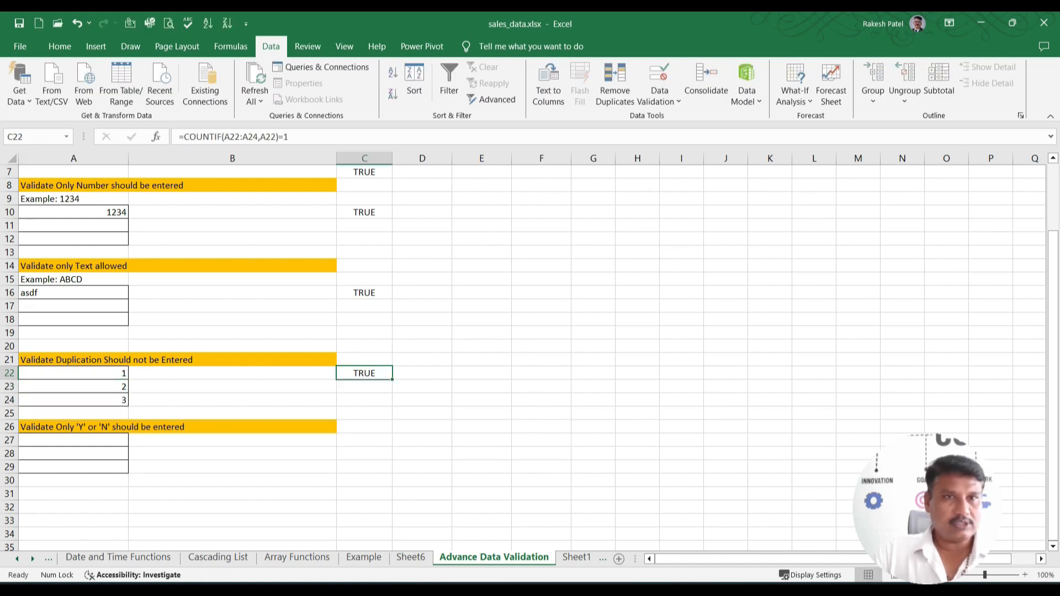
key(F2)
key(shift+Home)
key(ctrl+c)
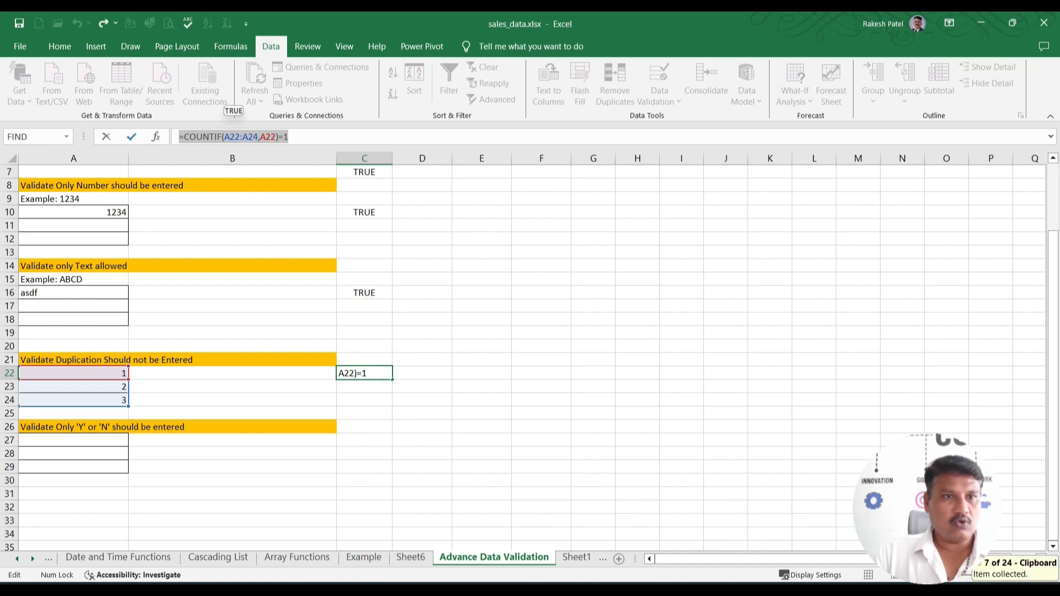
key(Escape)
drag(73, 374, 73, 400)
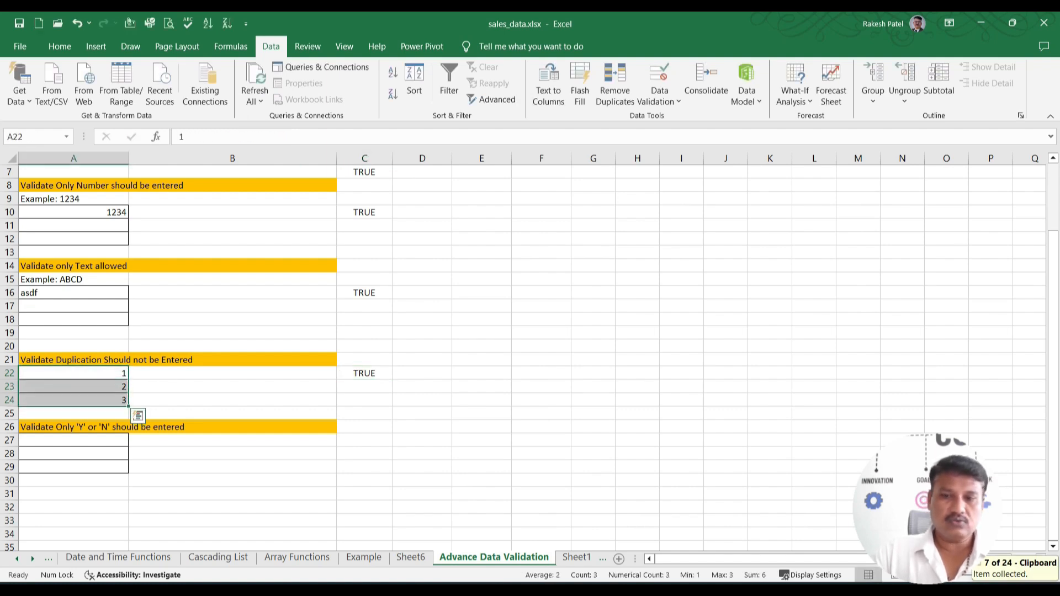
key(Delete)
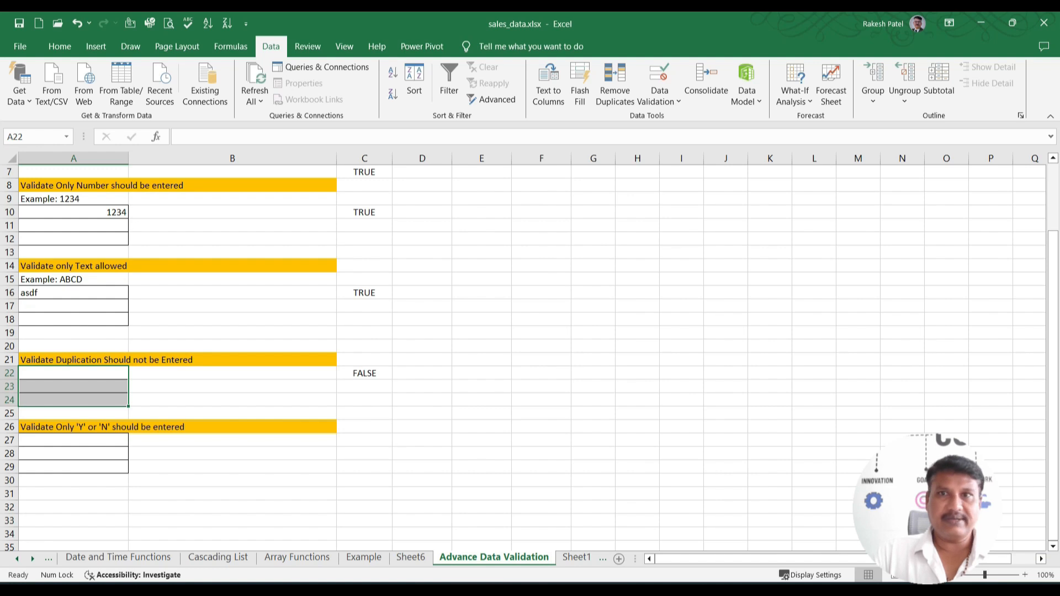
- Apply Custom data validation to A22:A24 with the copied formula =COUNTIF(A22:A24,A22)=1
click(660, 77)
click(589, 329)
click(509, 409)
click(552, 388)
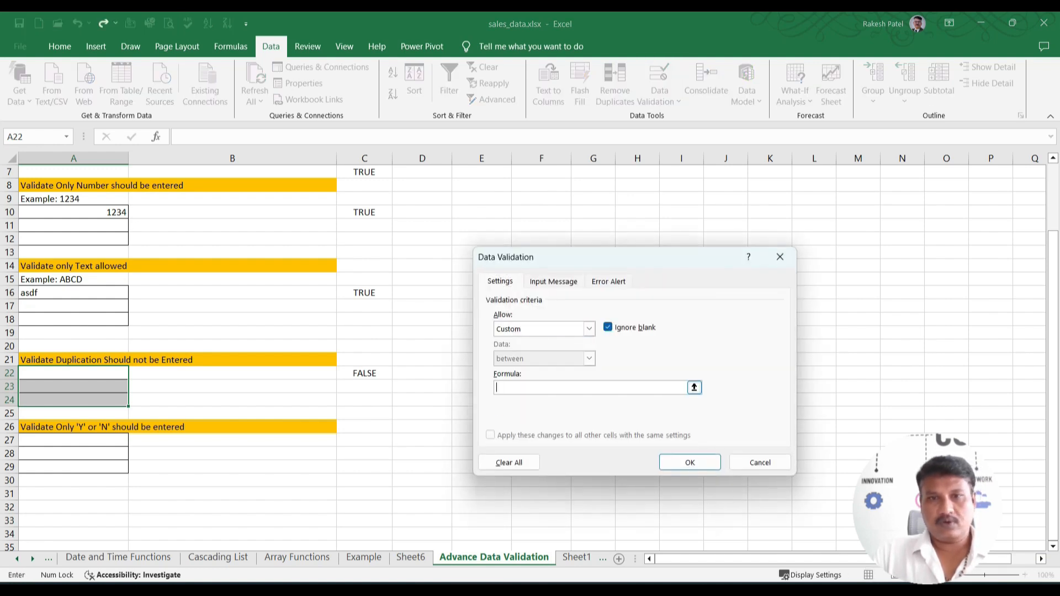
key(ctrl+v)
click(690, 462)
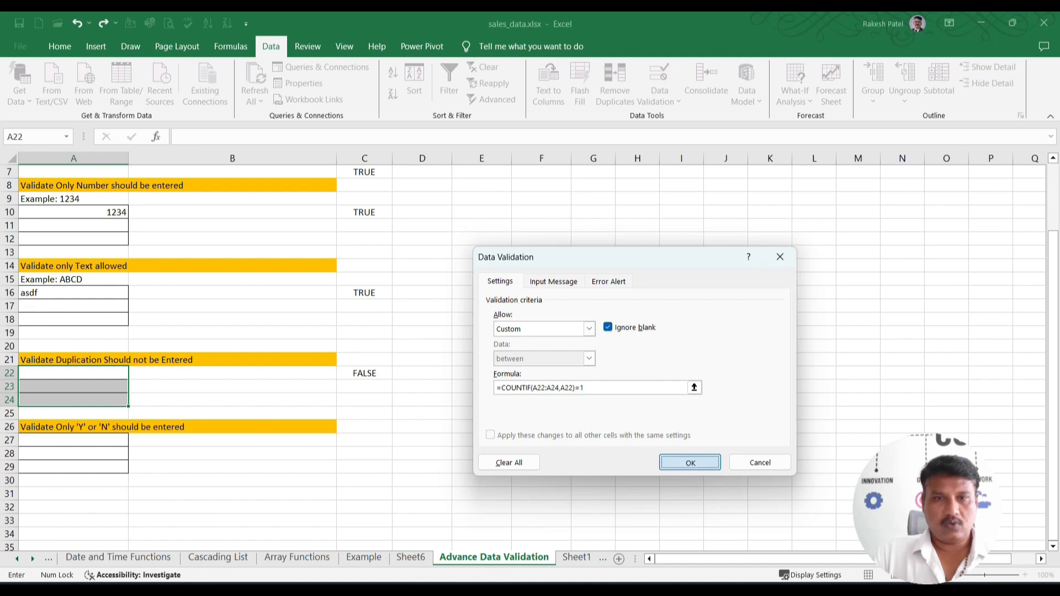
- Enter 1, 2 and 3 in A22:A24 to test the new validation with unique values
click(73, 373)
text(1)
key(Return)
text(2)
key(Return)
text(3)
key(Return)
- Enter a duplicate 1 in A23 to test the duplication rule
click(74, 387)
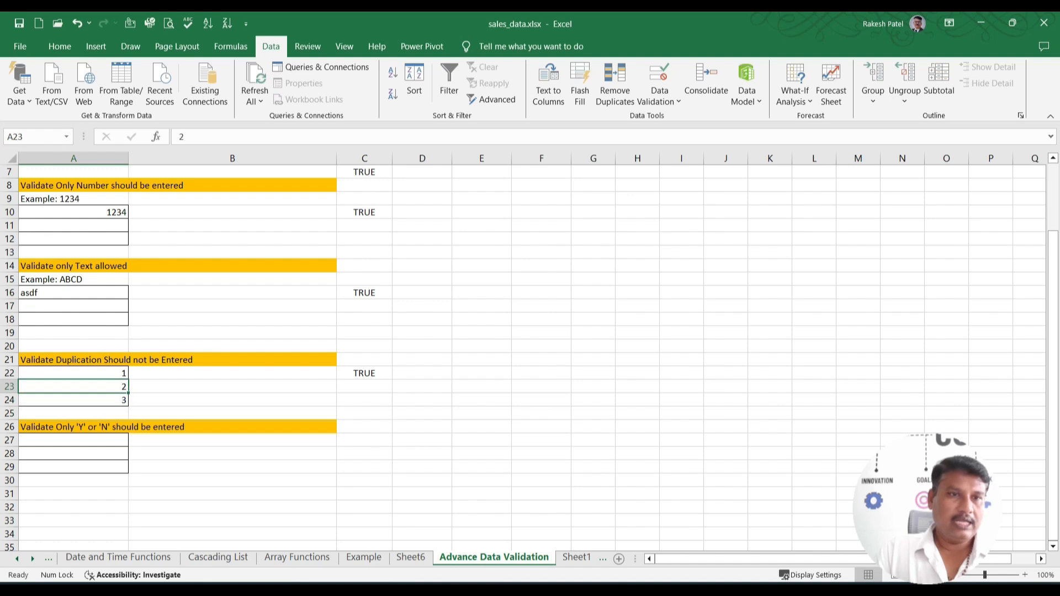
text(1)
key(Return)
- Make the range absolute in the custom validation of A22:A24, using the formula =COUNTIF($A$22:$A$24,A22)=1
key(Up)
key(Up)
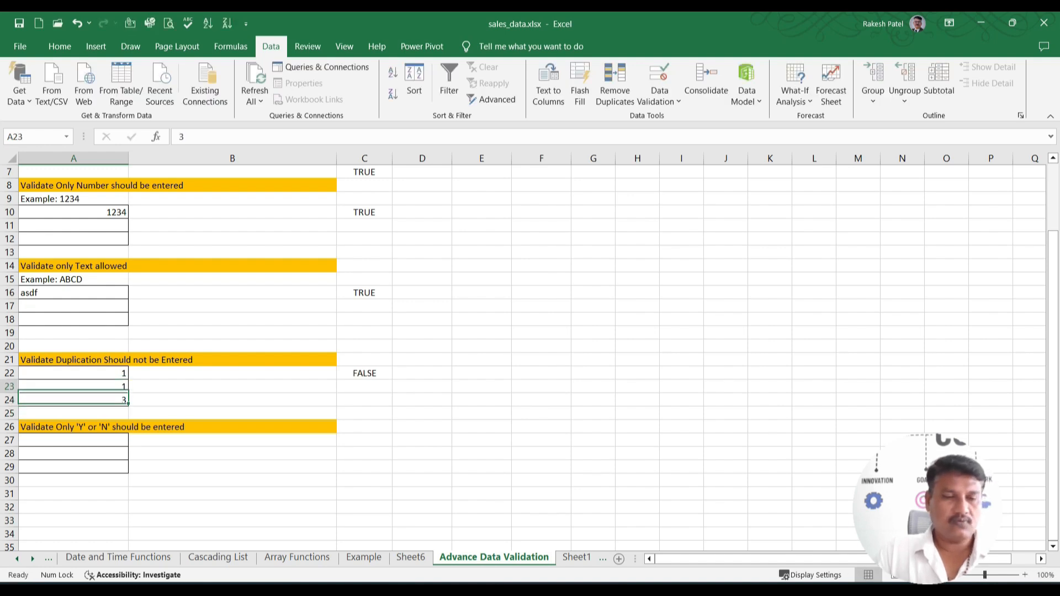
key(Up)
key(Down)
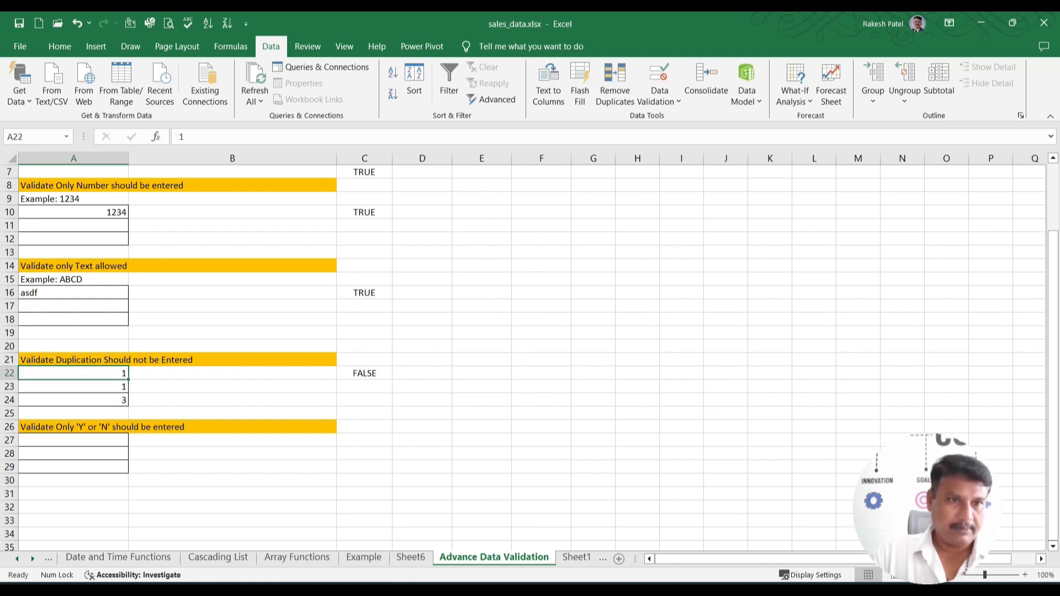
key(shift+Down)
key(shift+Down)
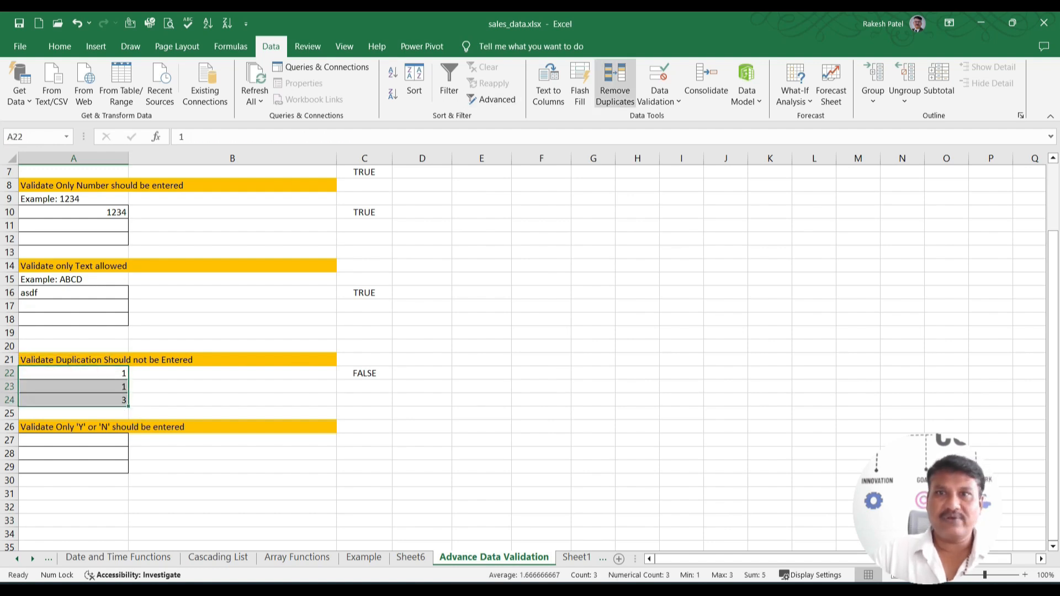
click(659, 77)
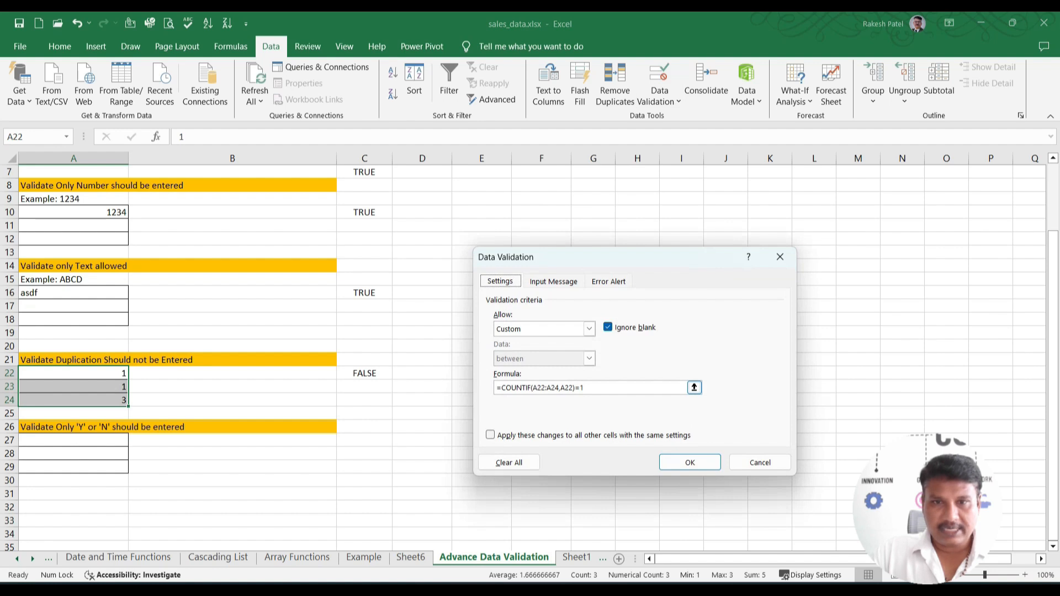
drag(559, 387, 532, 387)
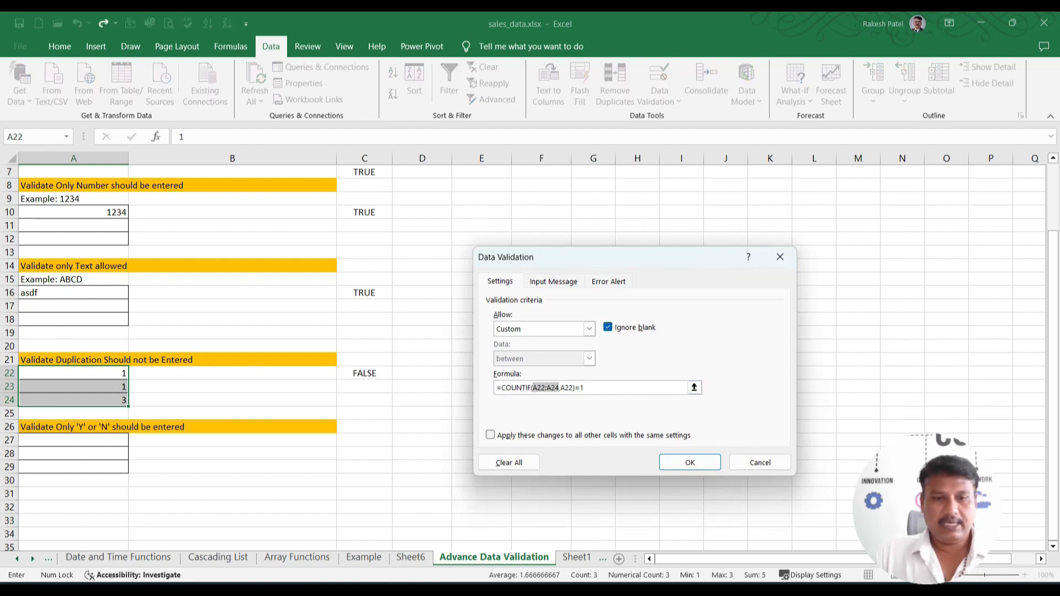
key(F4)
key(Return)
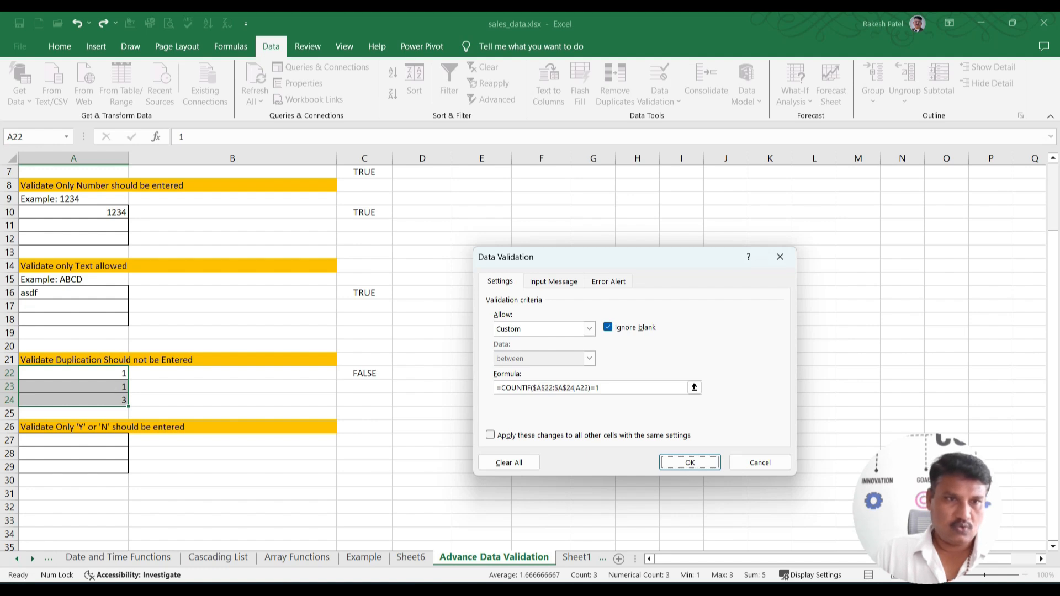
- Set A23 to 2, and clear the contents of A22:A24
key(Down)
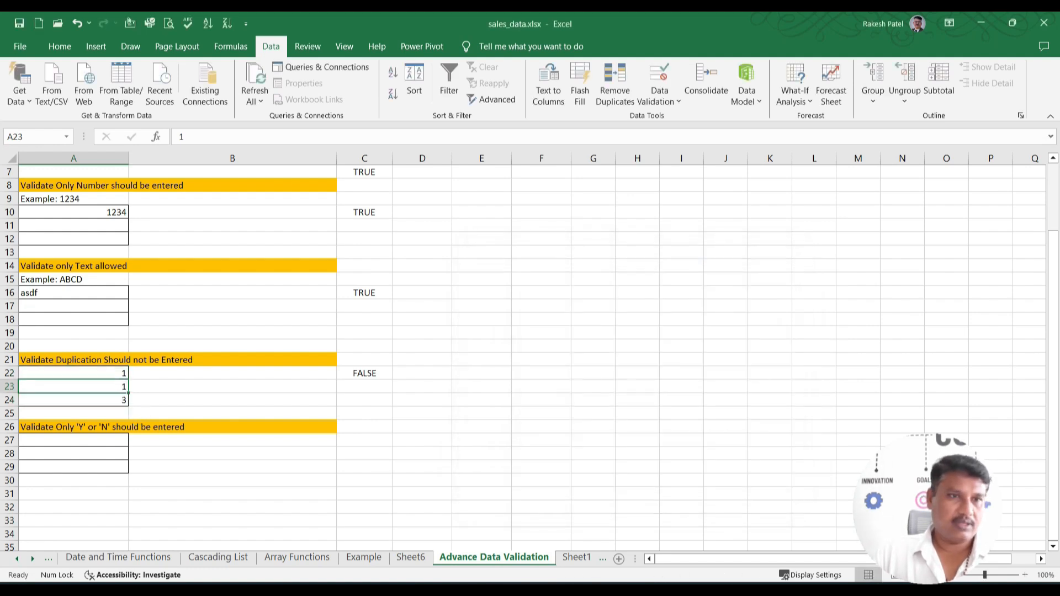
text(2)
key(Return)
key(Up)
key(Up)
key(shift+Down)
key(shift+Down)
key(Delete)
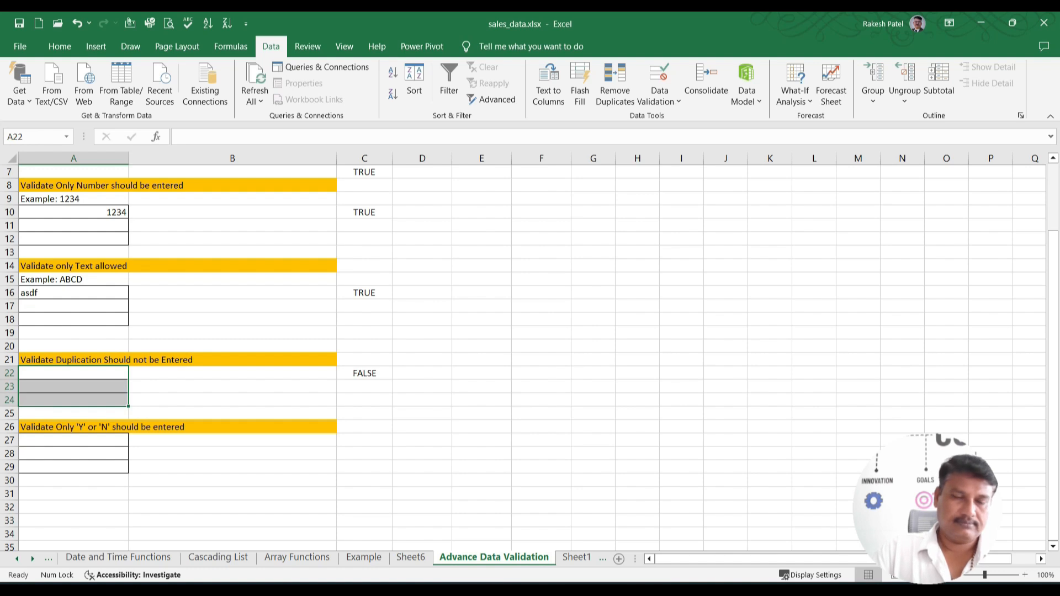
- Enter 1 in A22, try a duplicate 1 in A23, replace it with 2, and enter 3 in A24
text(1)
key(Return)
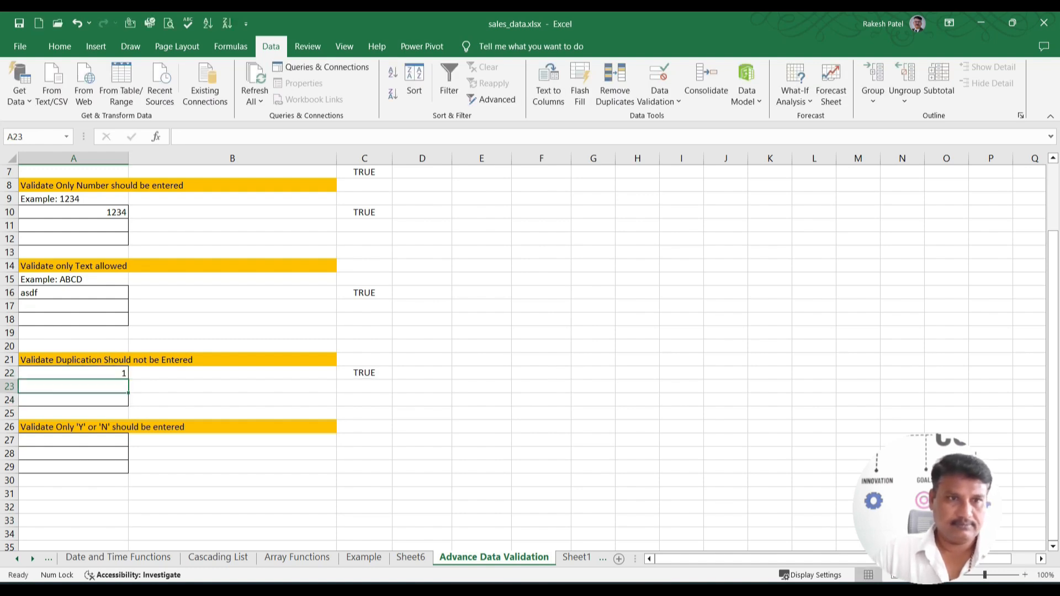
text(1)
key(Return)
key(Return)
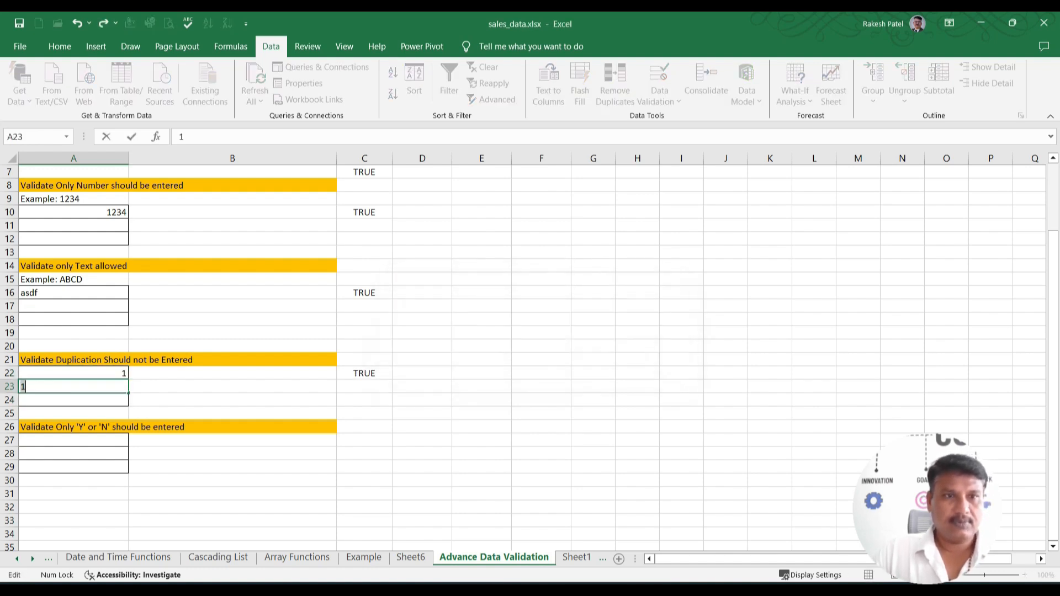
text(2)
key(Return)
text(3)
key(Return)
- Try to enter a duplicate 1 in A24, and discard the entry
key(ctrl+z)
text(1)
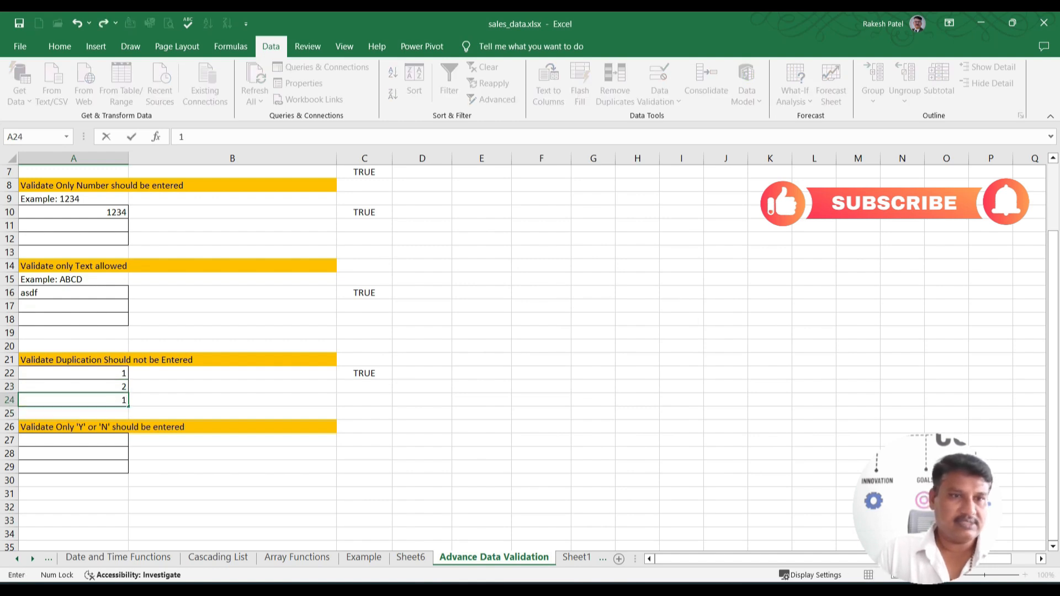
key(Return)
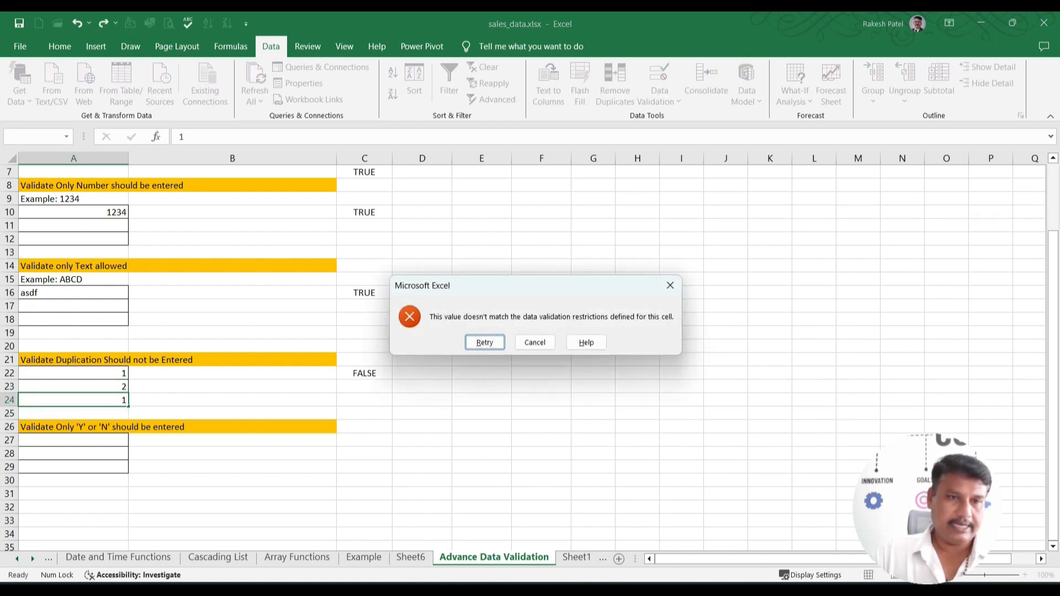
key(Tab)
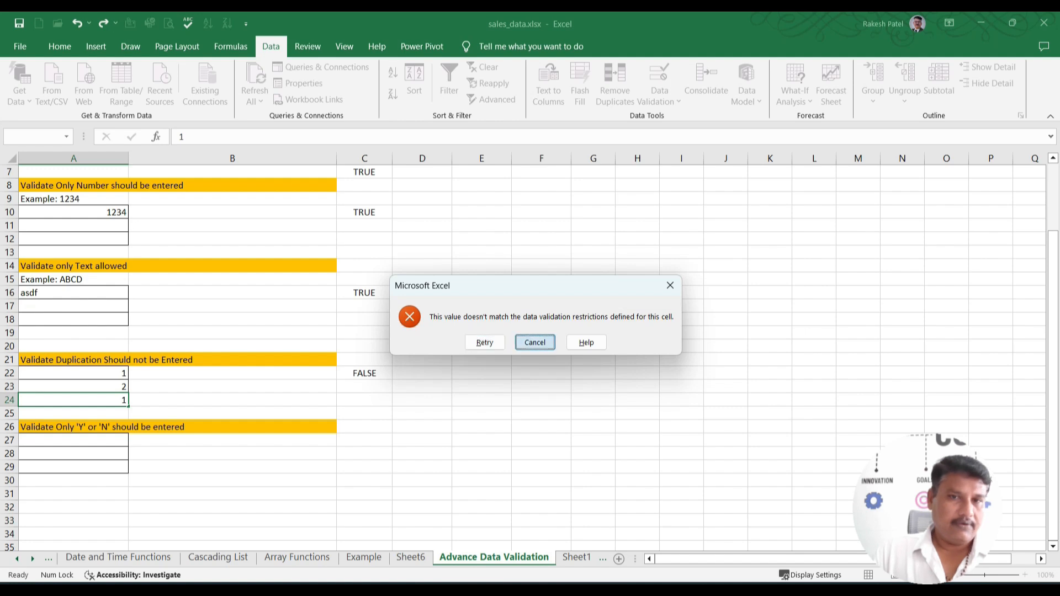
key(Return)
- Review the data validation formula for A22:A24 and for A23 alone to compare the cell references, leaving the settings unchanged
drag(83, 374, 83, 400)
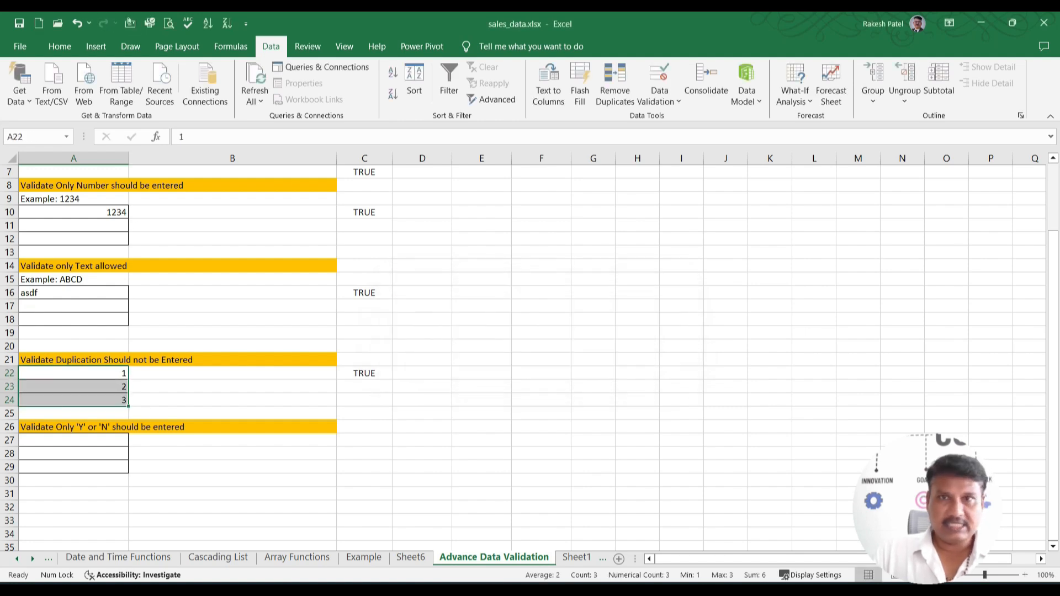
click(659, 74)
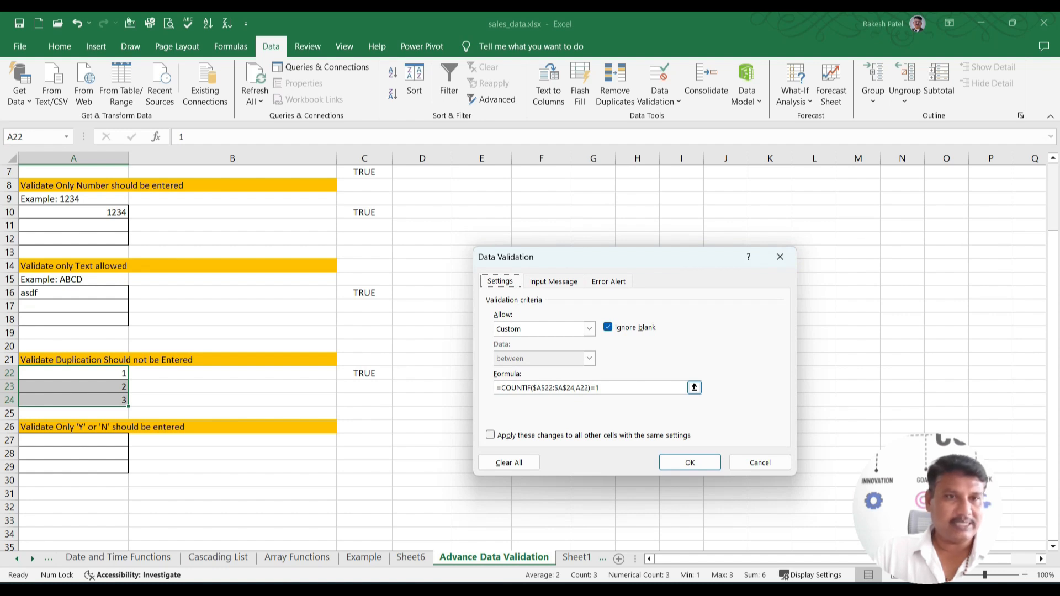
click(759, 462)
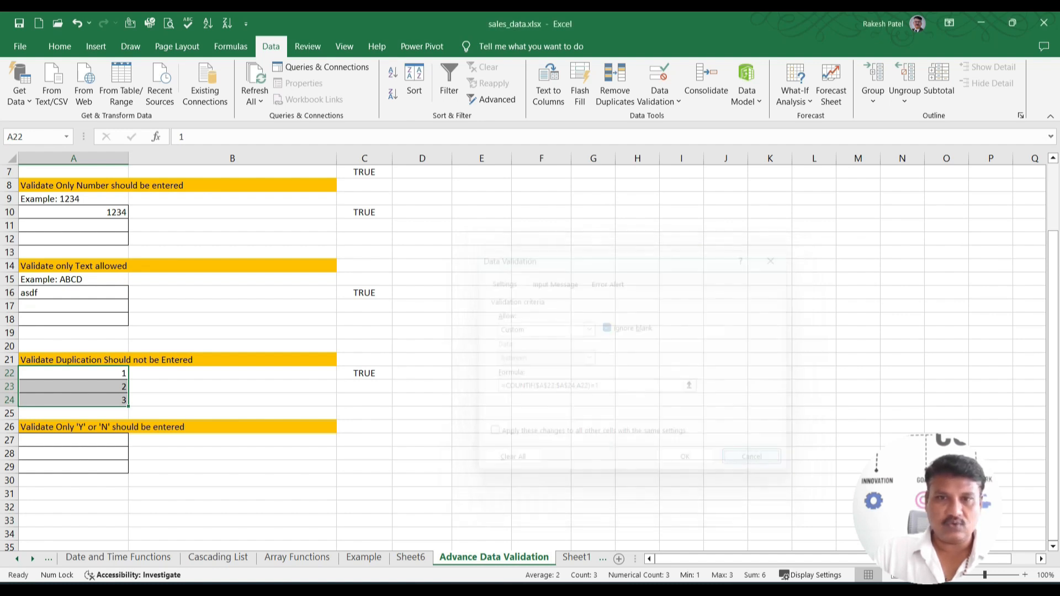
click(82, 386)
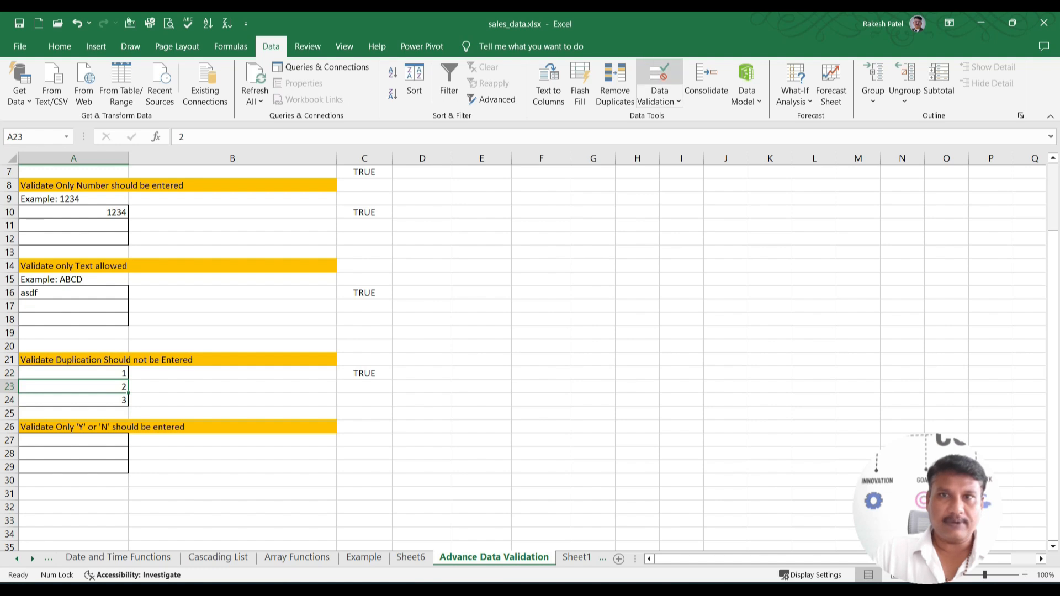
click(659, 80)
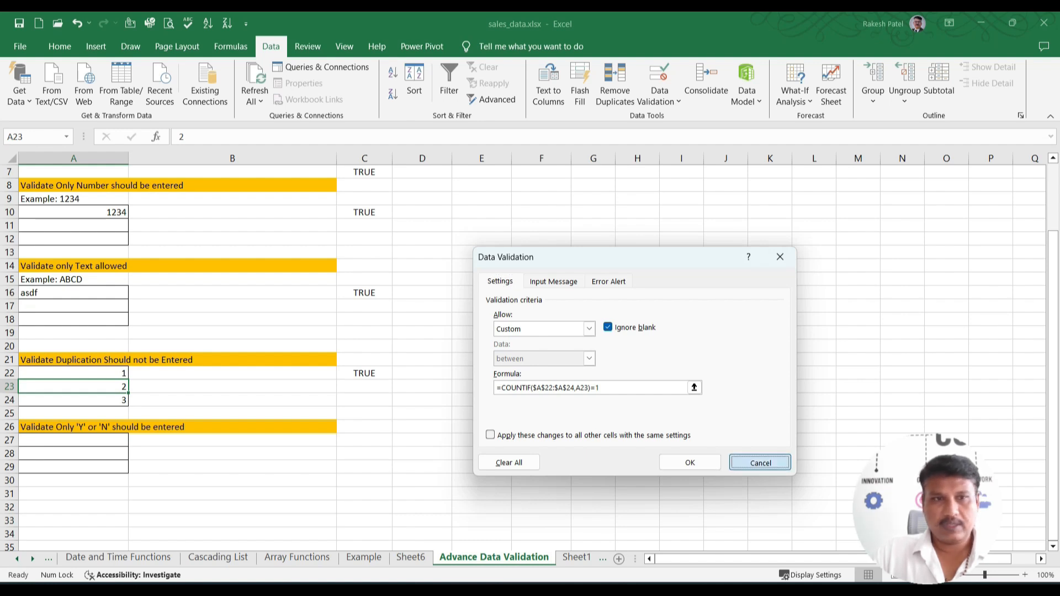
click(760, 462)
key(Up)
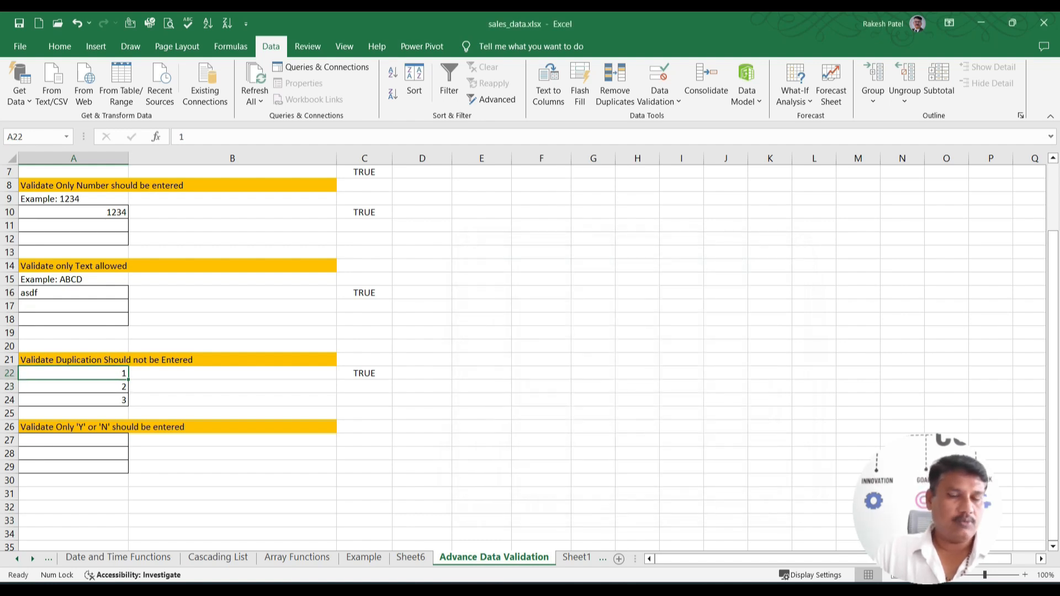
click(73, 440)
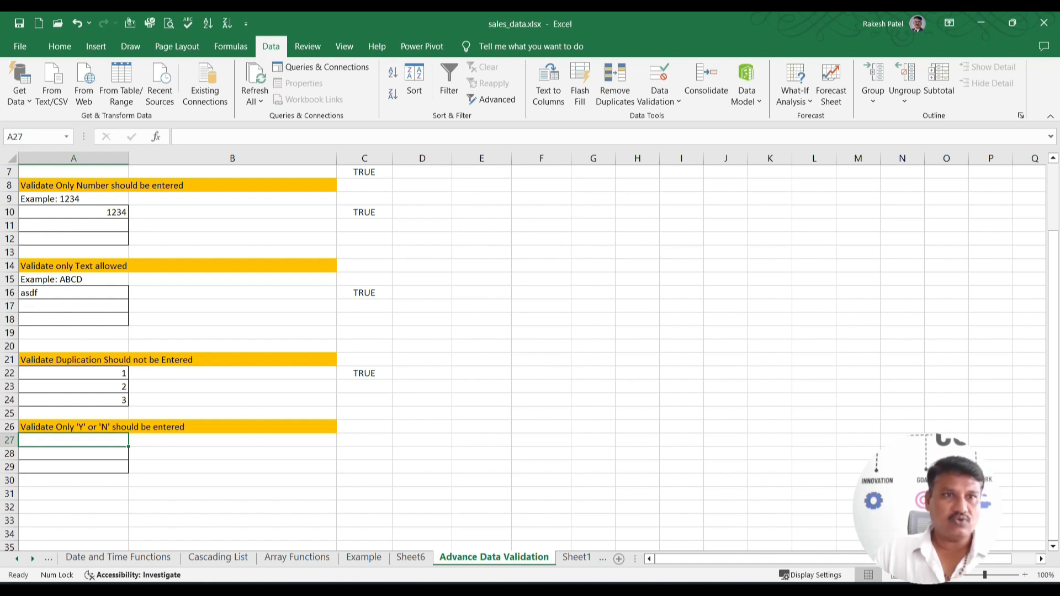
scroll(530, 353, up, 2)
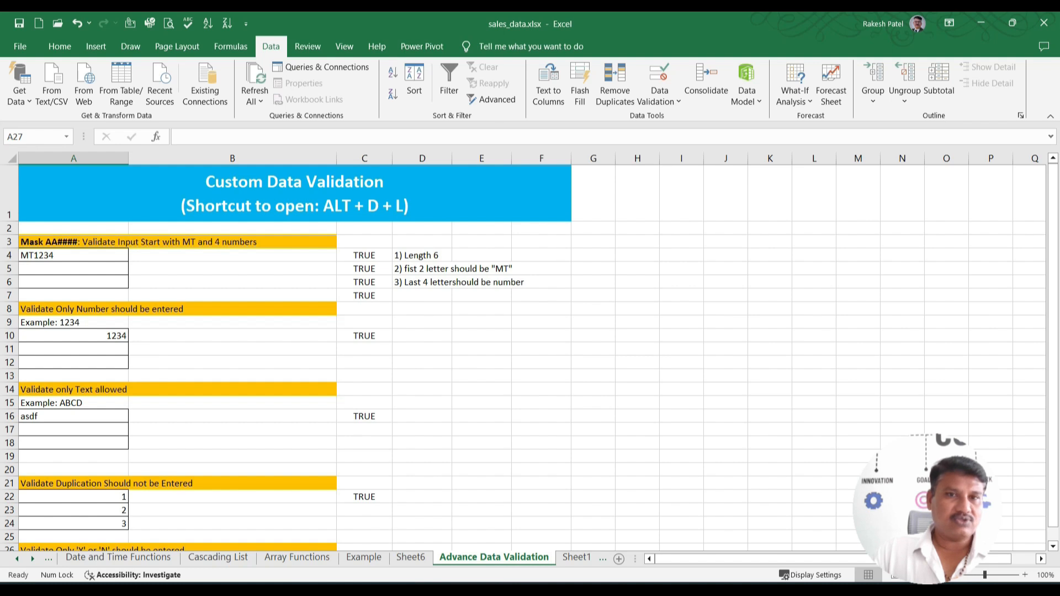
- Enter the check formula =A27="Y" in C27
scroll(530, 353, down, 4)
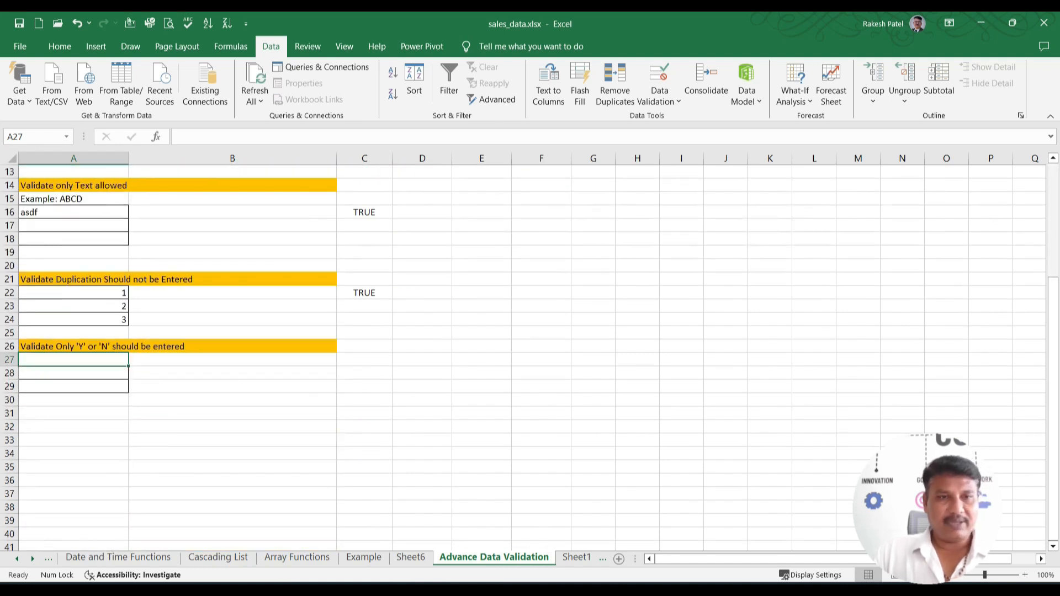
key(Right)
key(Right)
text(=)
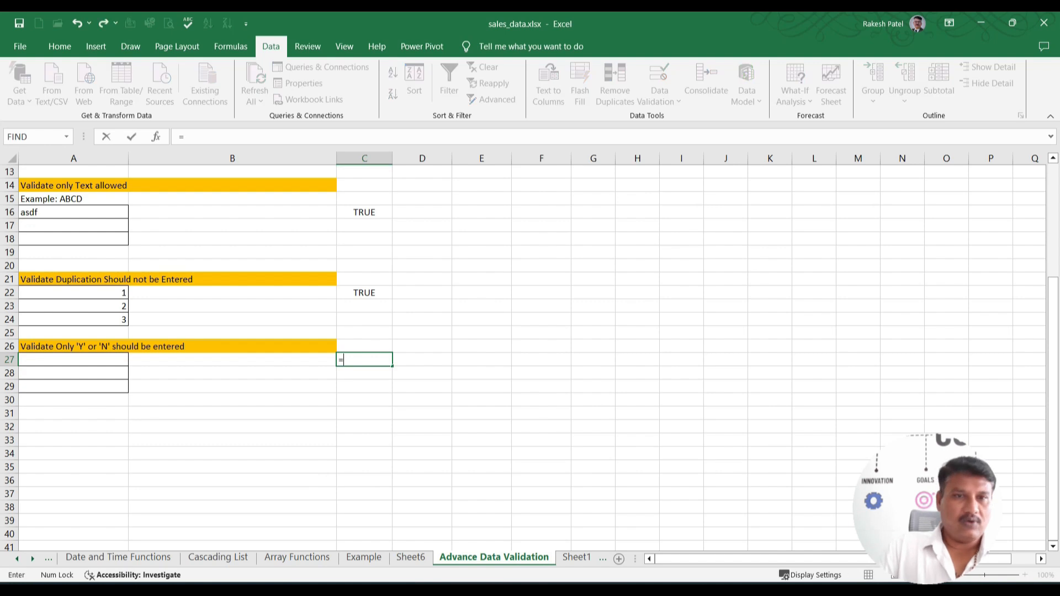
key(Left)
key(Left)
text(="Y")
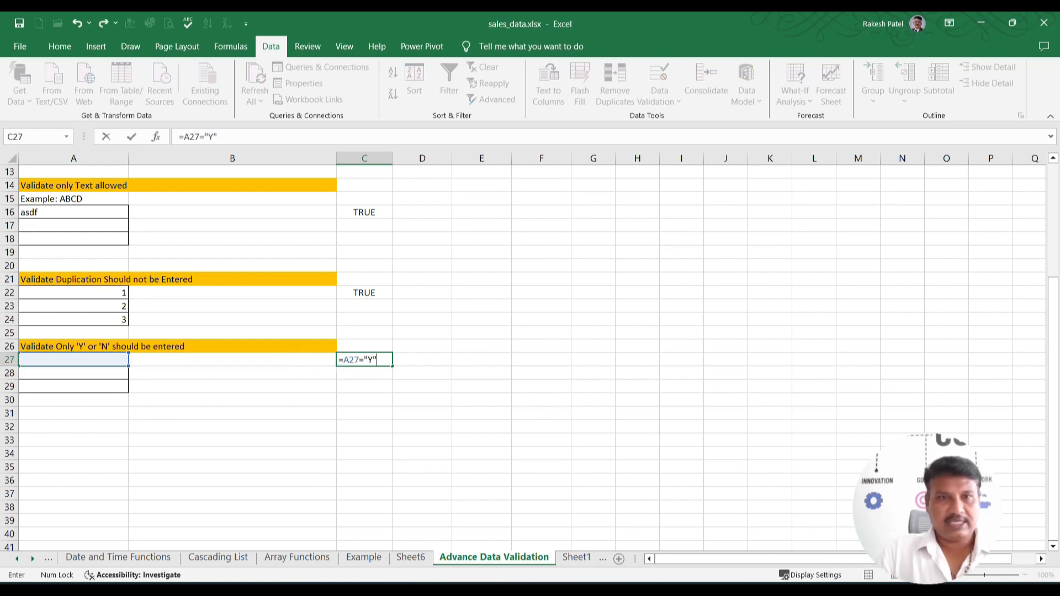
key(ctrl+Return)
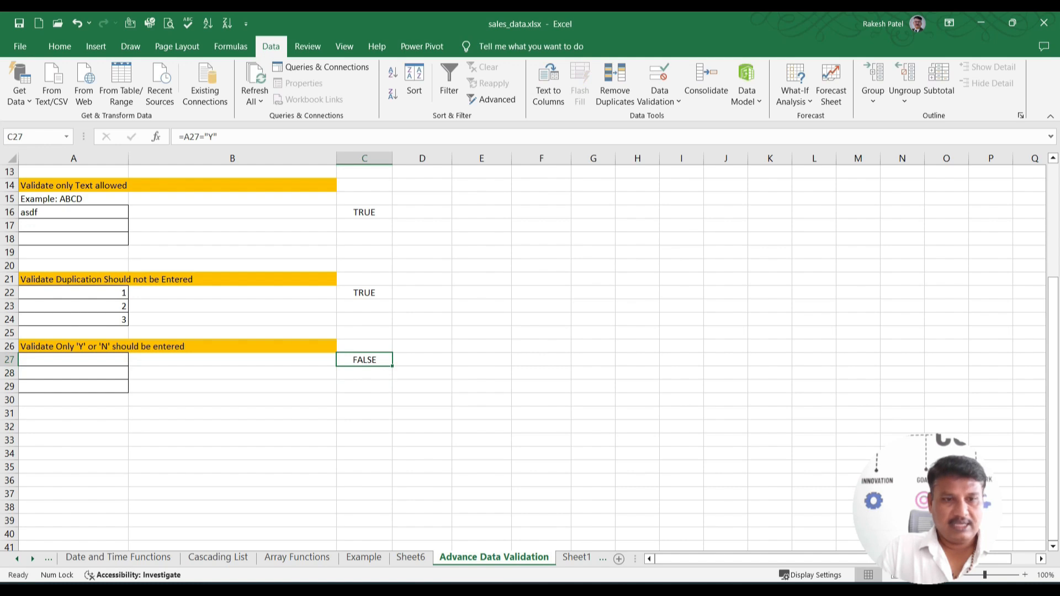
key(F2)
text(a)
key(BackSpace)
key(ctrl+Return)
- Enter the check formula =OR(A27="Y",A27="N") in C27
text(=)
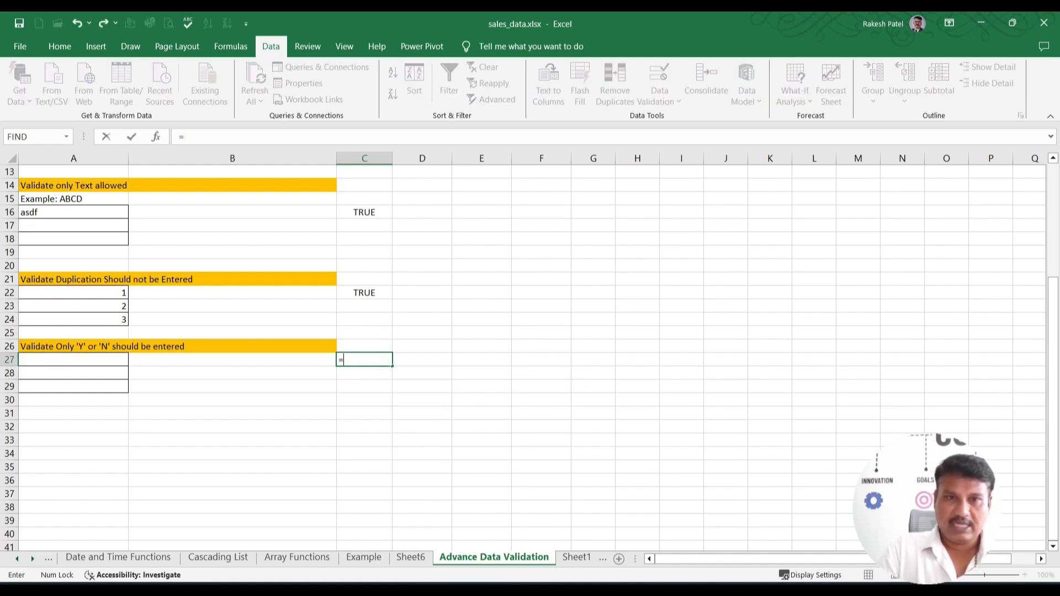
text(or)
key(Tab)
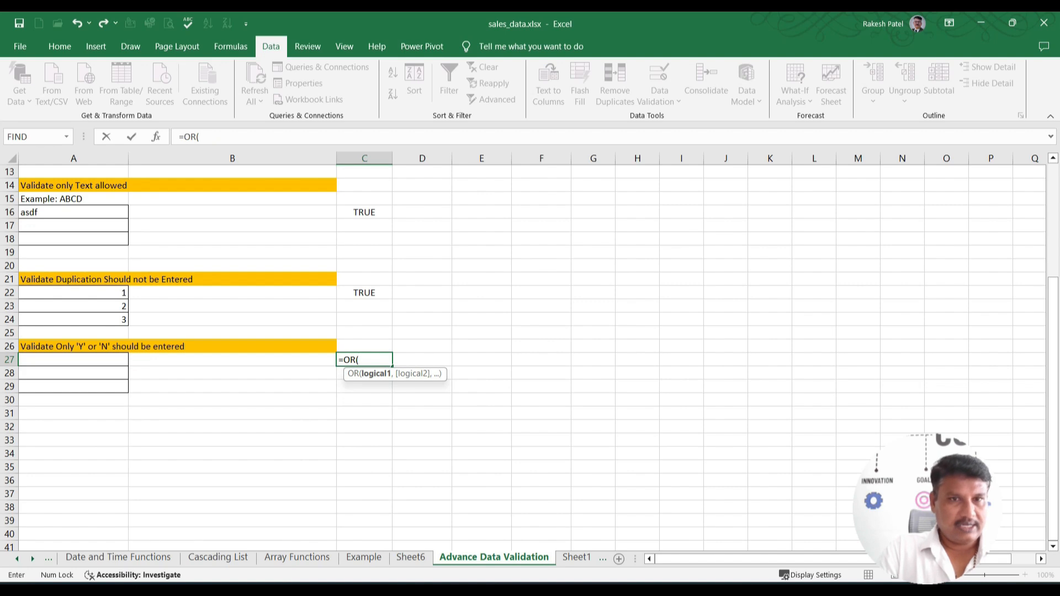
key(Left)
key(Left)
text(="Y",)
key(Left)
key(Left)
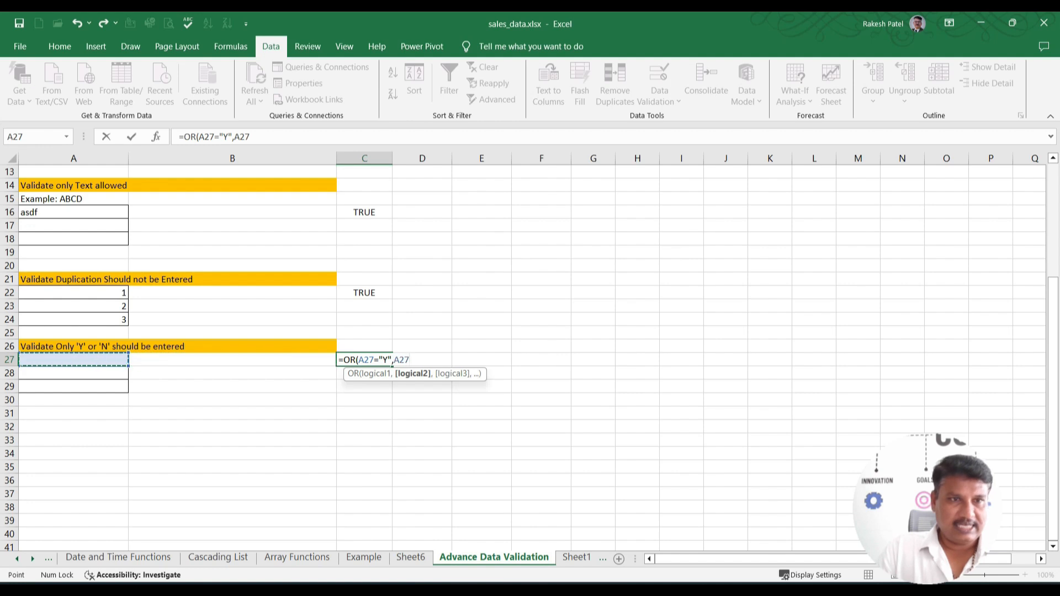
text(="N)
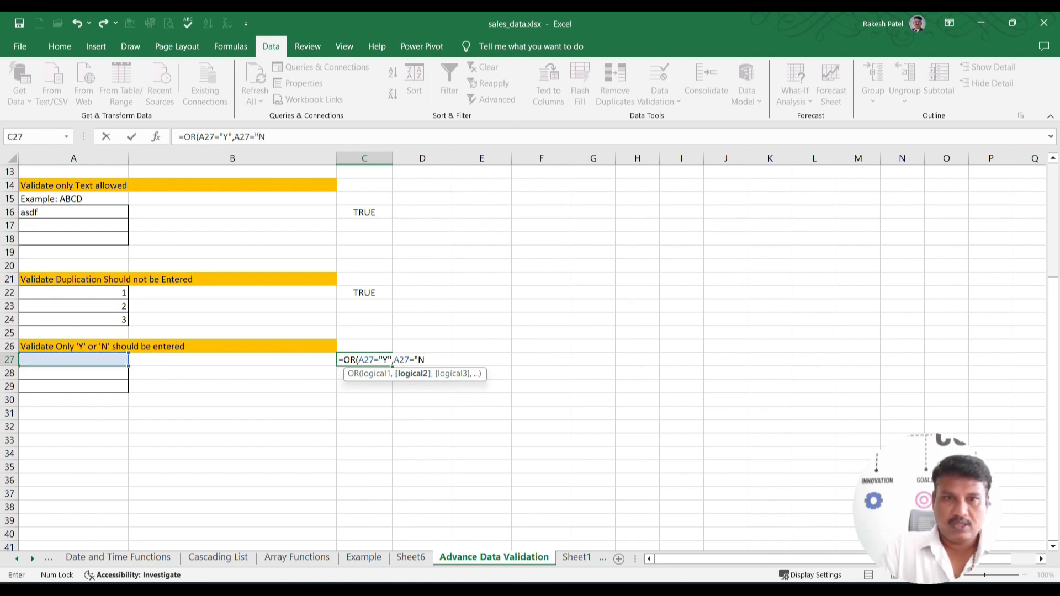
text("))
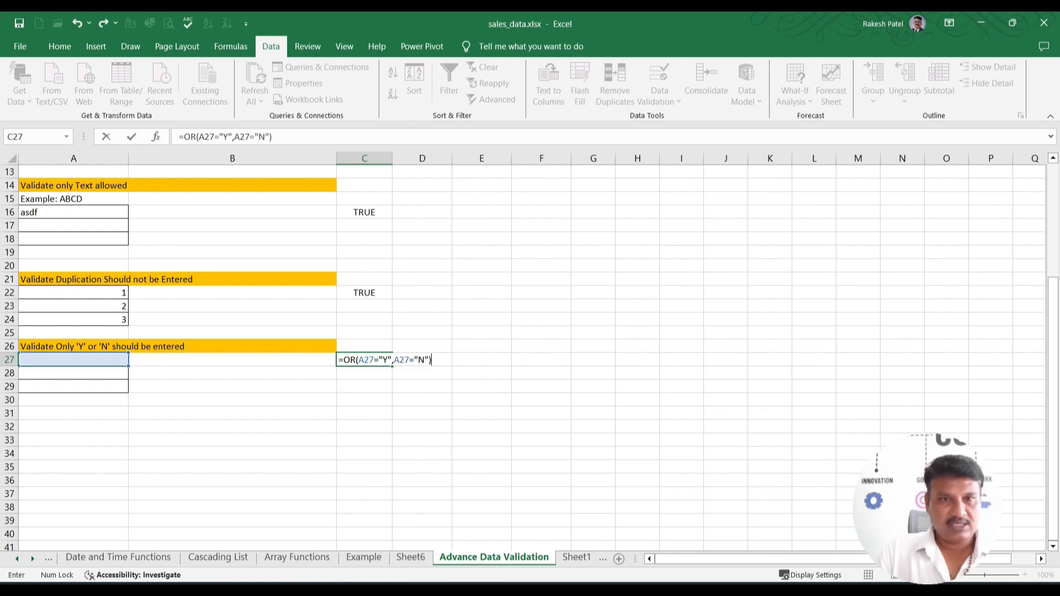
key(ctrl+Return)
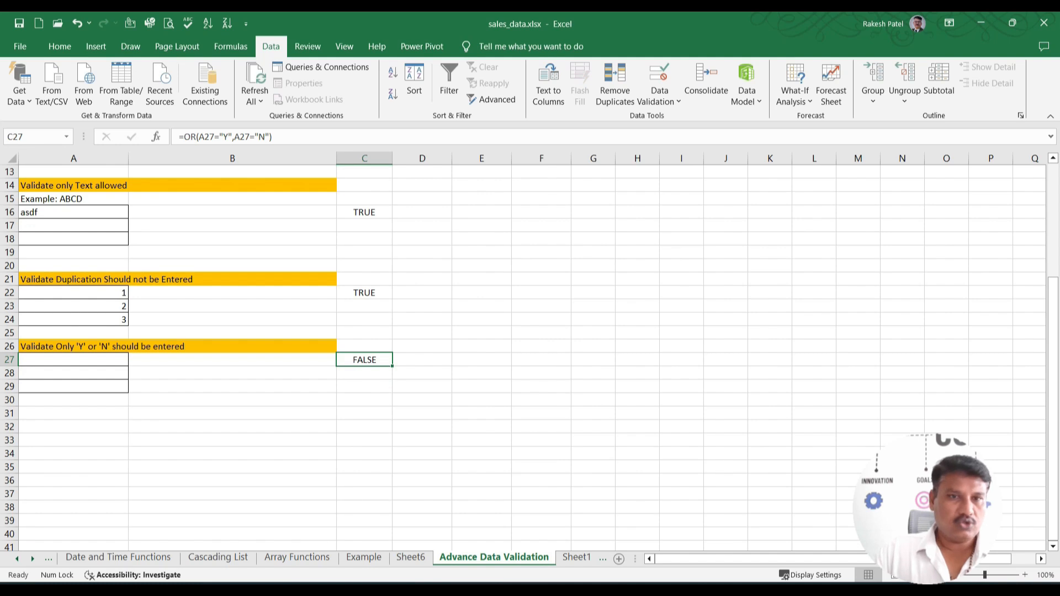
- Test the check formula by entering y, n, a and badfsasdf in A27 one after another, and clear the cell
click(73, 359)
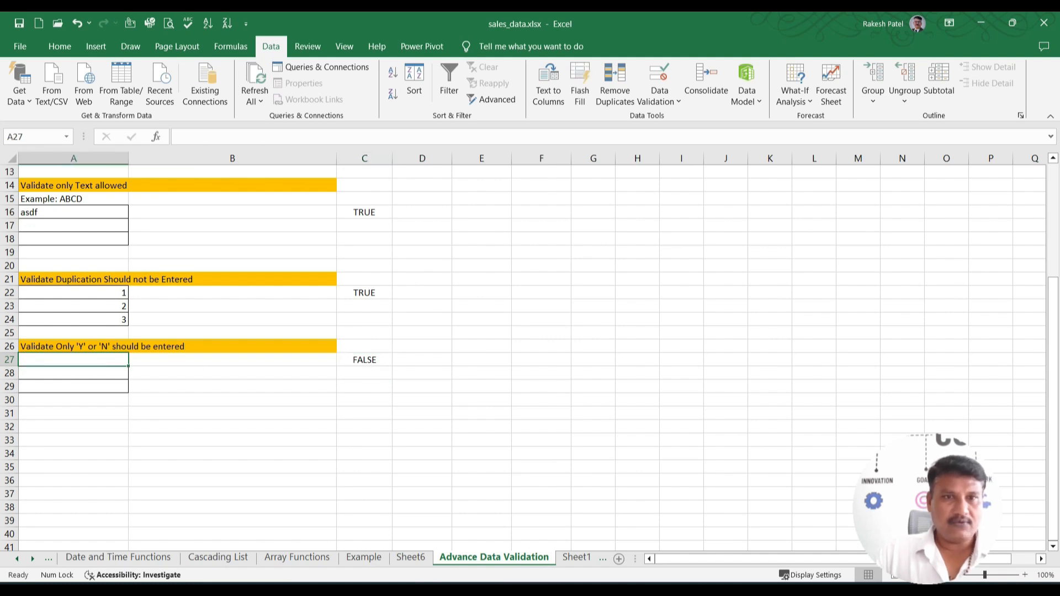
text(y)
key(ctrl+Return)
text(n)
key(Return)
key(Up)
text(a)
key(Return)
key(Up)
text(badfsasdf)
key(Return)
key(Up)
key(Delete)
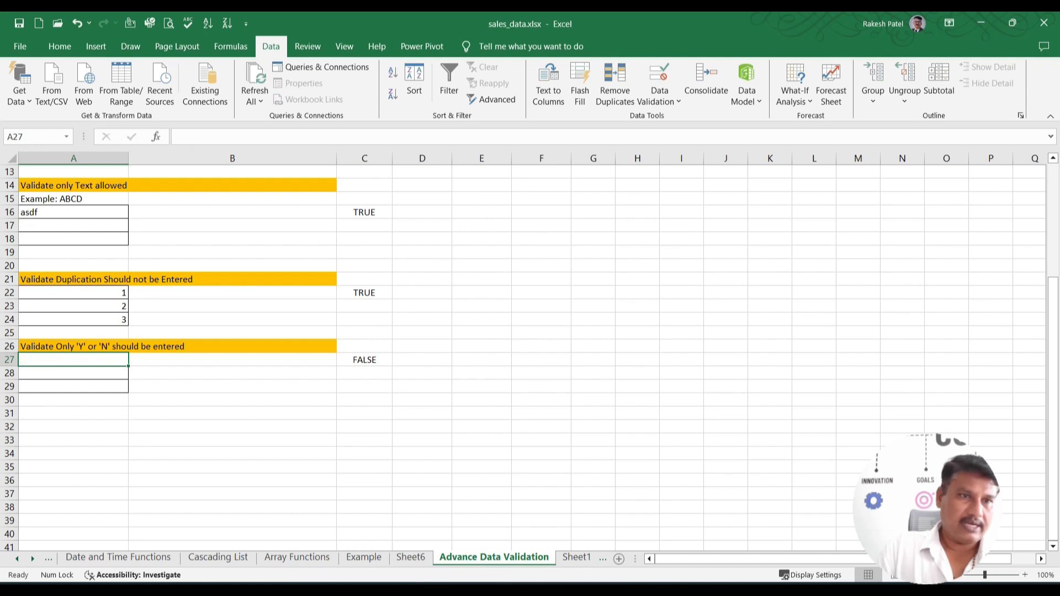
- Copy the full formula text from C27, leaving the cell's content as it is
key(Right)
key(Right)
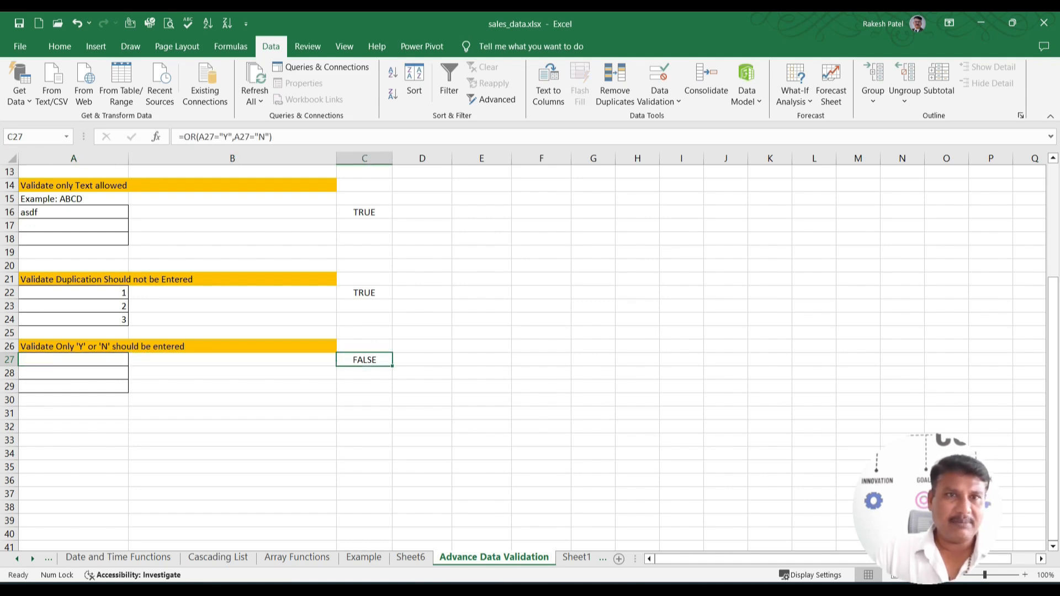
key(F2)
key(shift+Home)
key(ctrl+c)
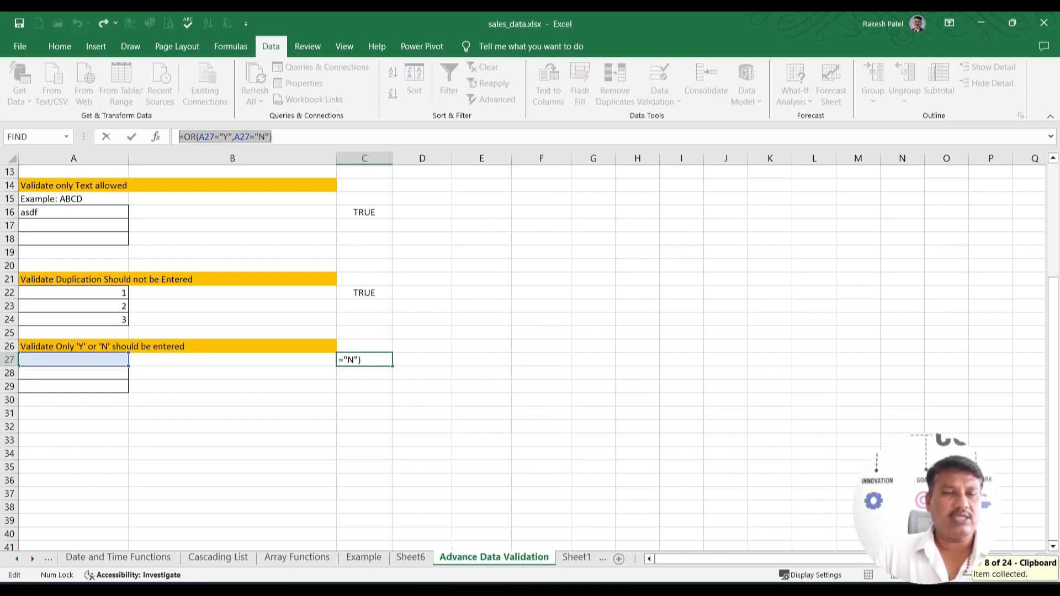
key(Escape)
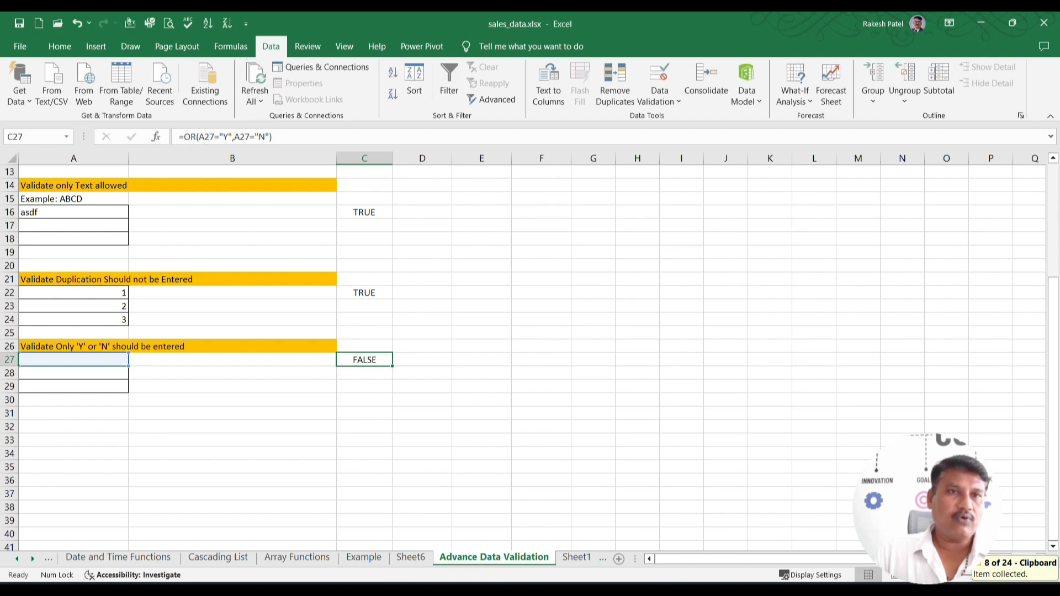
- Apply custom data validation to A27 with the copied formula =OR(A27="Y",A27="N")
key(Home)
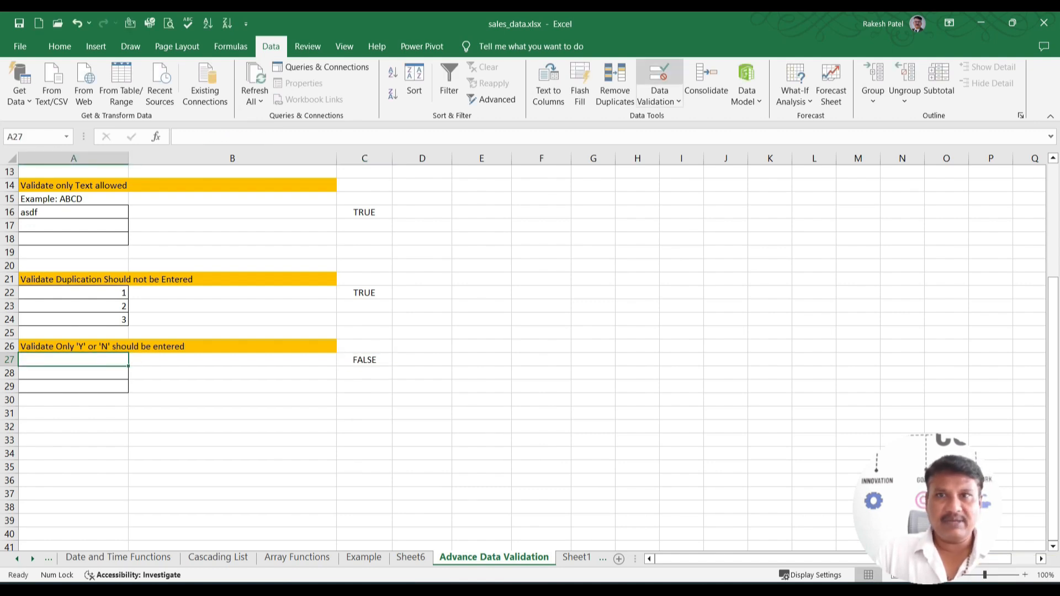
click(659, 74)
click(589, 329)
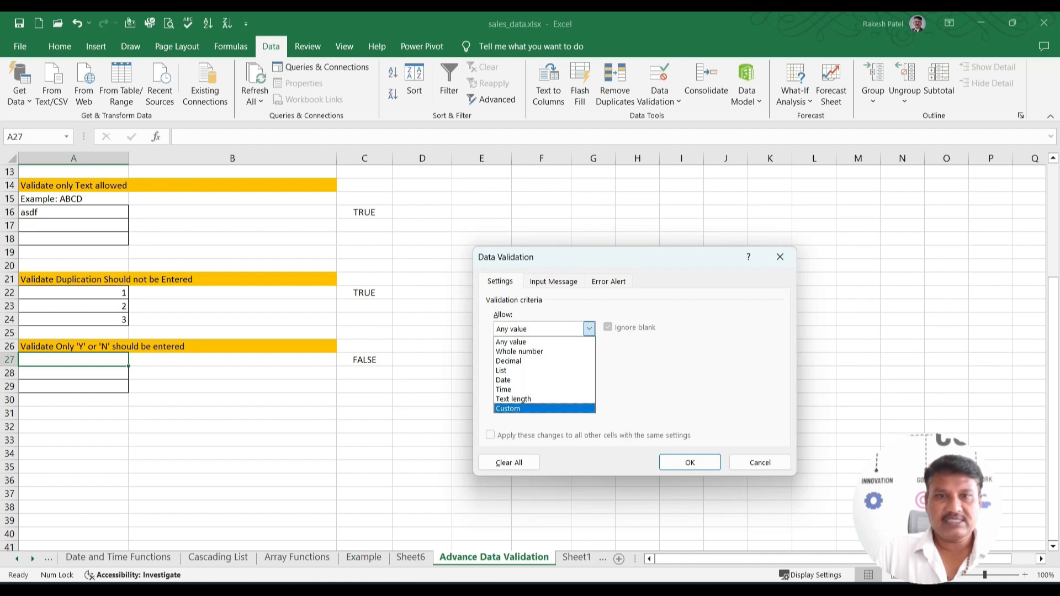
click(544, 408)
click(552, 387)
key(ctrl+v)
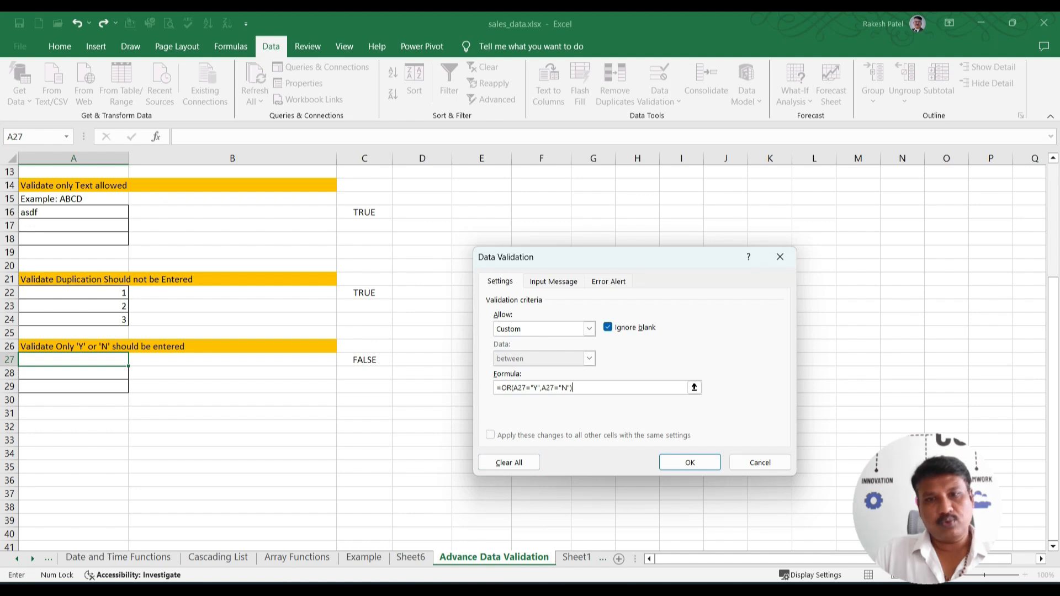
click(690, 462)
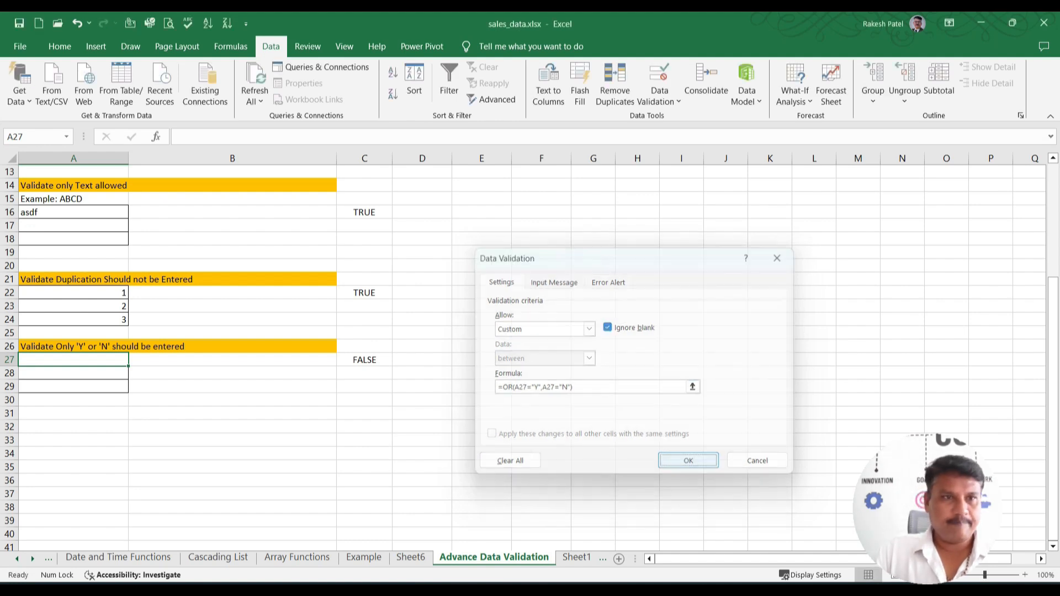
- Try to enter asfa in A27, discard the entry, and enter n in the cell instead
text(asfa)
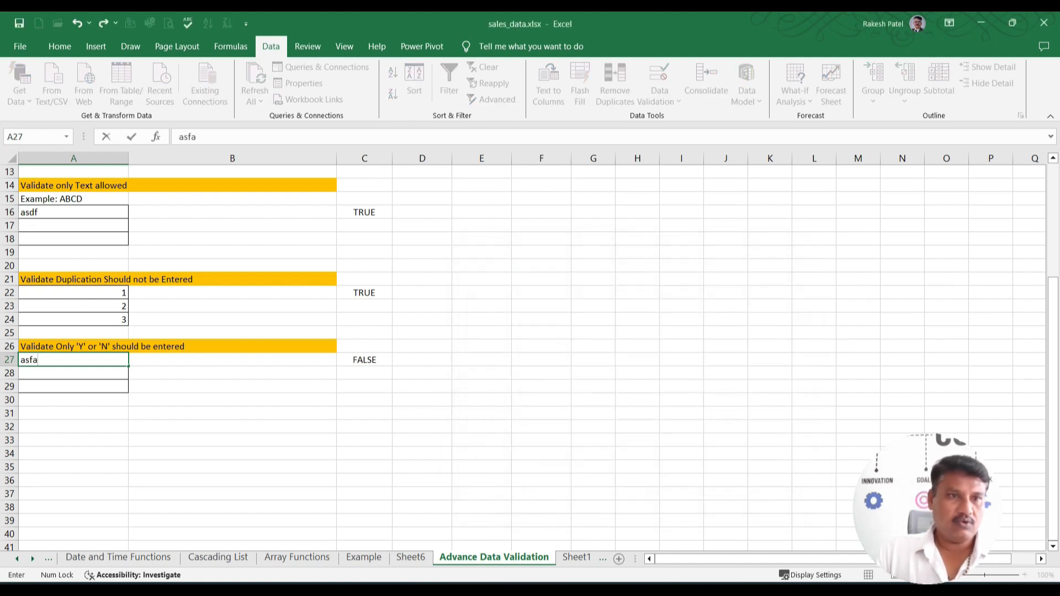
key(Return)
key(Escape)
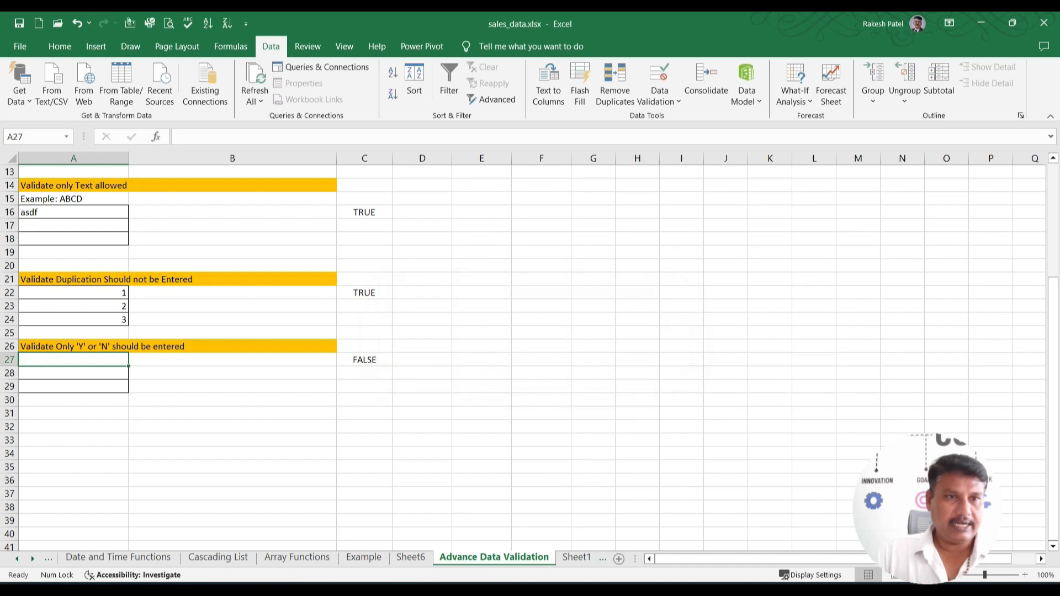
text(n)
key(Return)
key(Up)
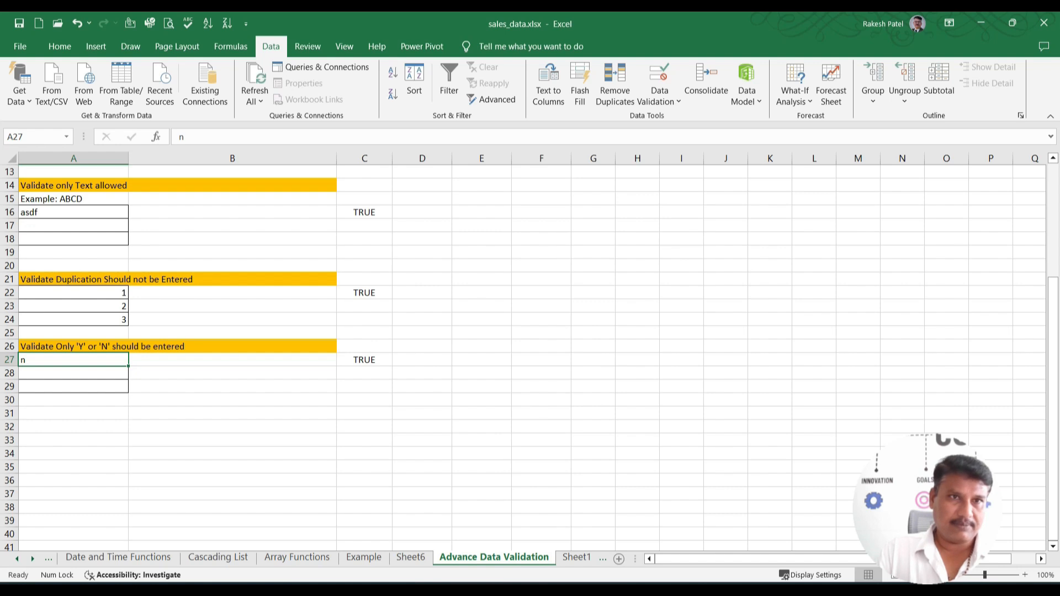
- Enter an uppercase Y in D27 and a lowercase y in D28 as case-comparison samples
key(Right)
key(Right)
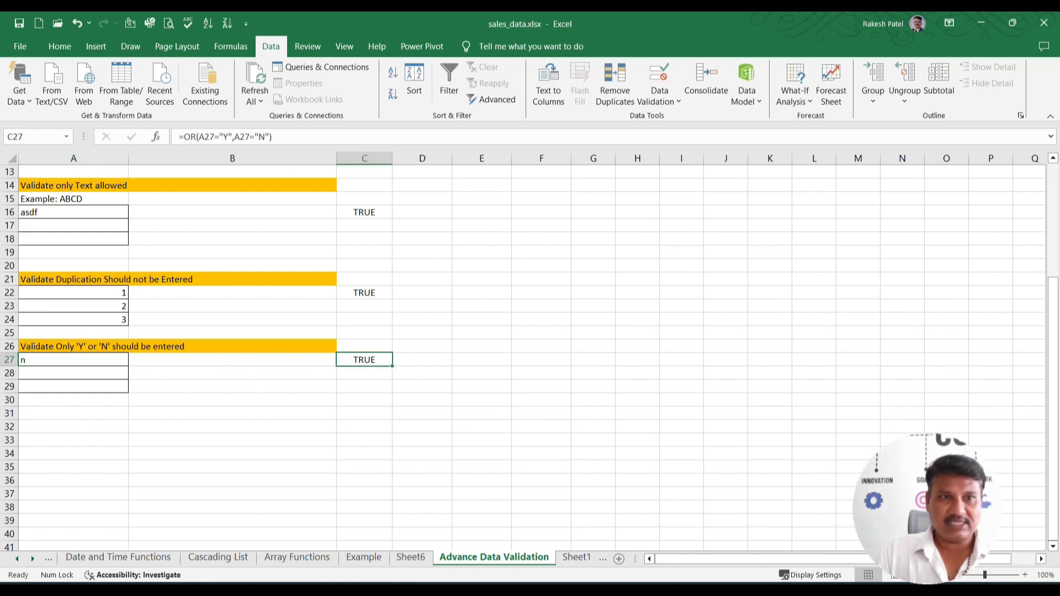
key(Right)
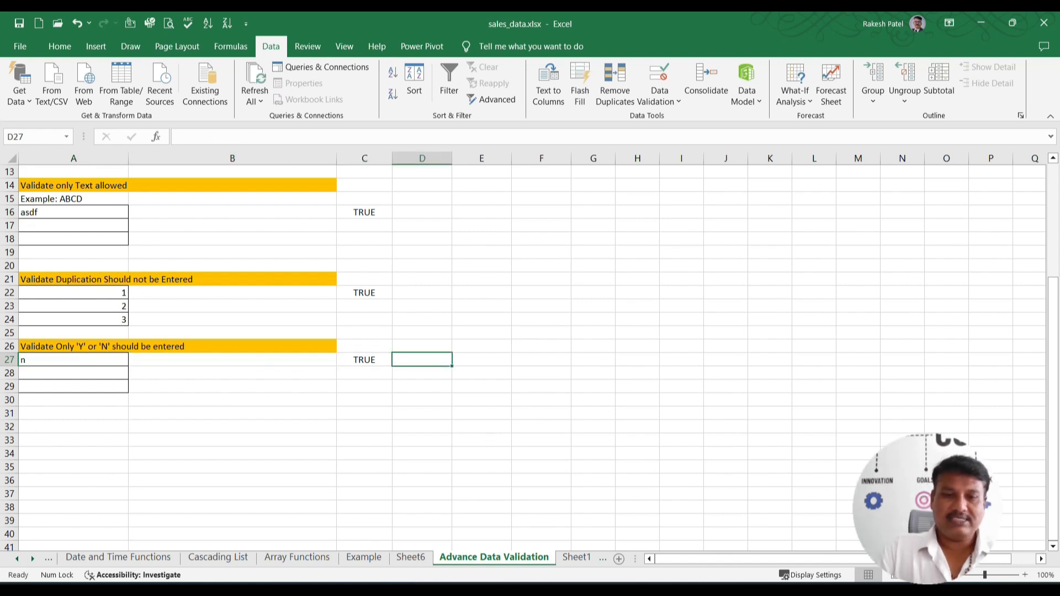
text(Y)
key(Return)
text(y)
key(Return)
- Compare the two sample letters case-sensitively by entering =EXACT(D27,D28) in E28
key(Up)
key(Right)
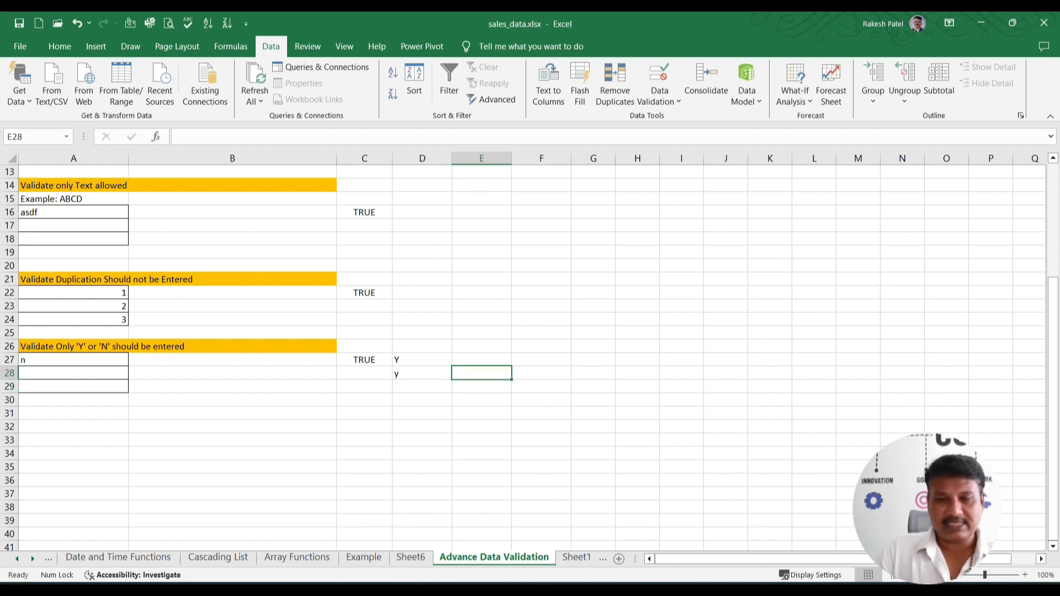
text(=ex)
key(Tab)
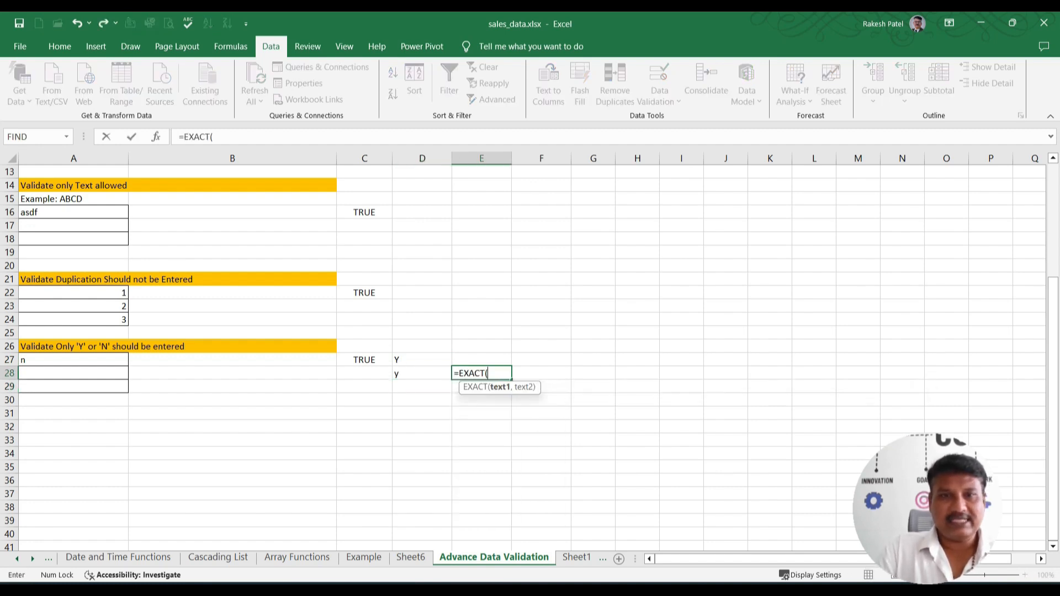
key(Left)
key(Up)
text(,)
key(Left)
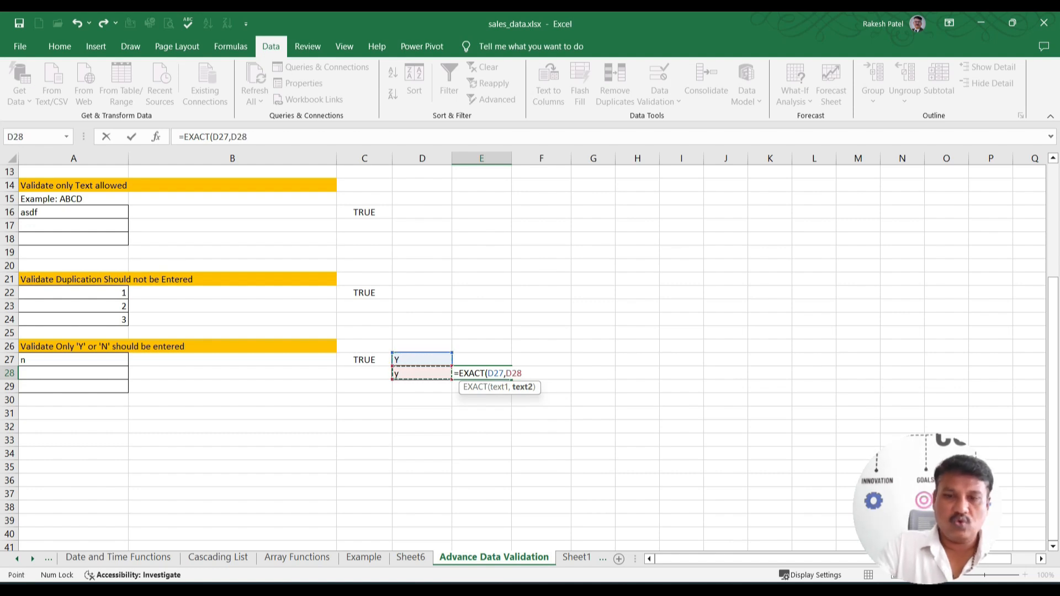
text())
key(Return)
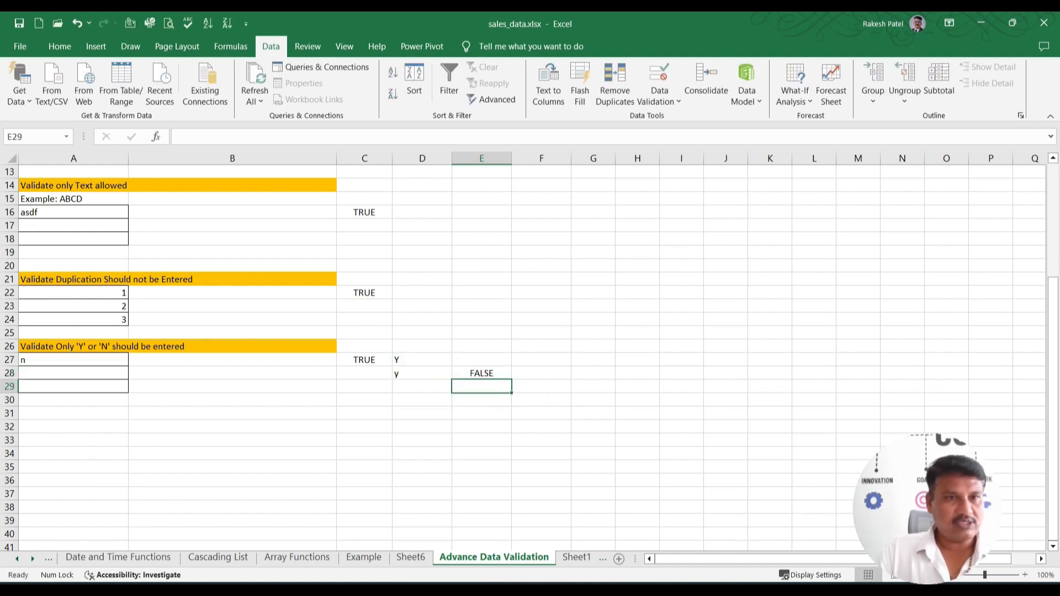
key(Up)
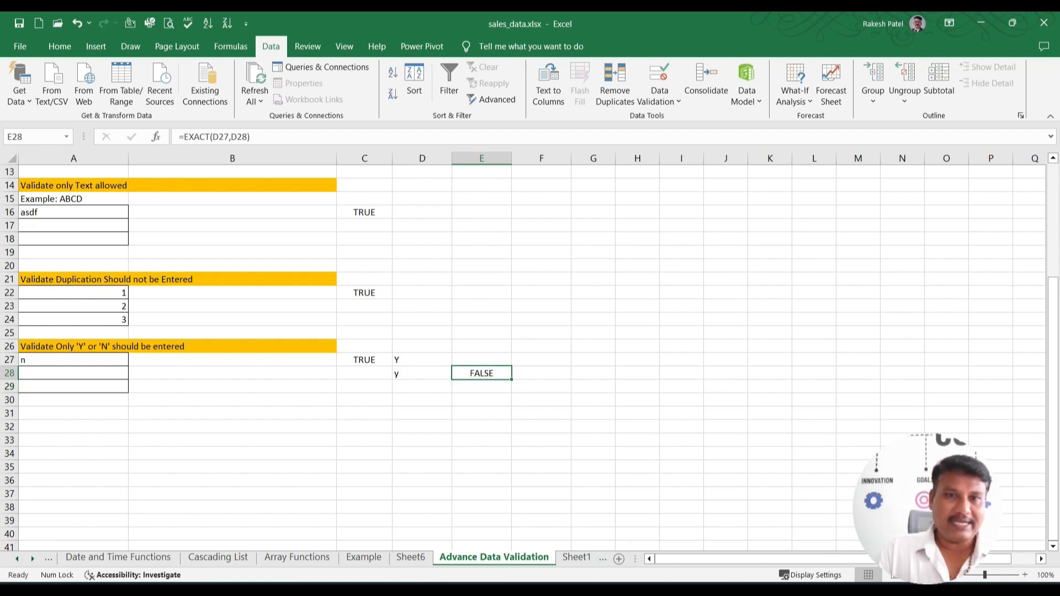
key(Left)
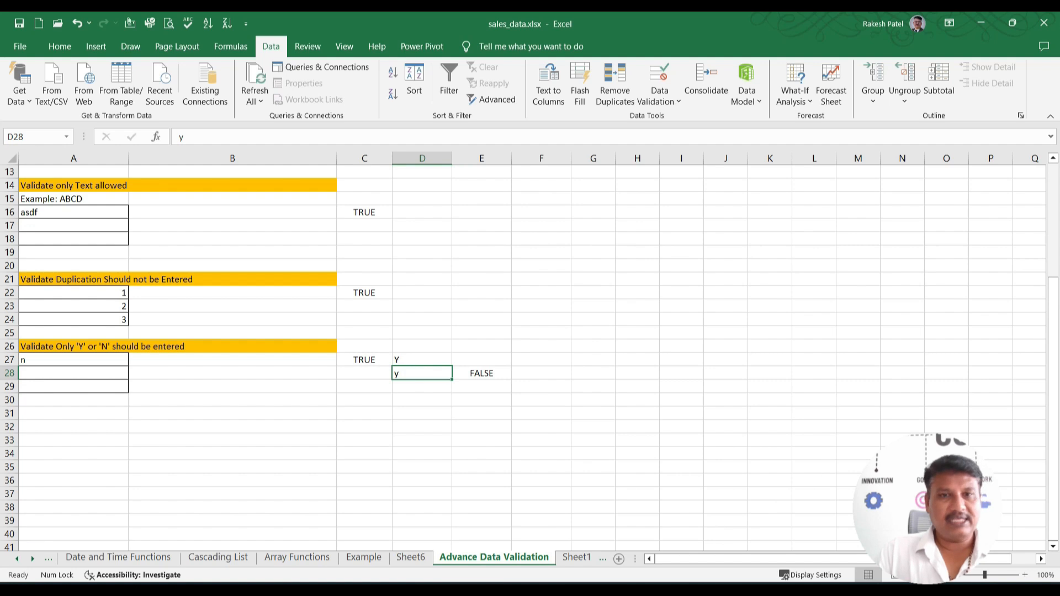